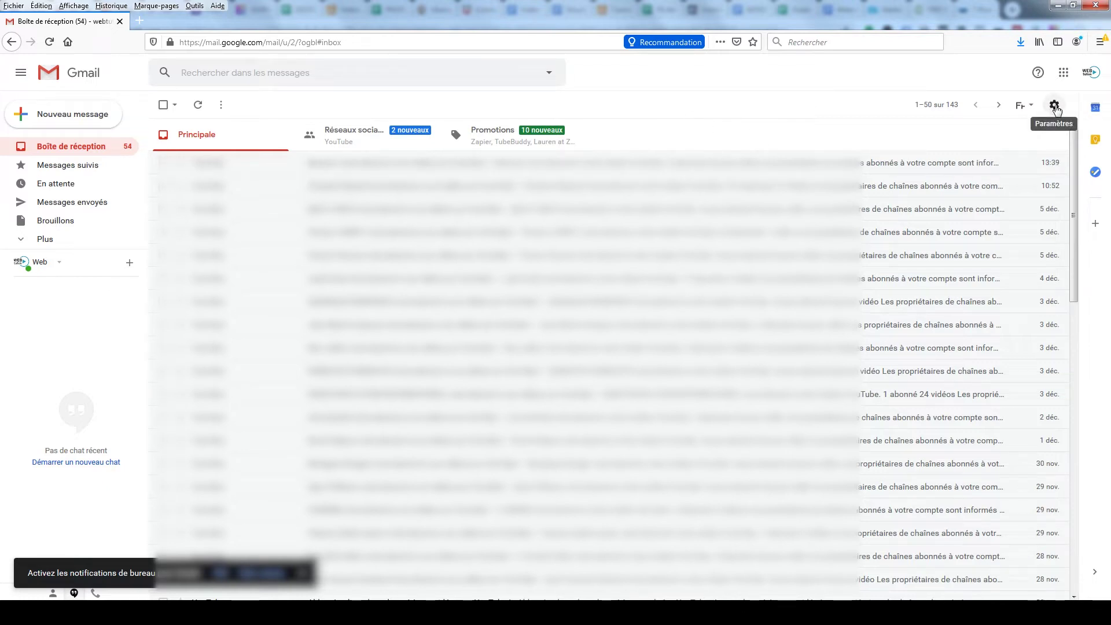
Step: Open Gmail's full settings, put the cursor in the empty signature and start inserting an image
{"action": "left_click", "coordinate": [1054, 106]}
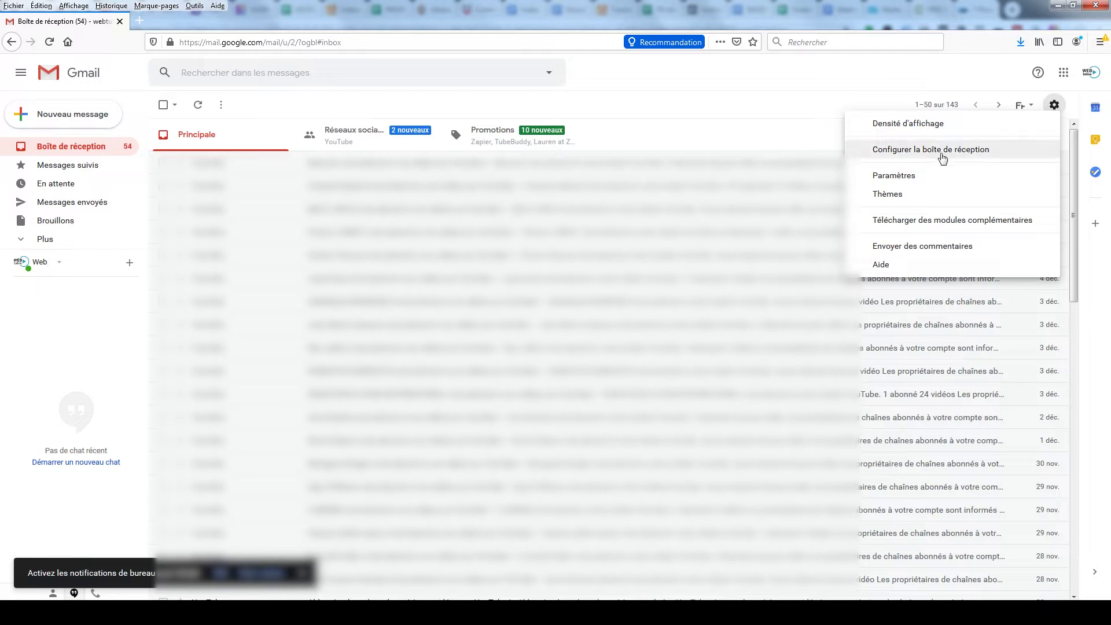
{"action": "left_click", "coordinate": [897, 180]}
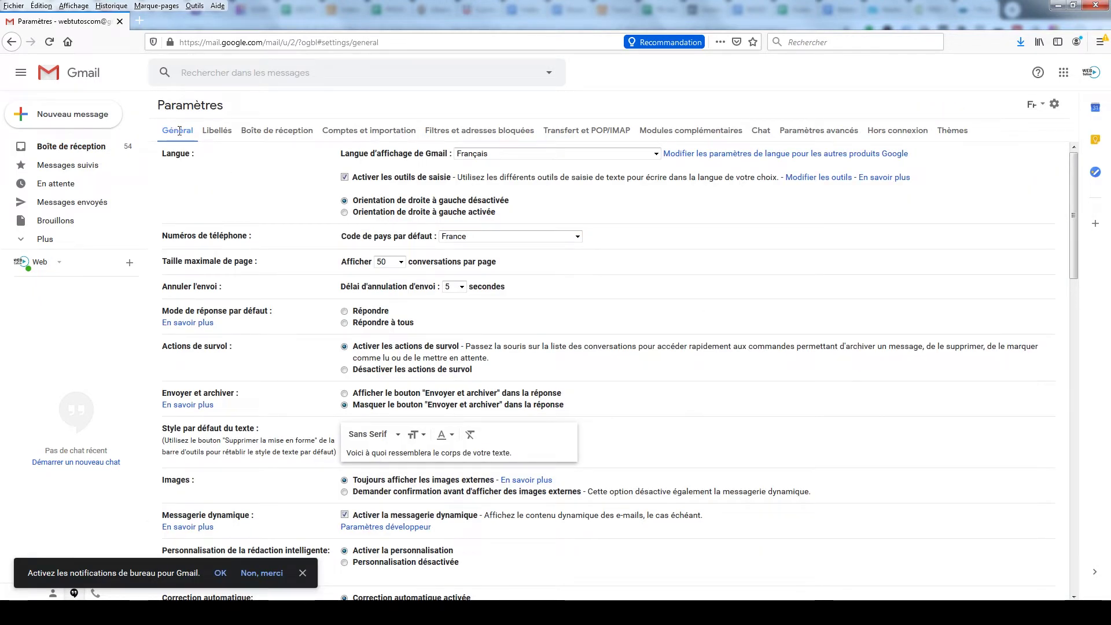
{"action": "scroll", "coordinate": [663, 291], "scroll_direction": "down", "scroll_amount": 12}
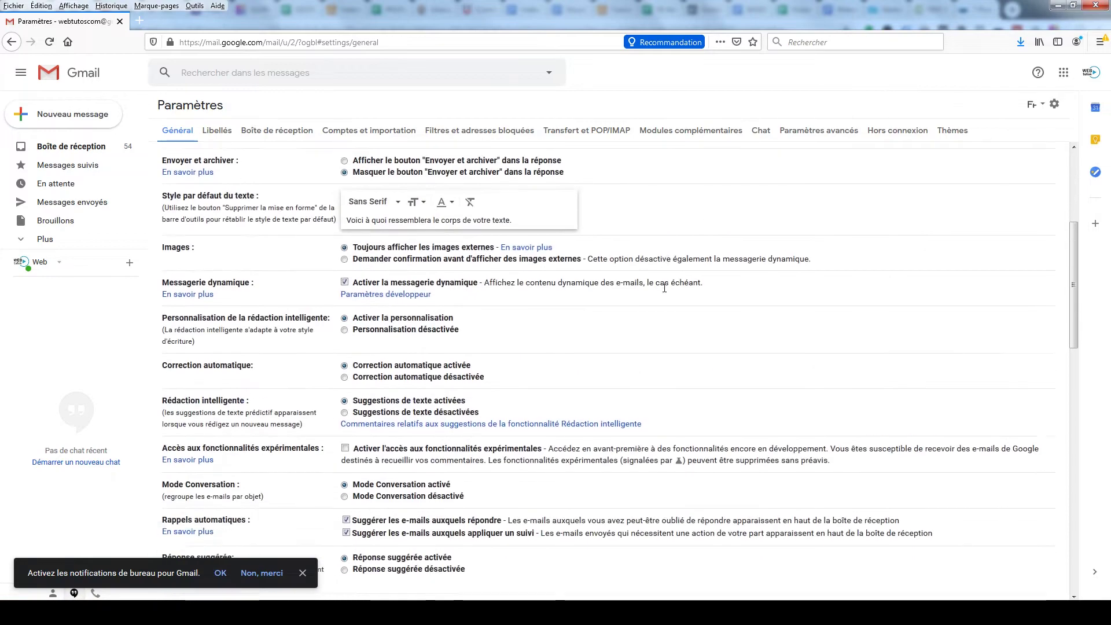
{"action": "scroll", "coordinate": [665, 292], "scroll_direction": "down", "scroll_amount": 5}
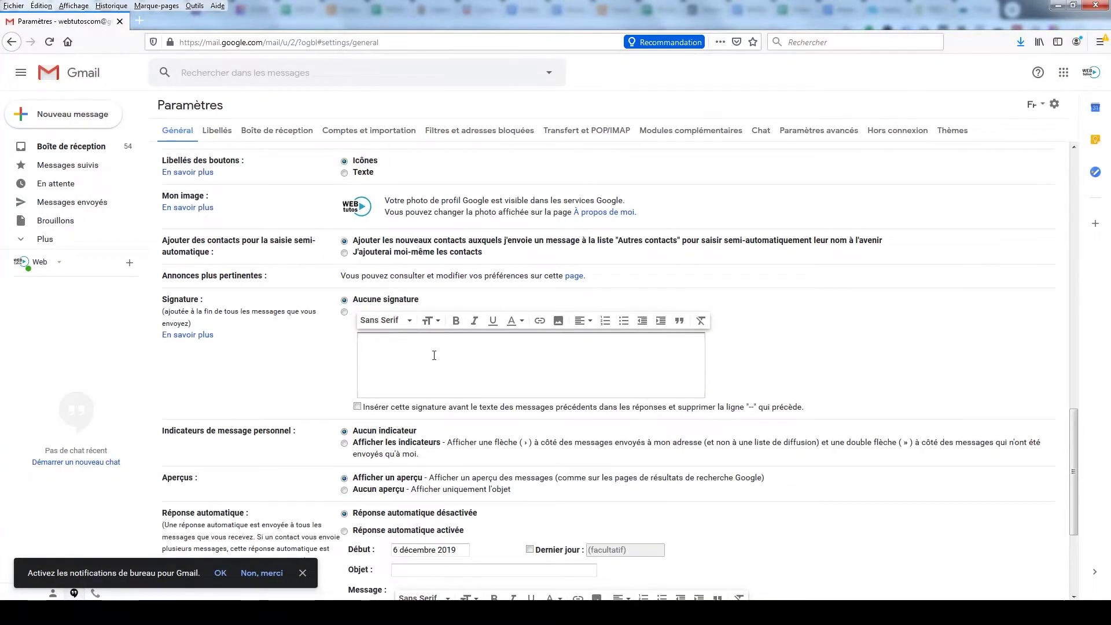
{"action": "left_click", "coordinate": [551, 367]}
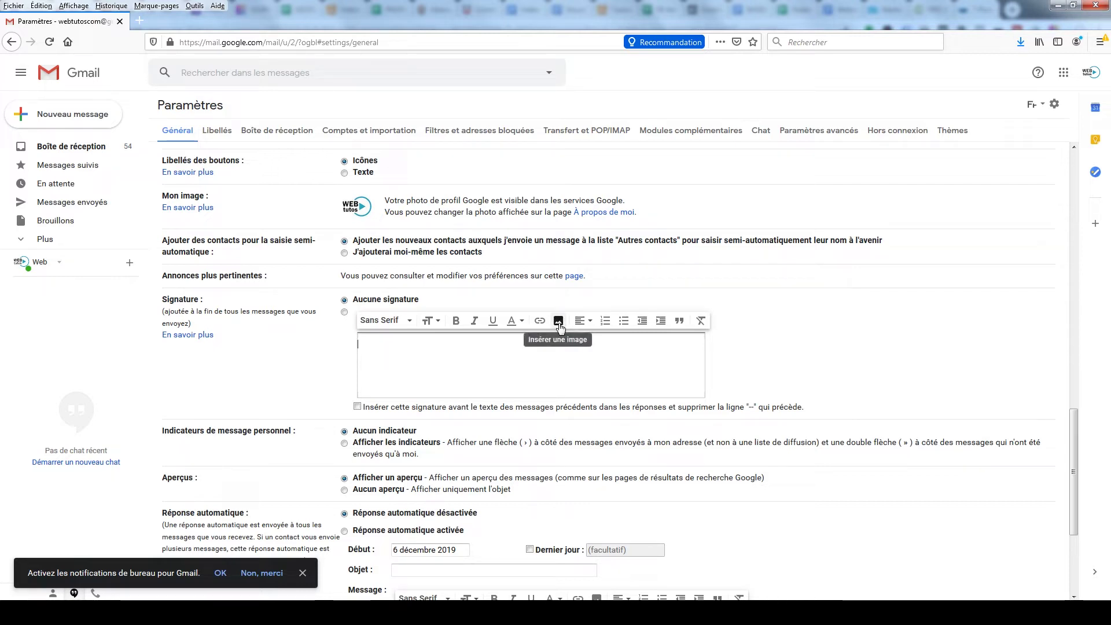
{"action": "left_click", "coordinate": [560, 325]}
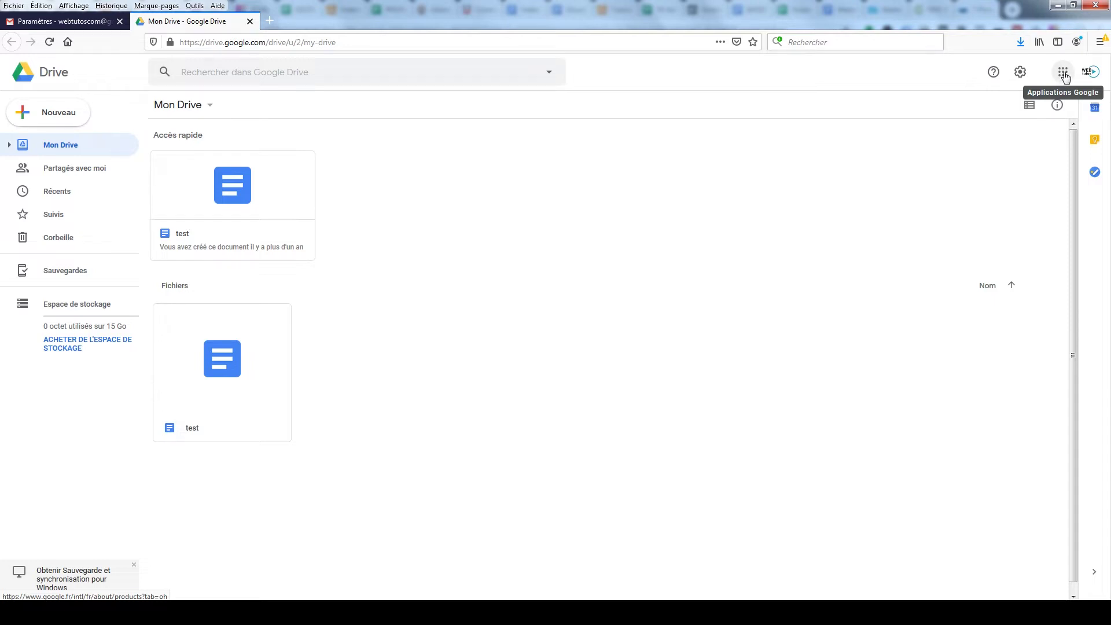
Step: Upload roberto-web-tutos-com.jpg from the Téléchargements folder to My Drive
{"action": "left_click", "coordinate": [1065, 74]}
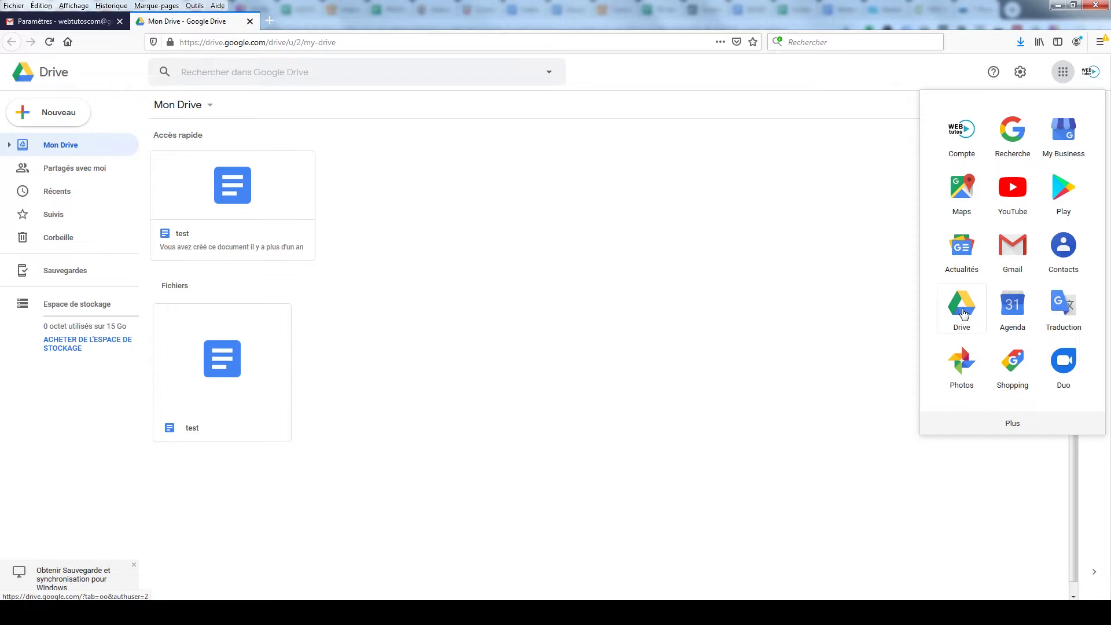
{"action": "left_click", "coordinate": [807, 287]}
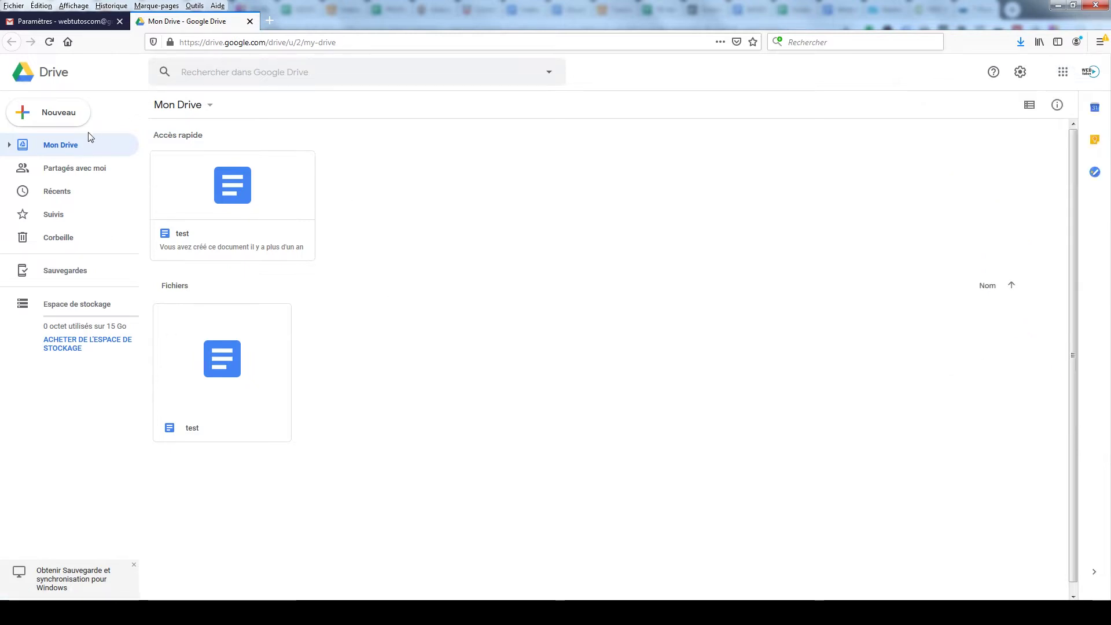
{"action": "left_click", "coordinate": [57, 118]}
{"action": "left_click", "coordinate": [58, 146]}
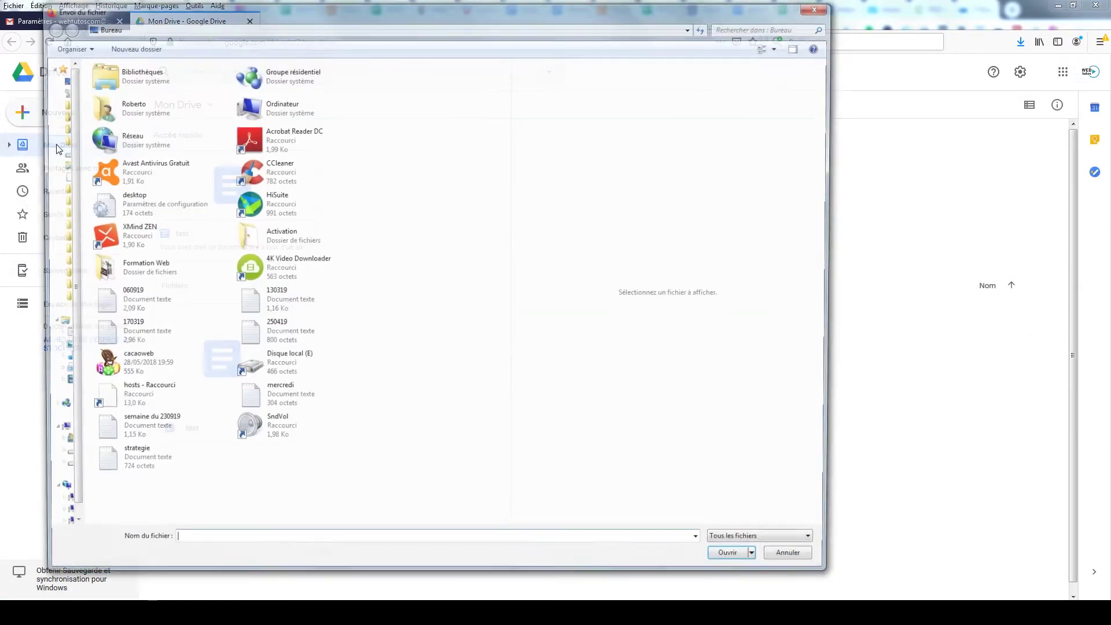
{"action": "double_click", "coordinate": [121, 109]}
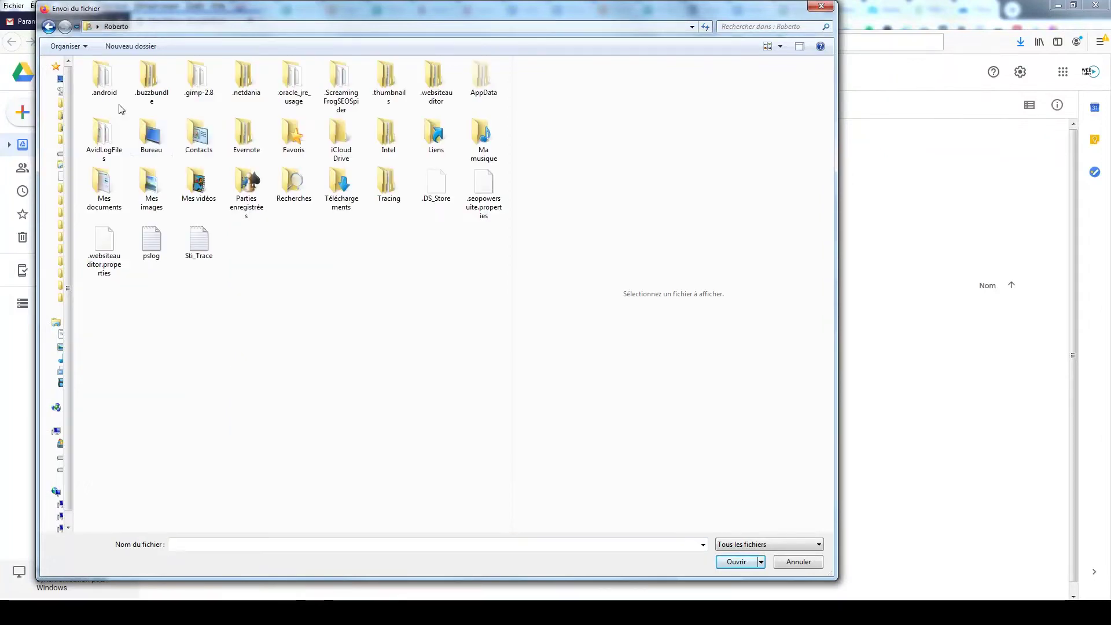
{"action": "double_click", "coordinate": [340, 191]}
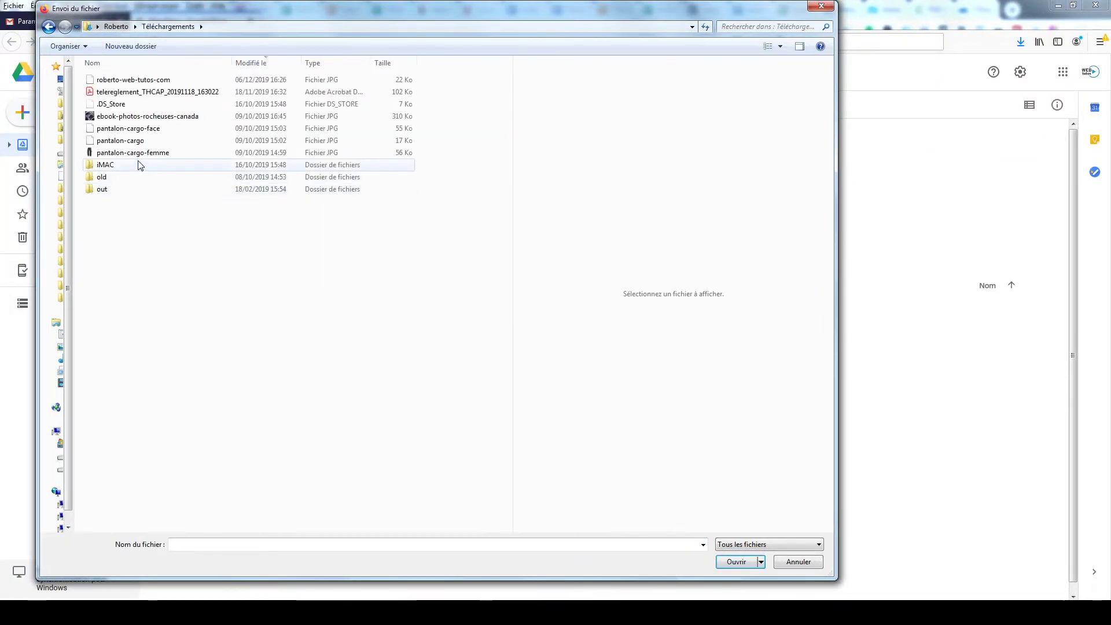
{"action": "left_click", "coordinate": [133, 79]}
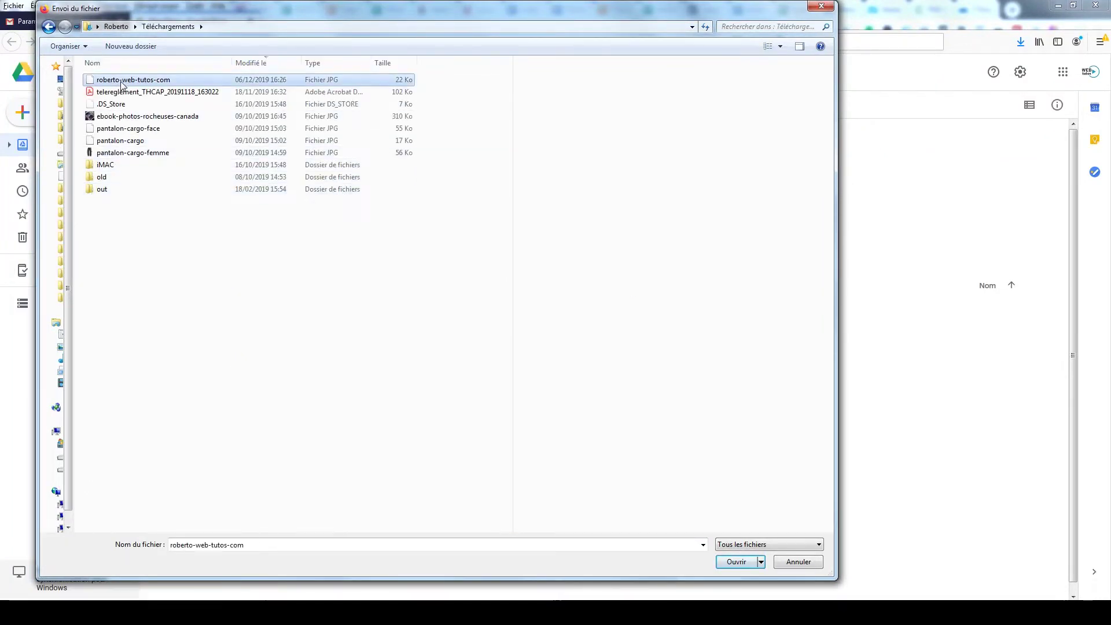
{"action": "left_click", "coordinate": [736, 562]}
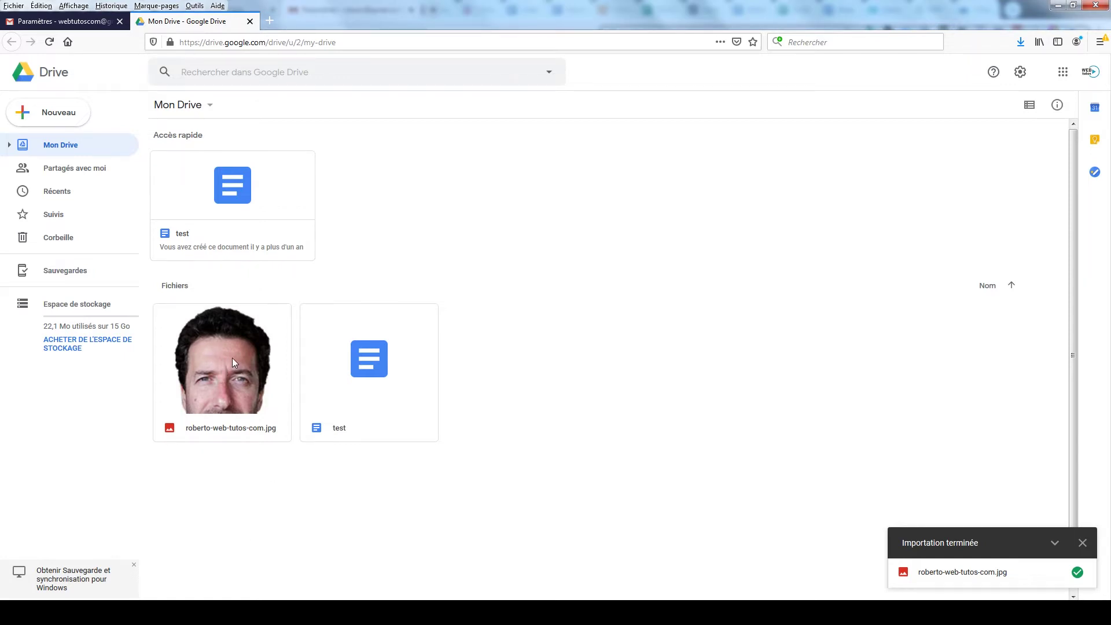
Step: Get a shareable link for the photo, copy it, and open a blank browser tab
{"action": "right_click", "coordinate": [232, 360]}
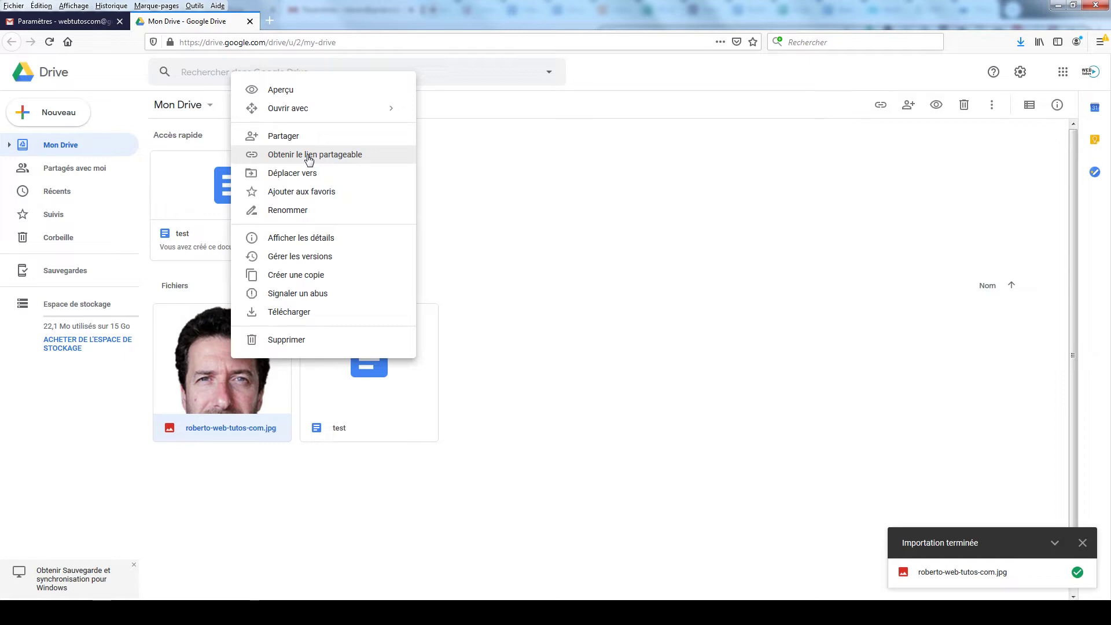
{"action": "left_click", "coordinate": [308, 160]}
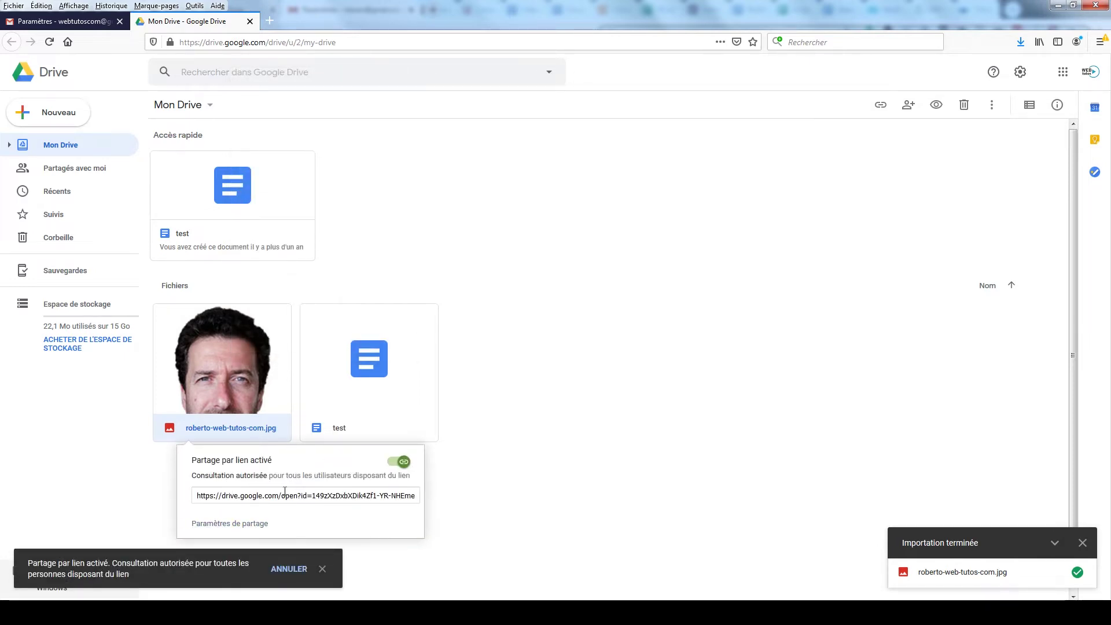
{"action": "left_click", "coordinate": [211, 496]}
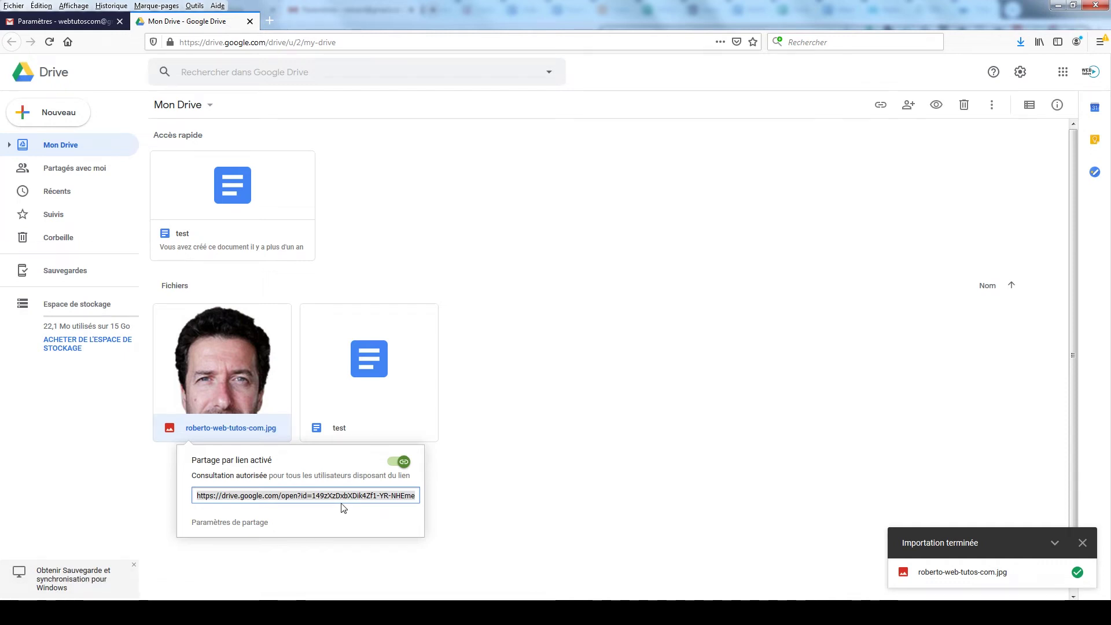
{"action": "left_click", "coordinate": [271, 23]}
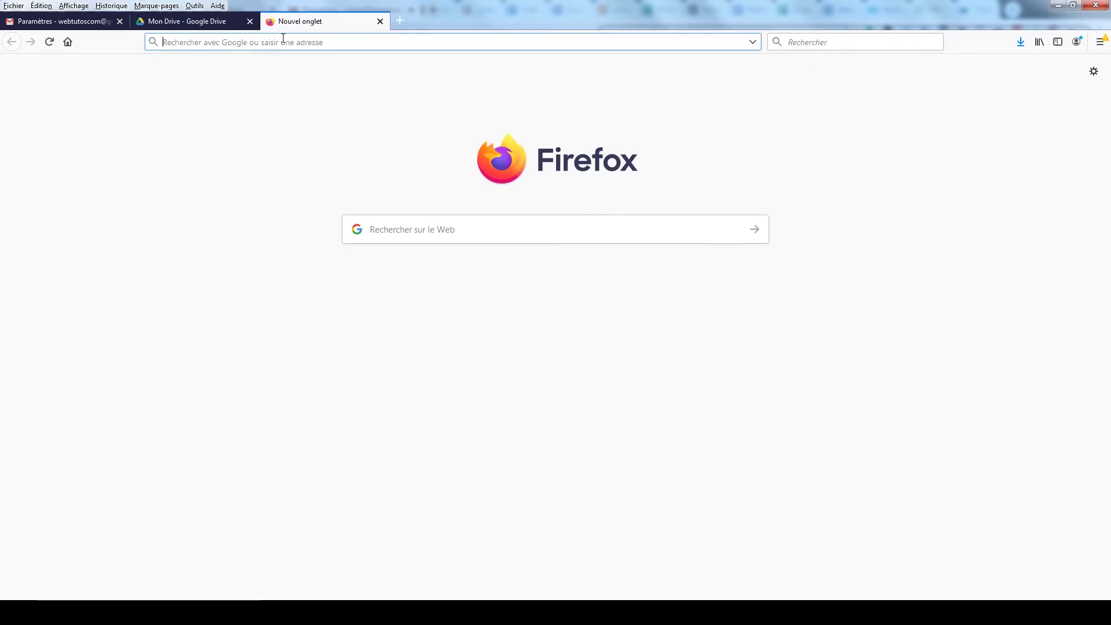
Step: Load the photo's shared link in the new tab, then go back to Gmail settings
{"action": "key", "text": "Return"}
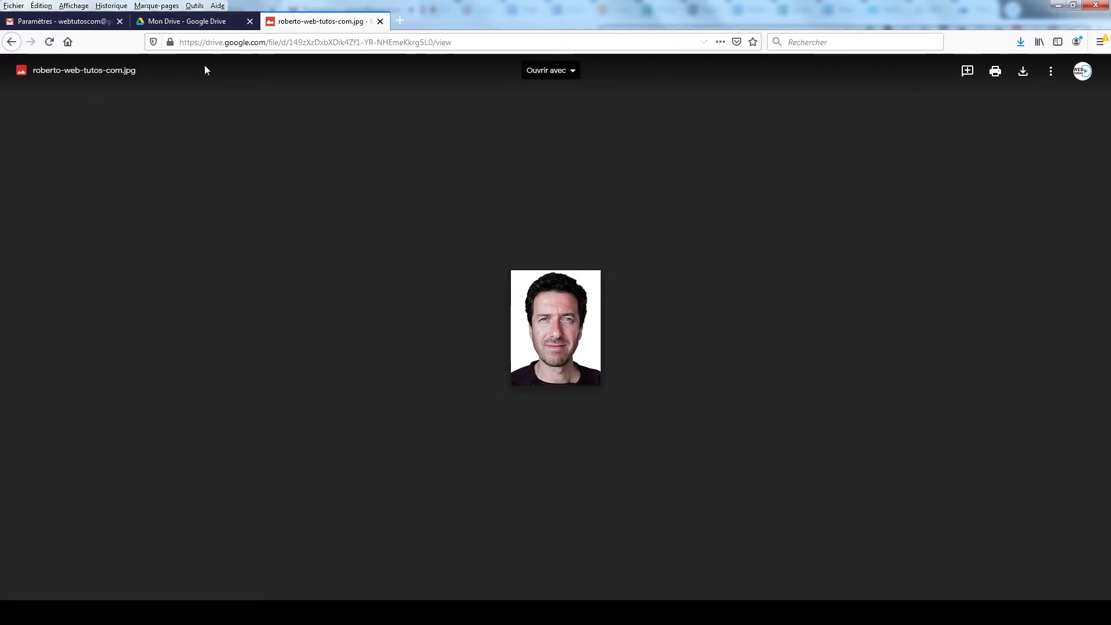
{"action": "left_click", "coordinate": [63, 22]}
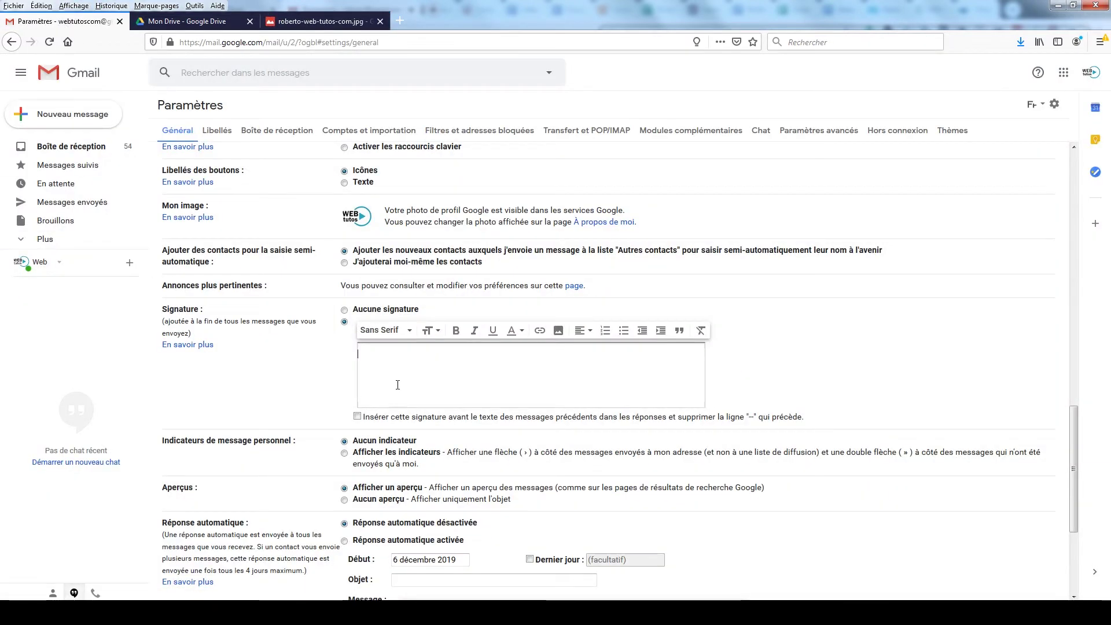
Step: Paste the photo's Drive link into the signature image URL field and examine its file id
{"action": "left_click", "coordinate": [559, 334]}
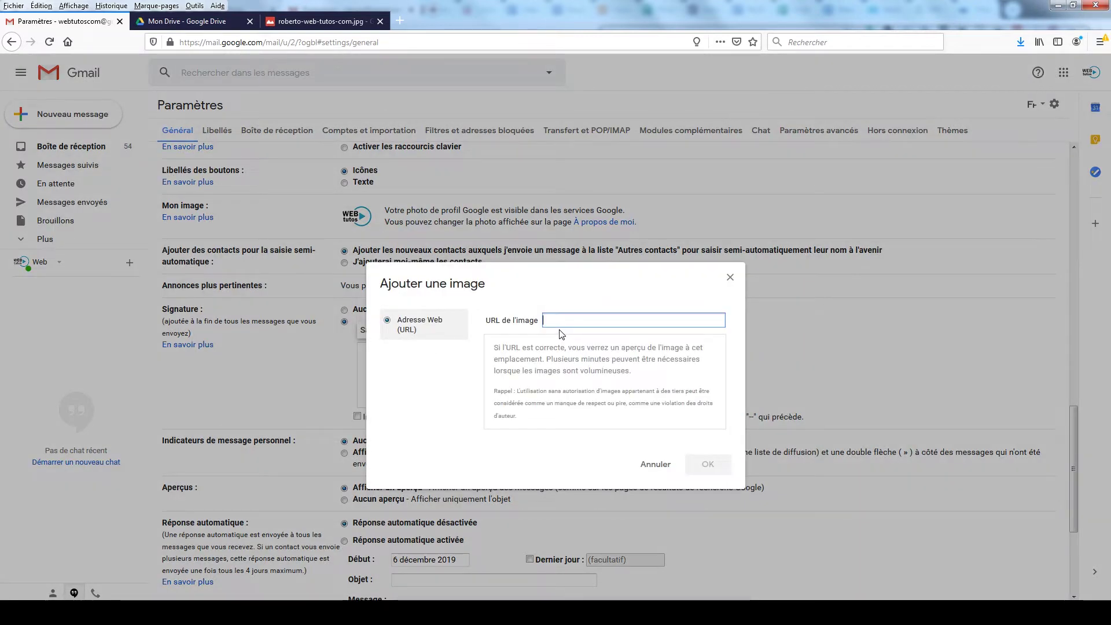
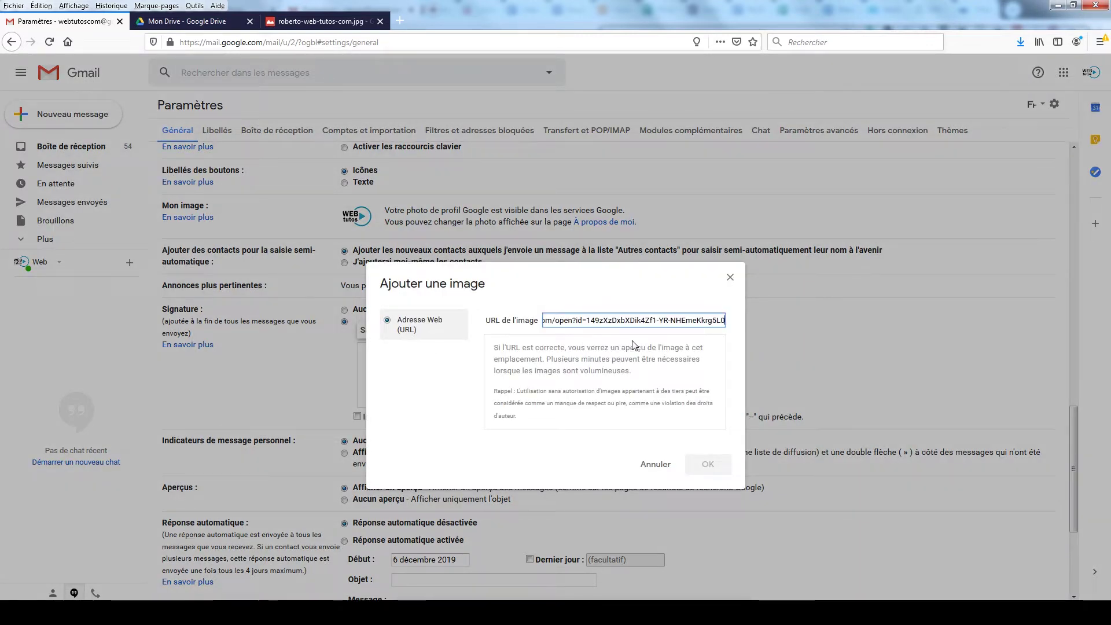
{"action": "left_click", "coordinate": [707, 470]}
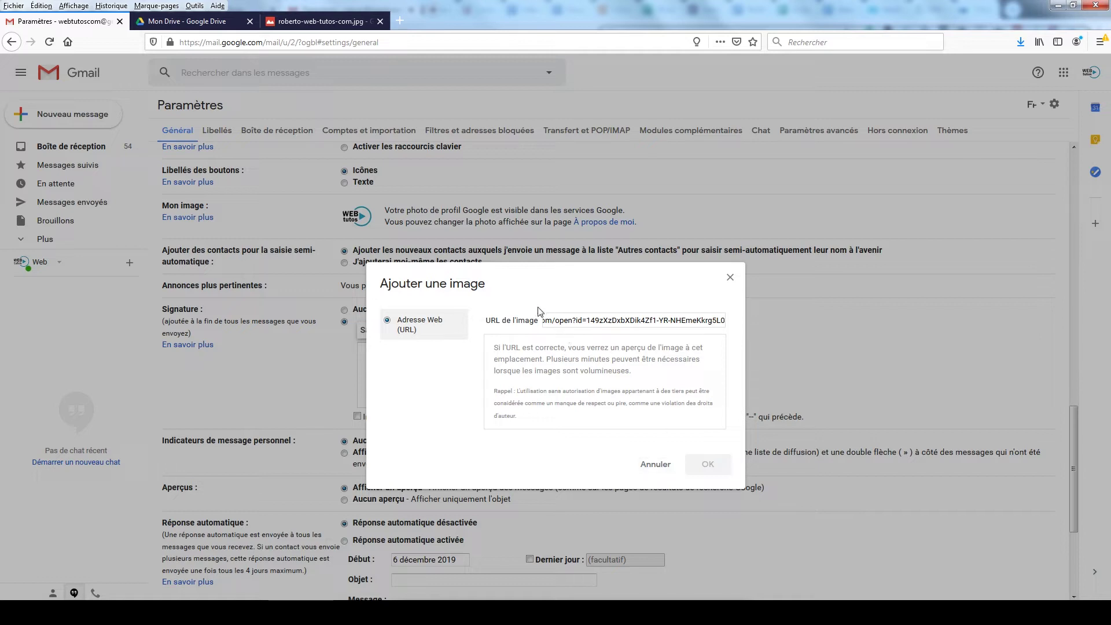
{"action": "left_click_drag", "start_coordinate": [624, 320], "coordinate": [538, 323]}
{"action": "left_click", "coordinate": [547, 322]}
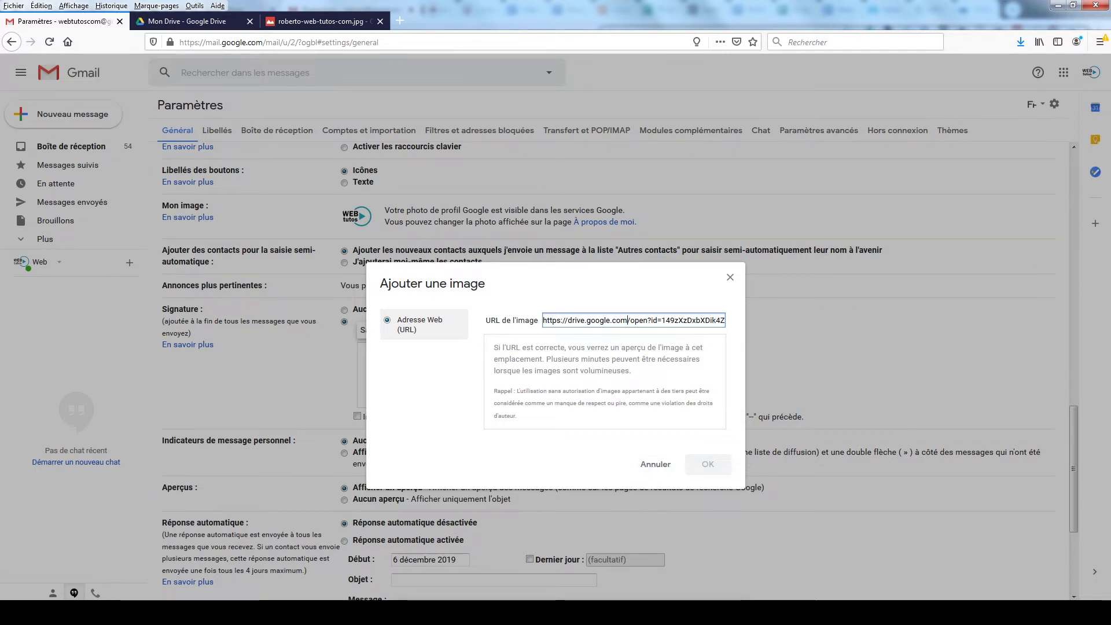
{"action": "key", "text": "alt+Tab"}
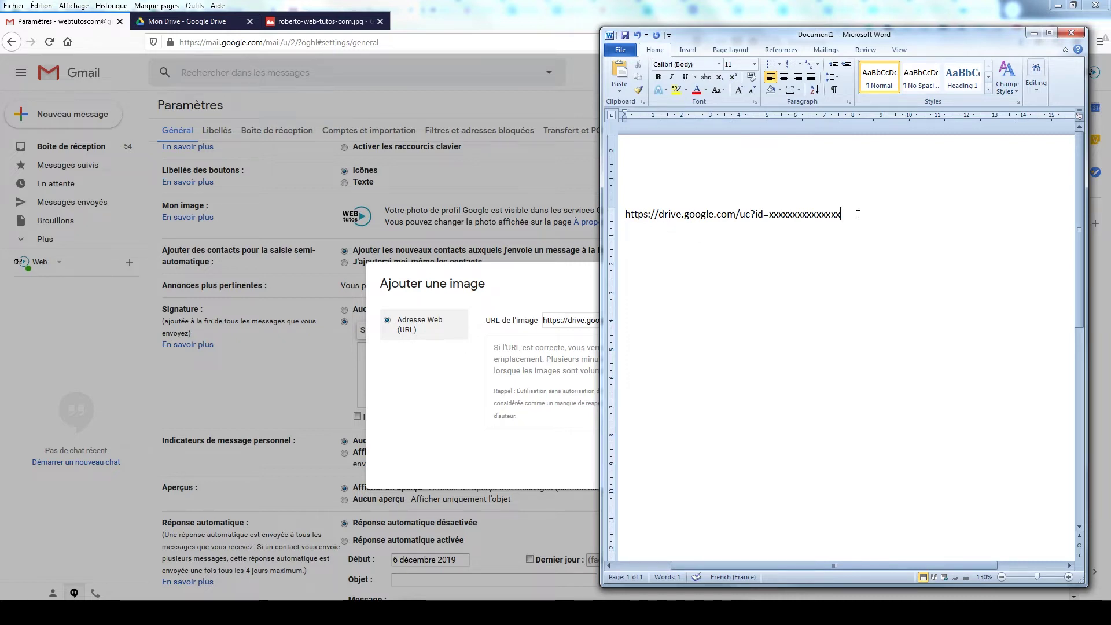
Step: Inspect the Word uc?id= template and its x placeholder, then return to the photo's Drive viewer
{"action": "left_click_drag", "start_coordinate": [857, 215], "coordinate": [622, 215]}
{"action": "left_click", "coordinate": [701, 214]}
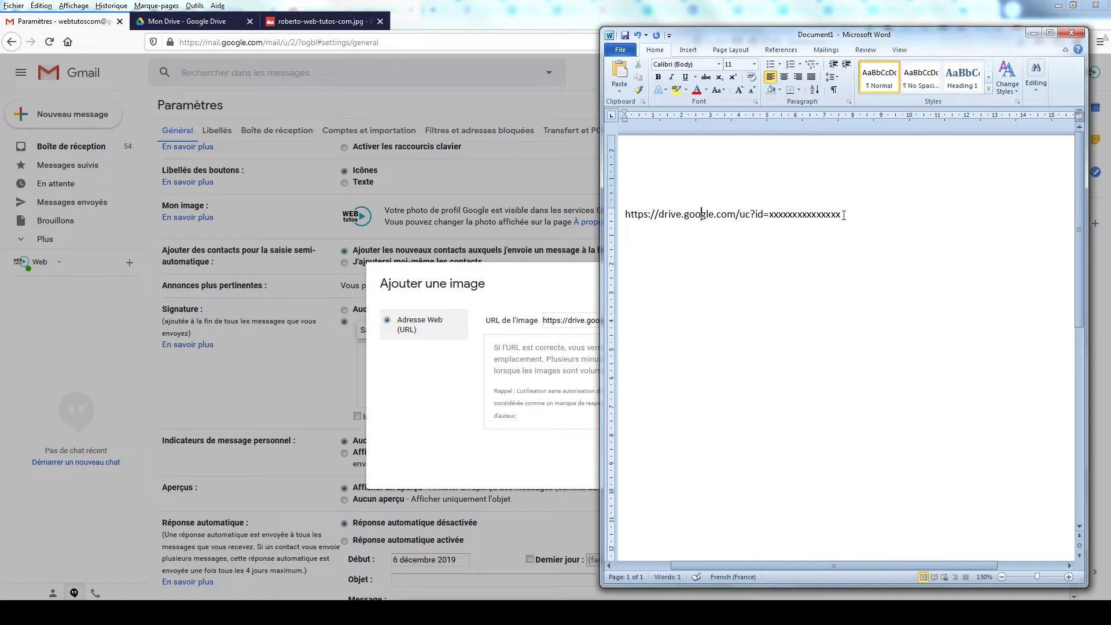
{"action": "left_click_drag", "start_coordinate": [844, 215], "coordinate": [770, 214]}
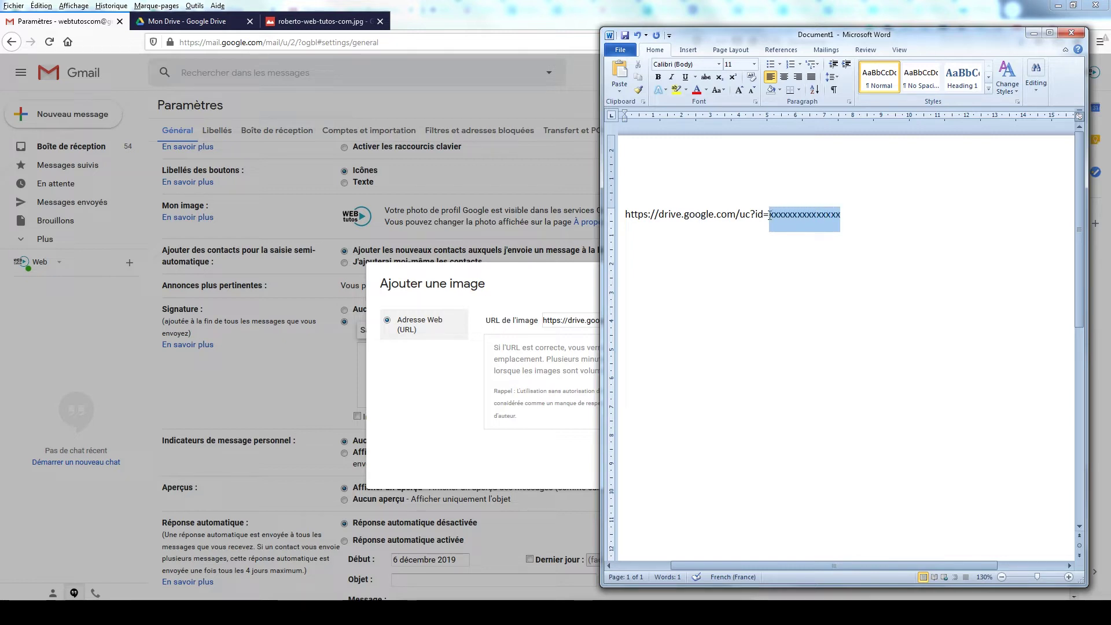
{"action": "left_click", "coordinate": [774, 217]}
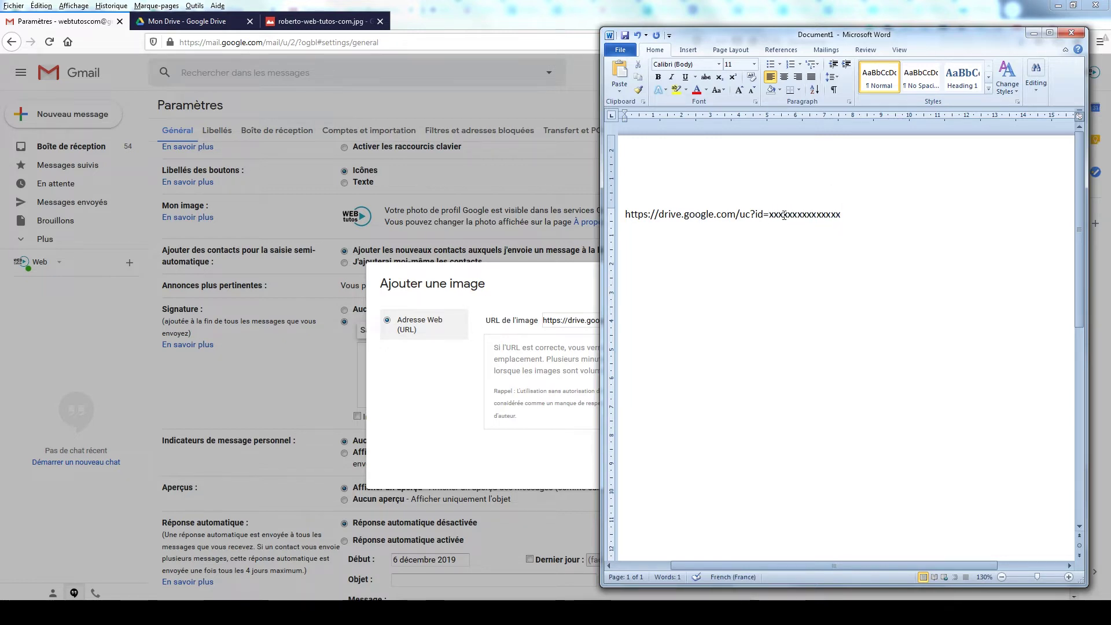
{"action": "left_click", "coordinate": [311, 22]}
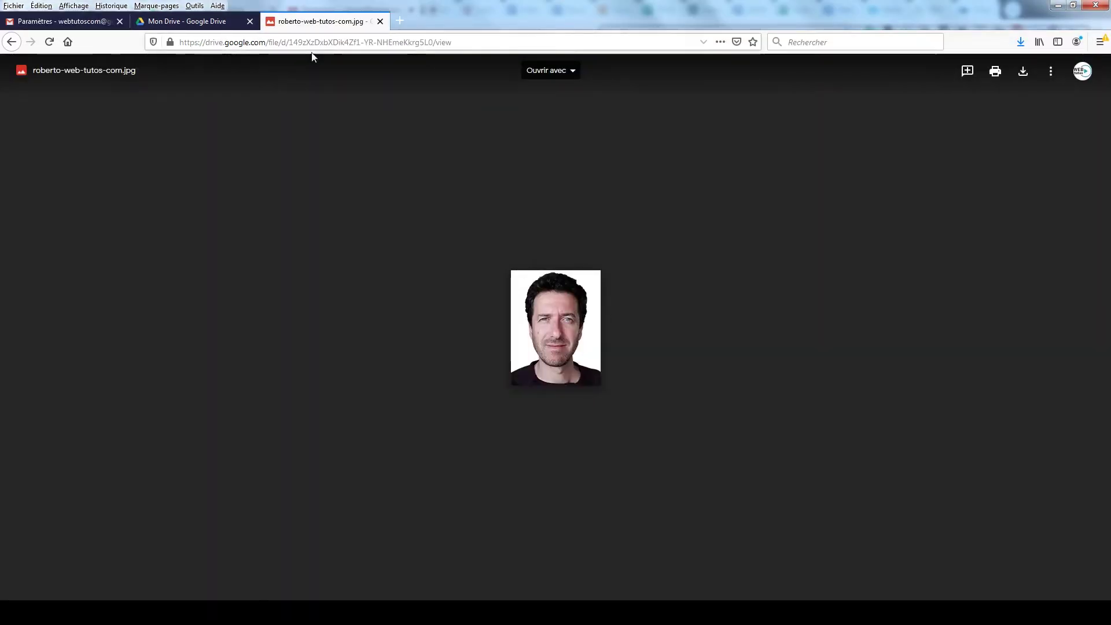
Step: Copy the photo viewer's file/d/ address and place Word's cursor before the template link
{"action": "left_click", "coordinate": [454, 41]}
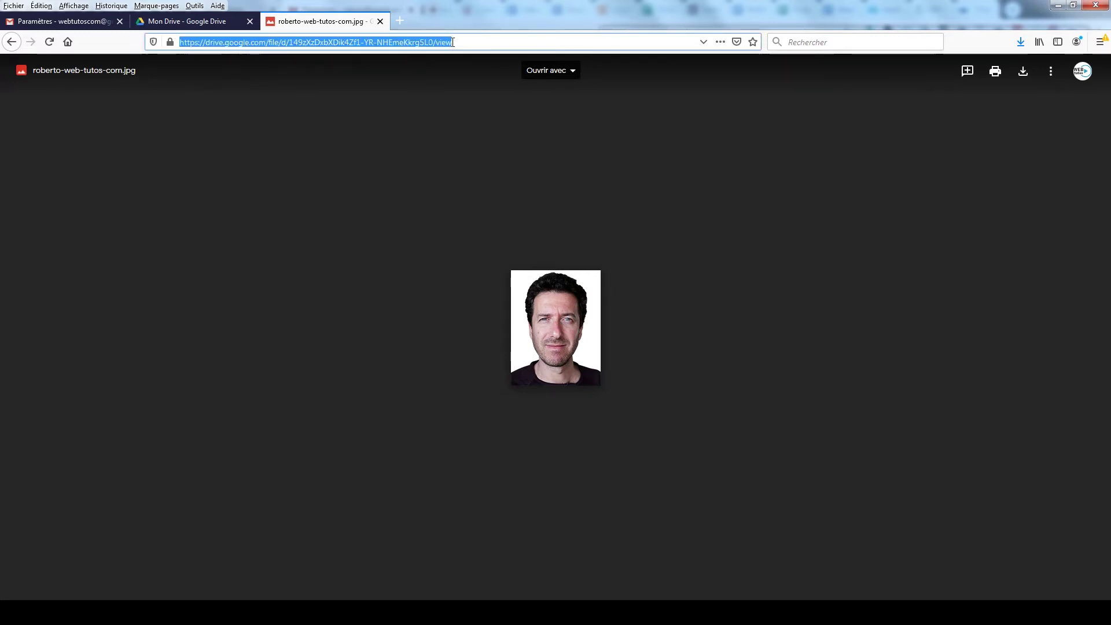
{"action": "left_click", "coordinate": [461, 42]}
{"action": "left_click_drag", "start_coordinate": [462, 42], "coordinate": [164, 42]}
{"action": "key", "text": "ctrl+c"}
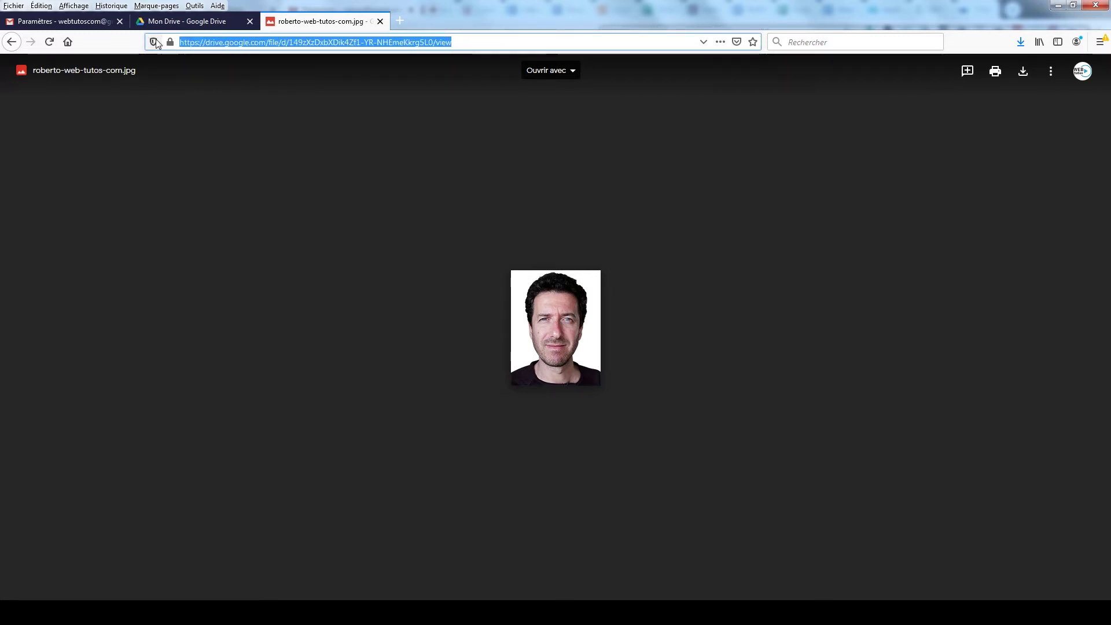
{"action": "key", "text": "alt+Tab"}
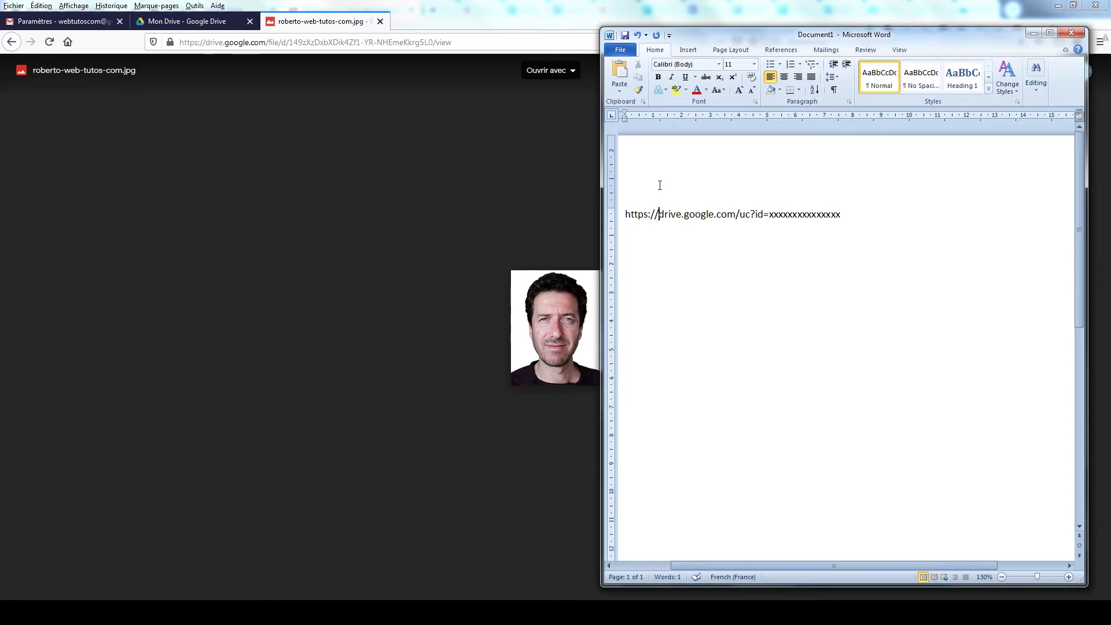
{"action": "left_click", "coordinate": [627, 215]}
Step: Paste the photo's Drive view address on a new line above the uc?id= template
{"action": "key", "text": "Return"}
{"action": "left_click", "coordinate": [627, 215]}
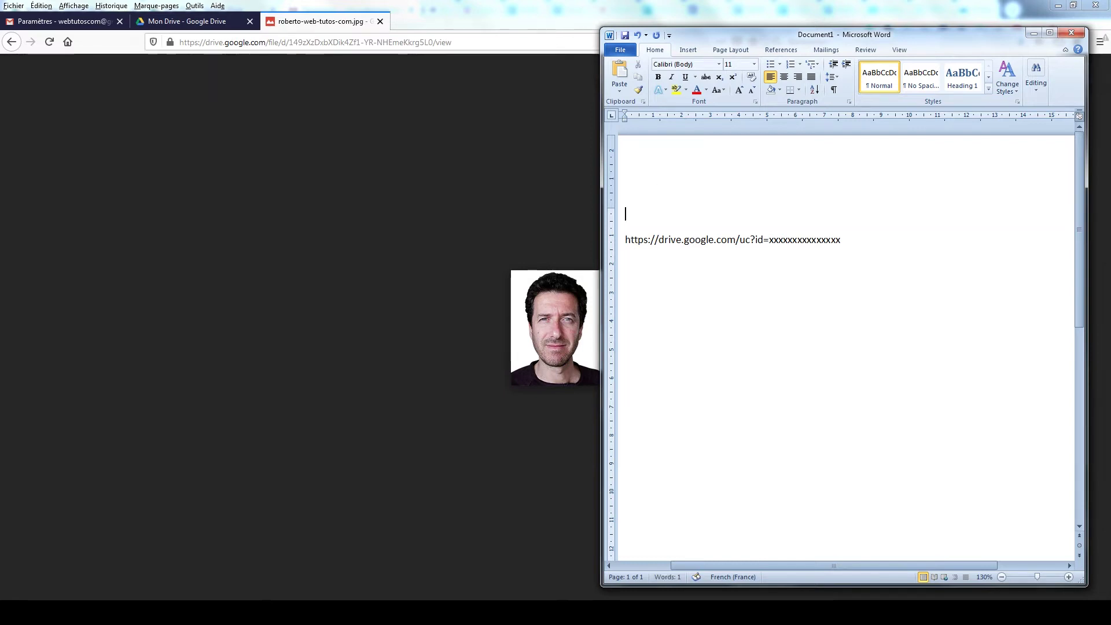
{"action": "key", "text": "ctrl+v"}
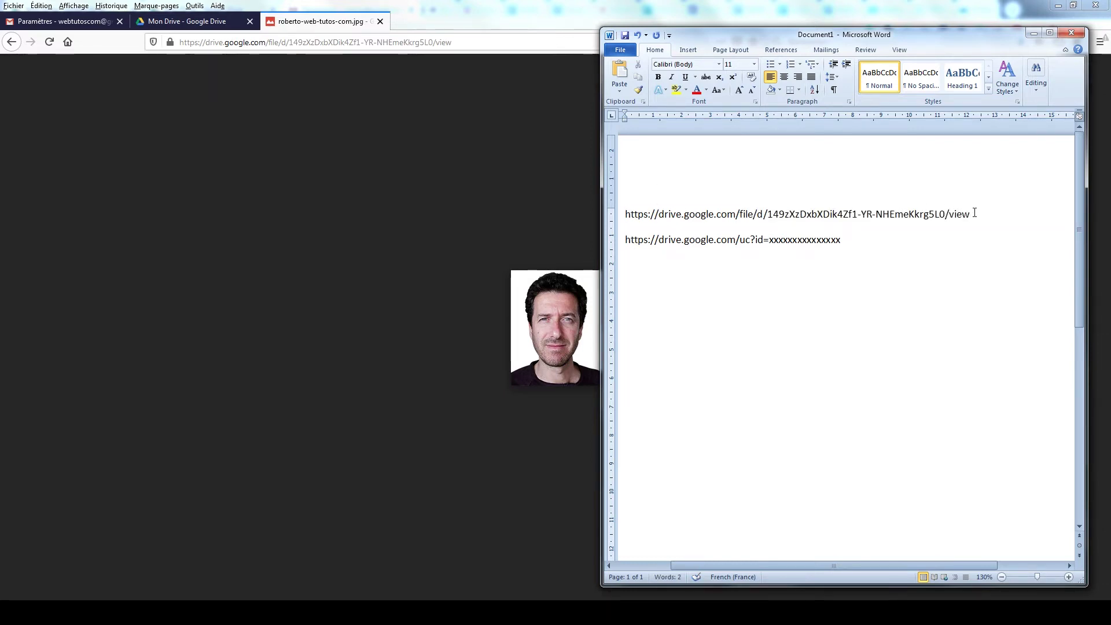
{"action": "triple_click", "coordinate": [975, 213]}
{"action": "left_click", "coordinate": [858, 214]}
{"action": "left_click_drag", "start_coordinate": [625, 239], "coordinate": [846, 241]}
{"action": "left_click", "coordinate": [843, 241]}
{"action": "left_click_drag", "start_coordinate": [768, 214], "coordinate": [945, 214]}
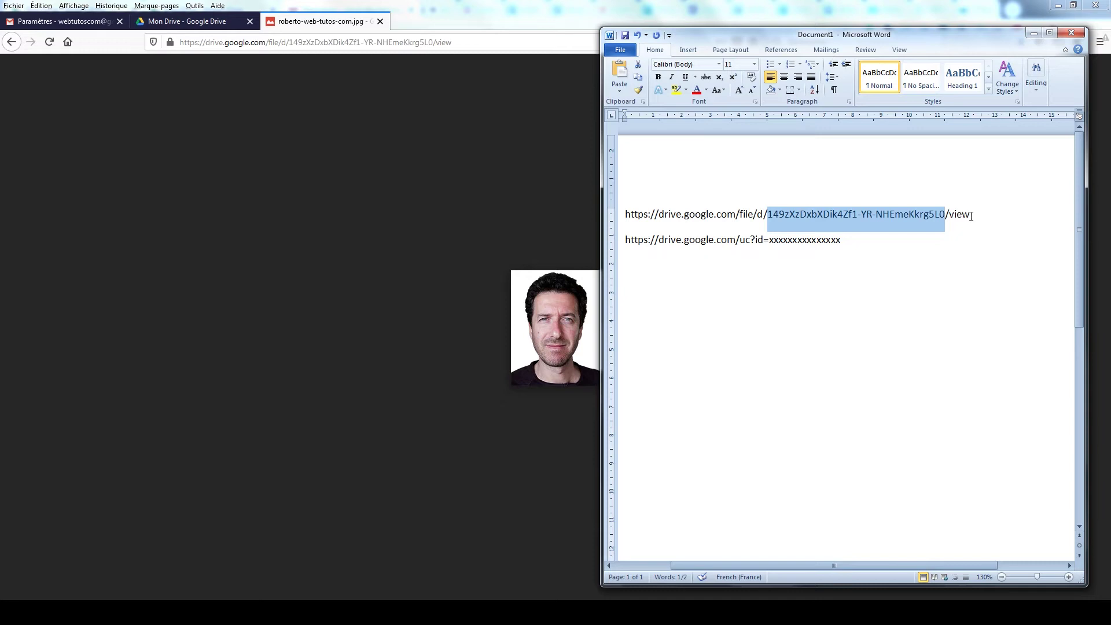
{"action": "left_click_drag", "start_coordinate": [972, 215], "coordinate": [945, 214]}
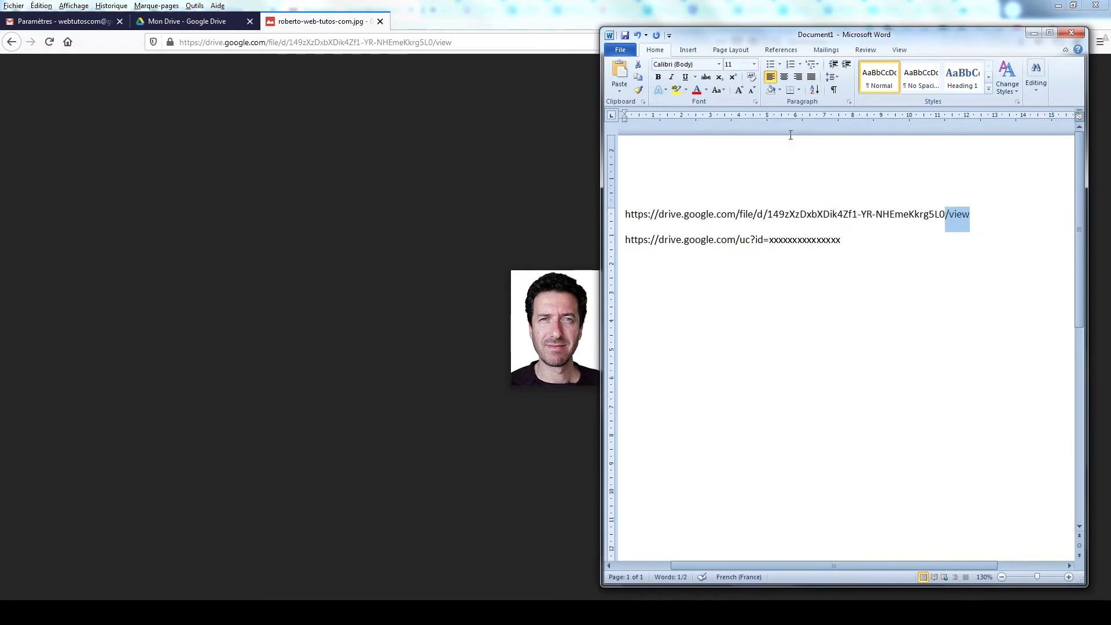
{"action": "left_click", "coordinate": [695, 91]}
{"action": "left_click_drag", "start_coordinate": [767, 214], "coordinate": [625, 214]}
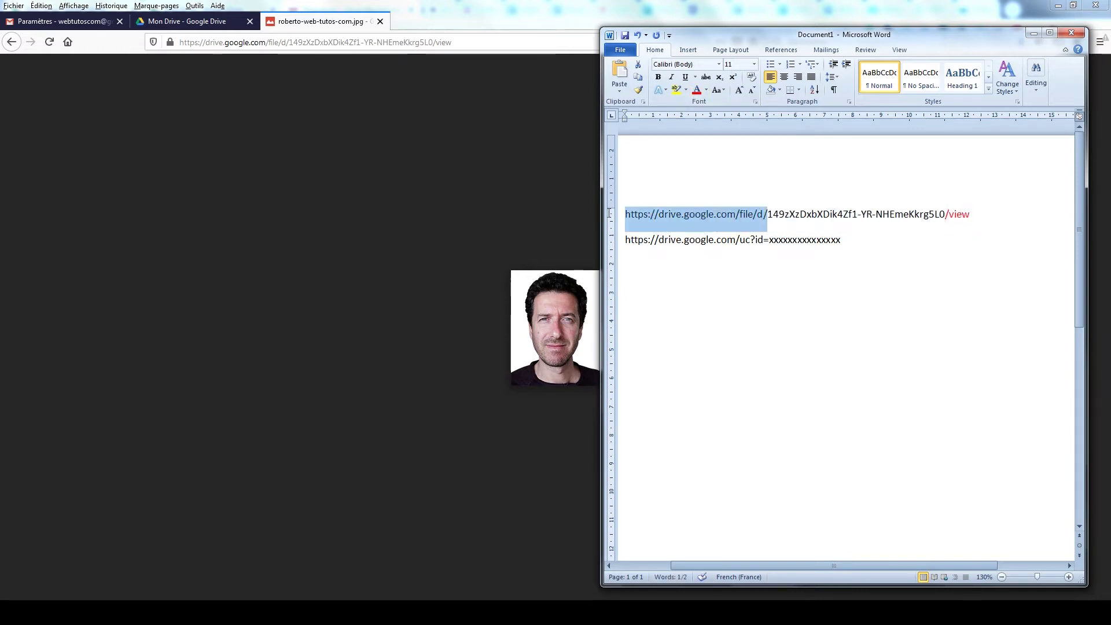
{"action": "left_click", "coordinate": [696, 92]}
{"action": "left_click", "coordinate": [817, 215]}
Step: Replace the x's after id= with the photo's file ID and select the completed link
{"action": "double_click", "coordinate": [801, 216]}
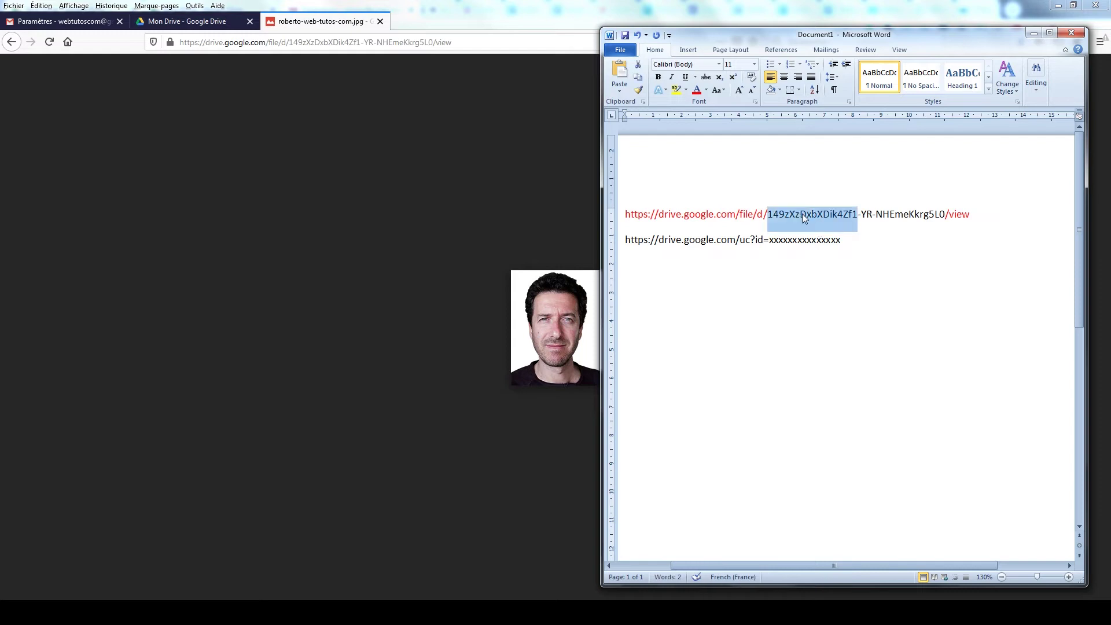
{"action": "left_click", "coordinate": [944, 216], "text": "shift"}
{"action": "key", "text": "ctrl+c"}
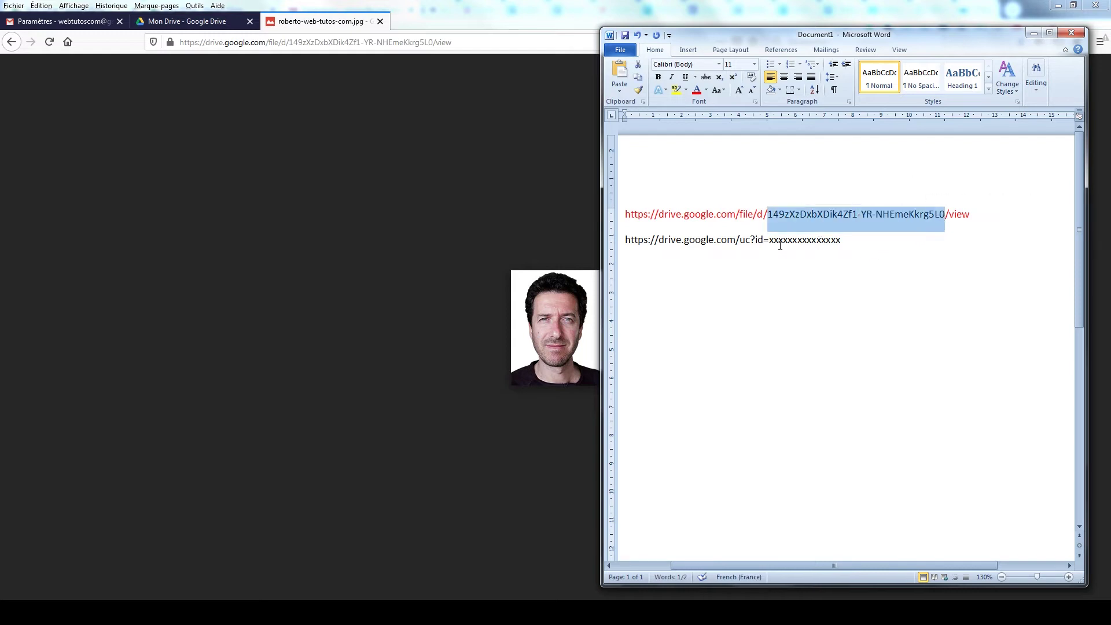
{"action": "left_click_drag", "start_coordinate": [770, 242], "coordinate": [844, 242]}
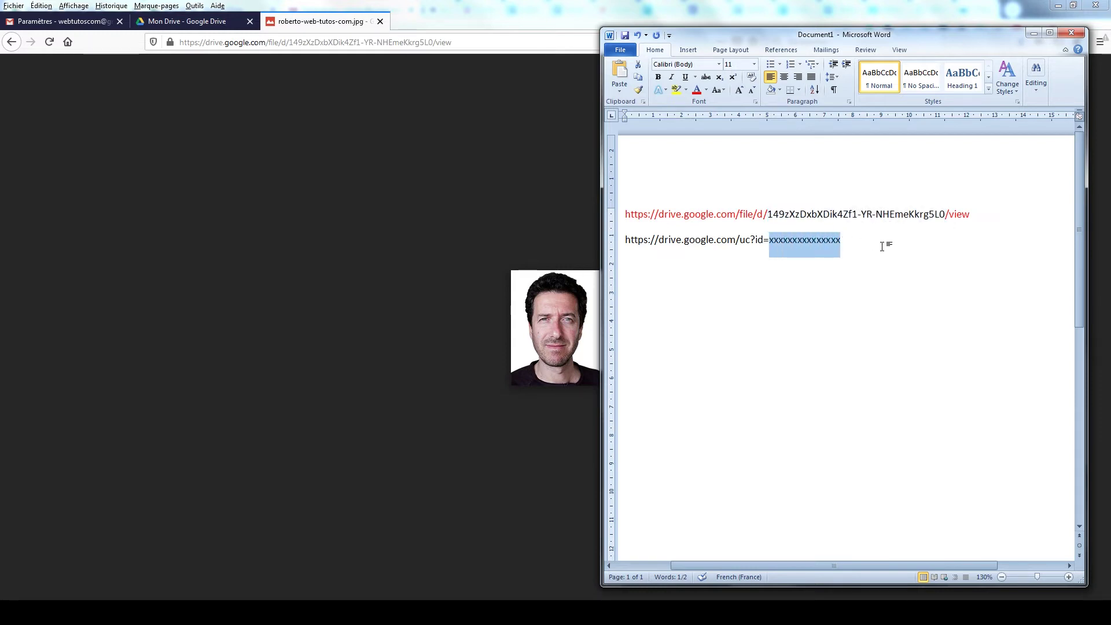
{"action": "key", "text": "ctrl+v"}
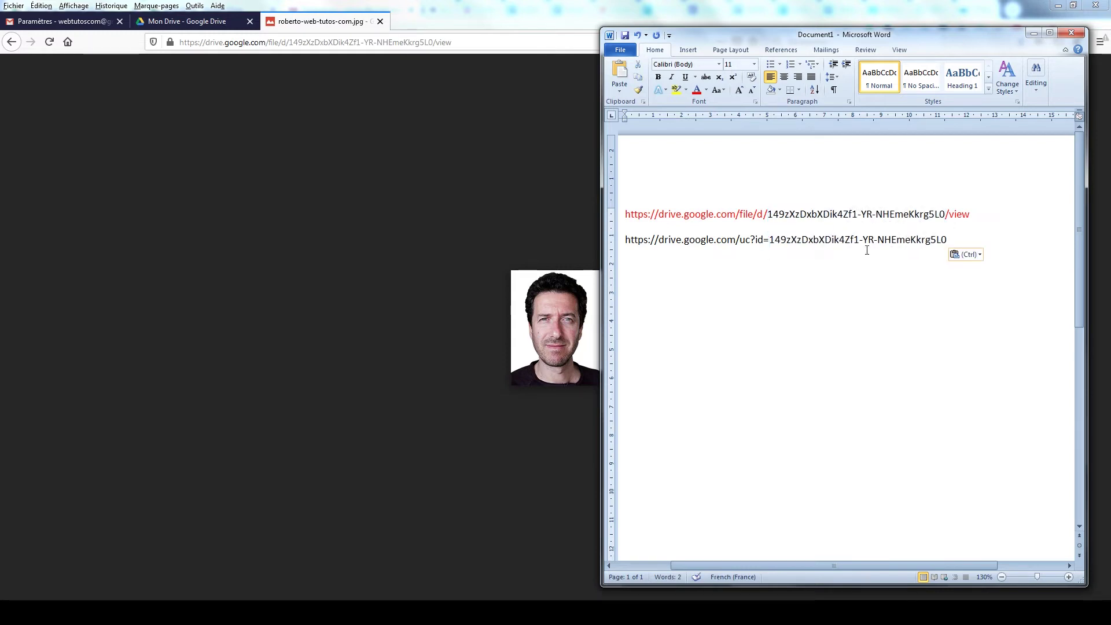
{"action": "left_click_drag", "start_coordinate": [628, 240], "coordinate": [933, 242]}
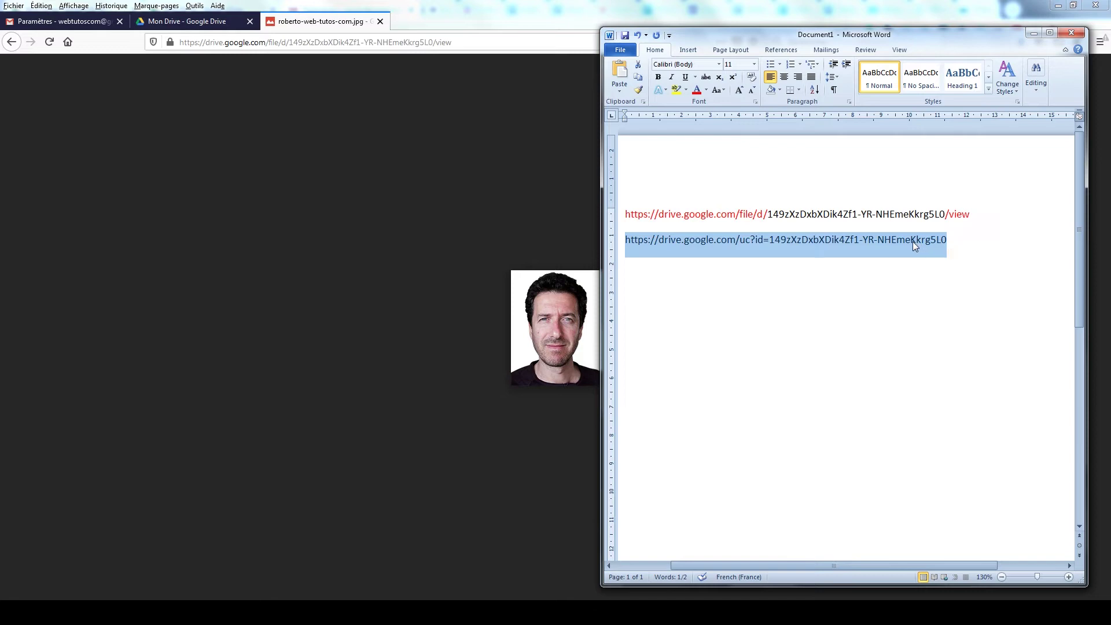
Step: Insert the portrait photo into the Gmail signature from its uc?id= direct link
{"action": "left_click", "coordinate": [66, 22]}
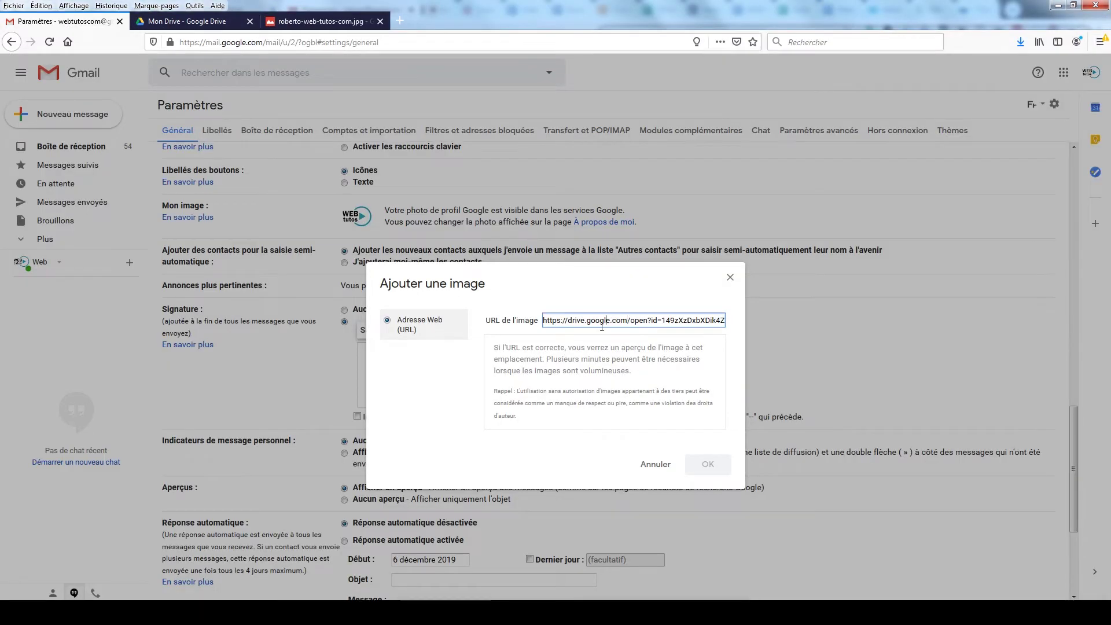
{"action": "left_click", "coordinate": [657, 465]}
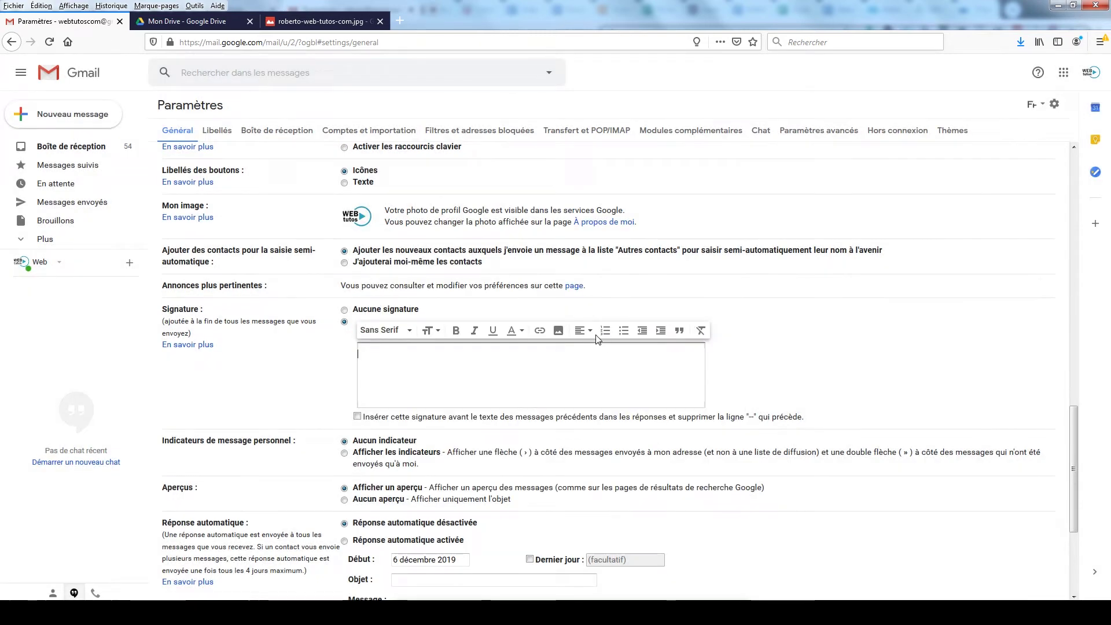
{"action": "left_click", "coordinate": [557, 332]}
{"action": "key", "text": "ctrl+v"}
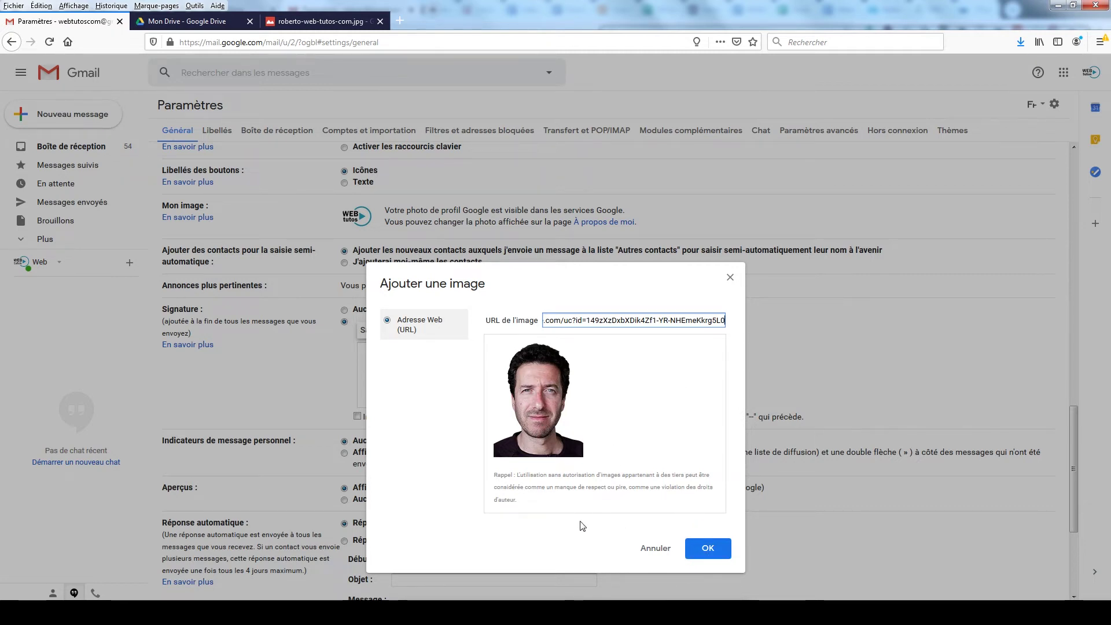
{"action": "left_click", "coordinate": [709, 549]}
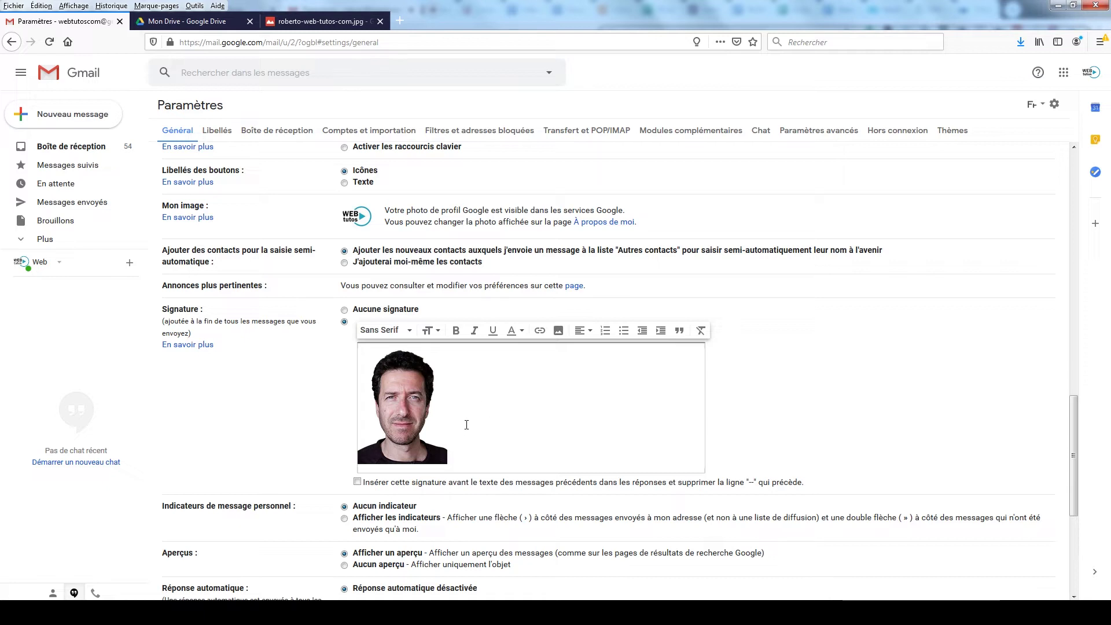
{"action": "left_click", "coordinate": [397, 402]}
{"action": "left_click", "coordinate": [459, 392]}
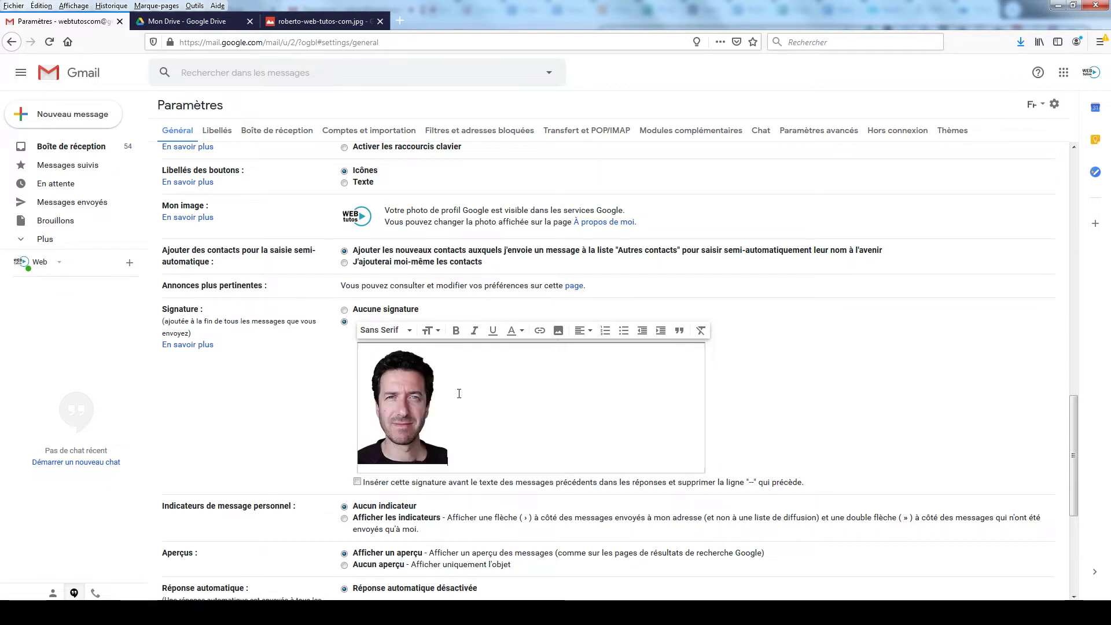
{"action": "left_click", "coordinate": [409, 401]}
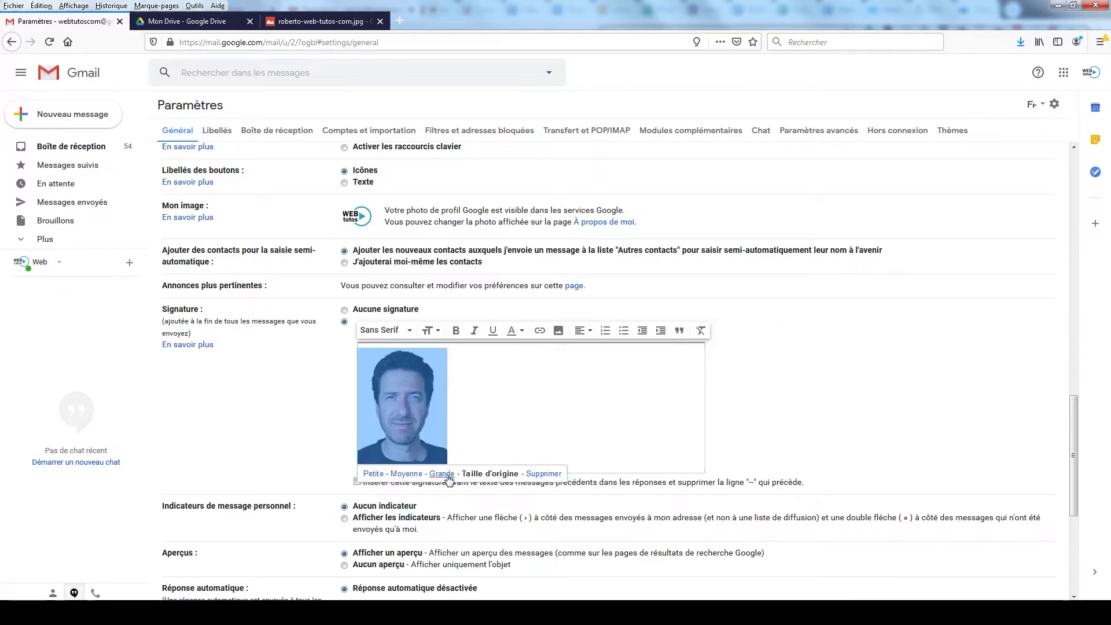
Step: Try Petite and Grande sizes on the signature photo, then settle on Taille d'origine
{"action": "left_click", "coordinate": [377, 475]}
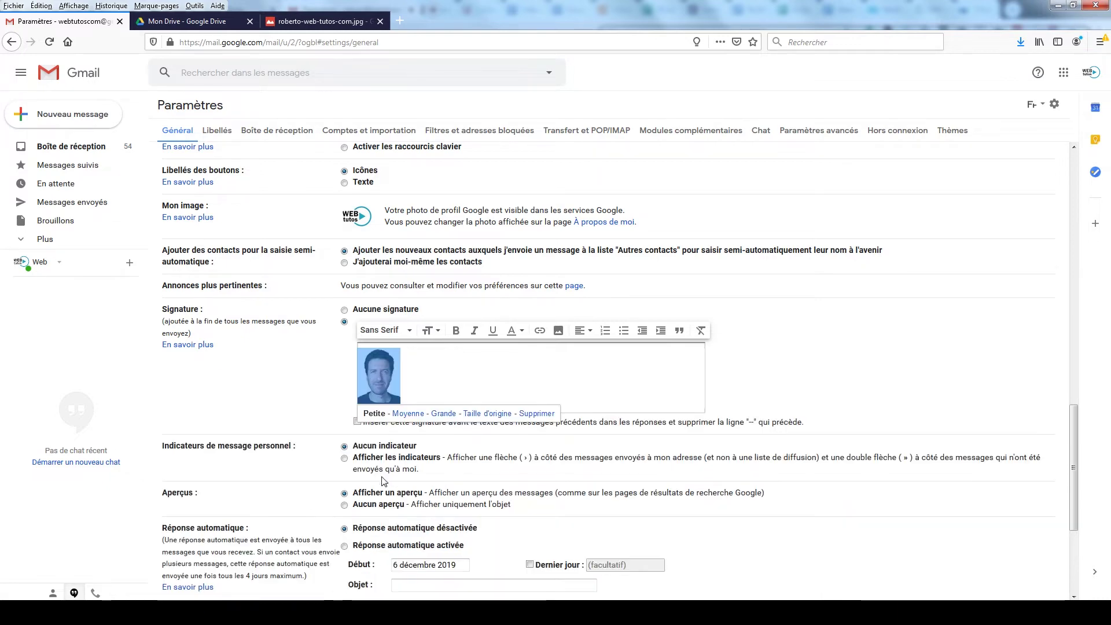
{"action": "left_click", "coordinate": [443, 417]}
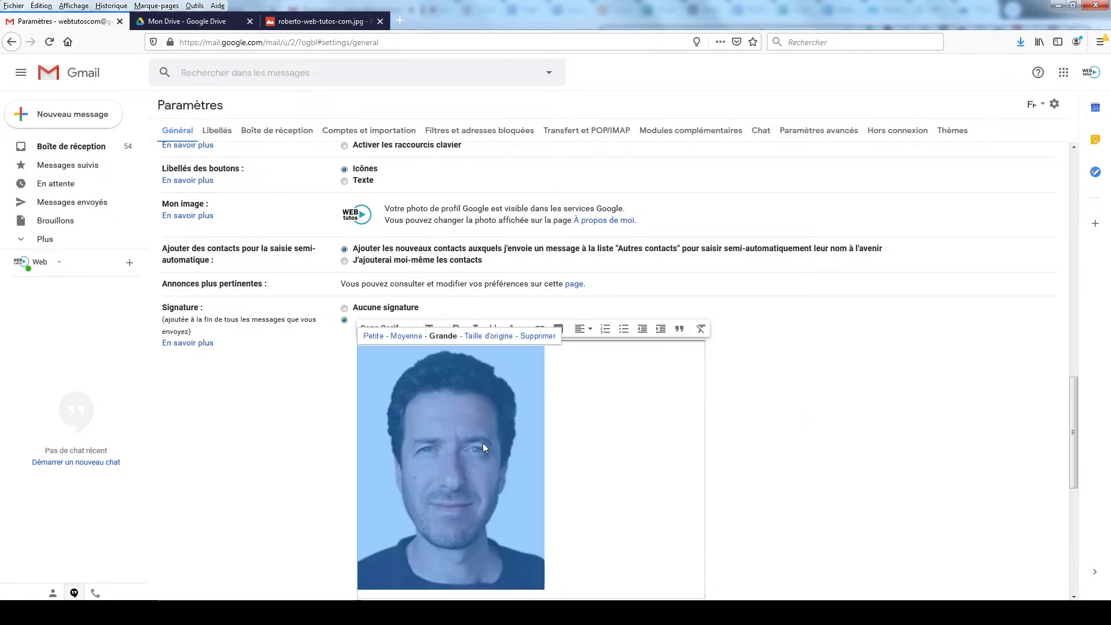
{"action": "scroll", "coordinate": [483, 443], "scroll_direction": "down", "scroll_amount": 3}
{"action": "left_click", "coordinate": [450, 307]}
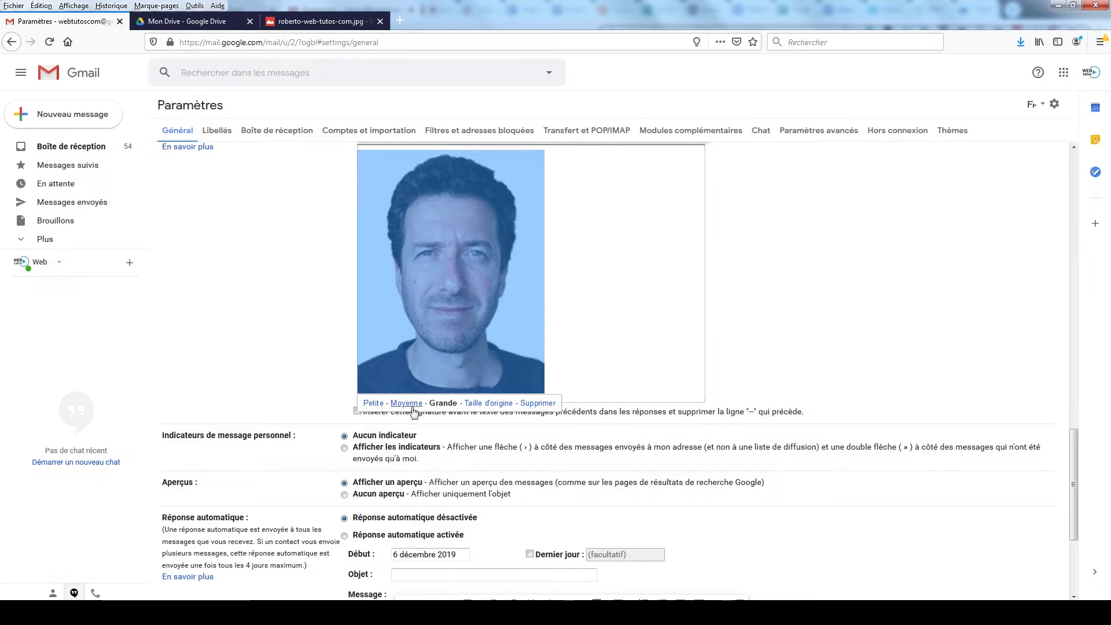
{"action": "left_click", "coordinate": [511, 410]}
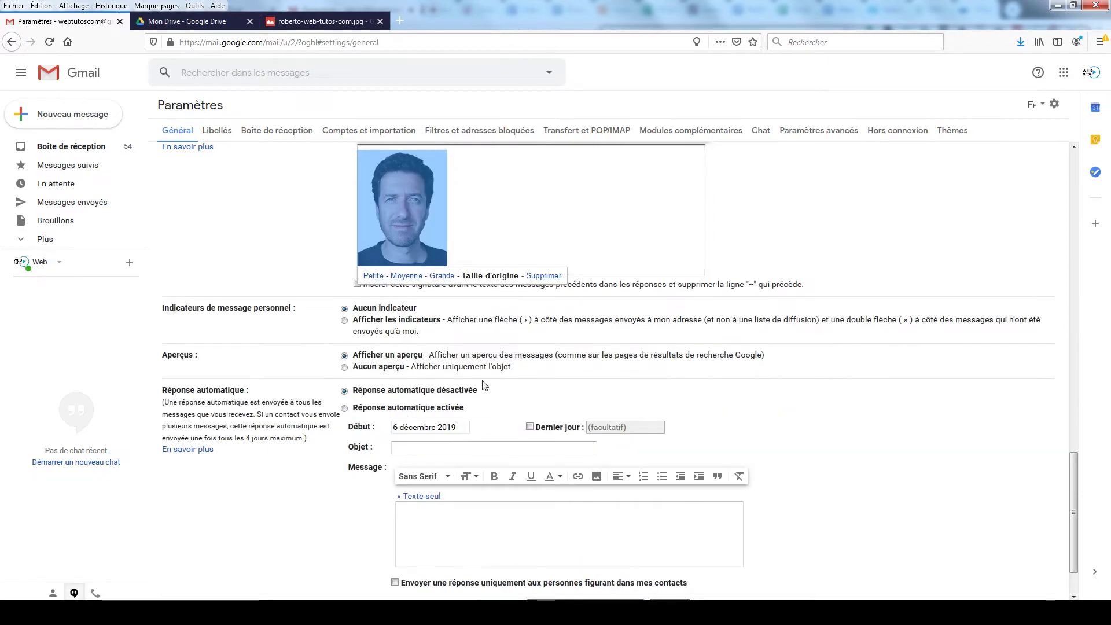
{"action": "left_click", "coordinate": [463, 220]}
{"action": "scroll", "coordinate": [468, 232], "scroll_direction": "up", "scroll_amount": 2}
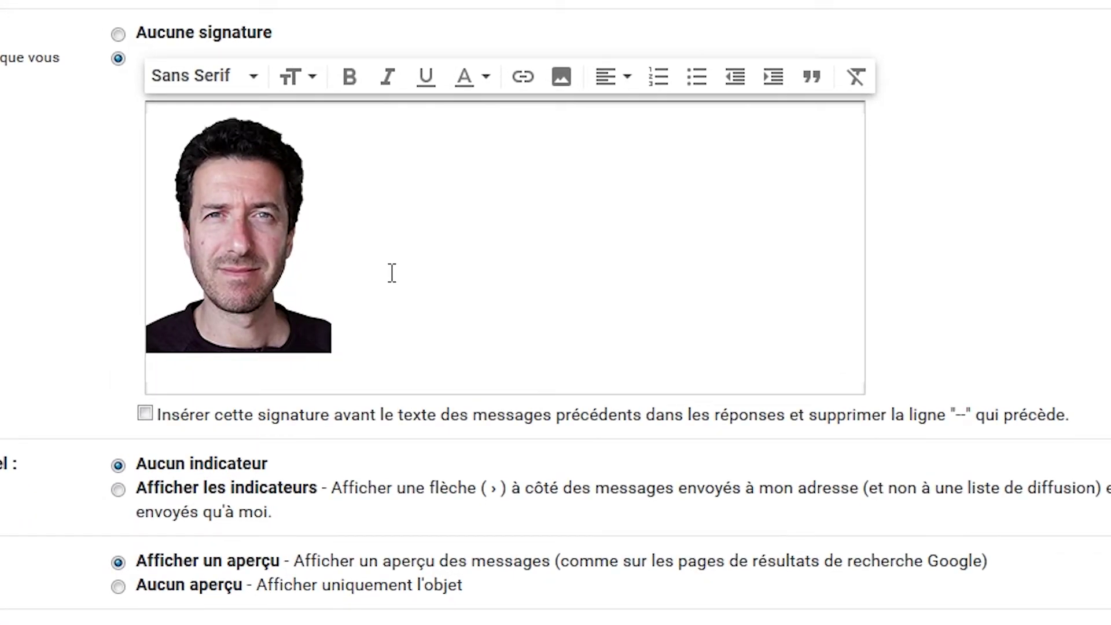
Step: Type the signature holder's name and put it on its own line below the photo
{"action": "type", "text": "Henri Dupo"}
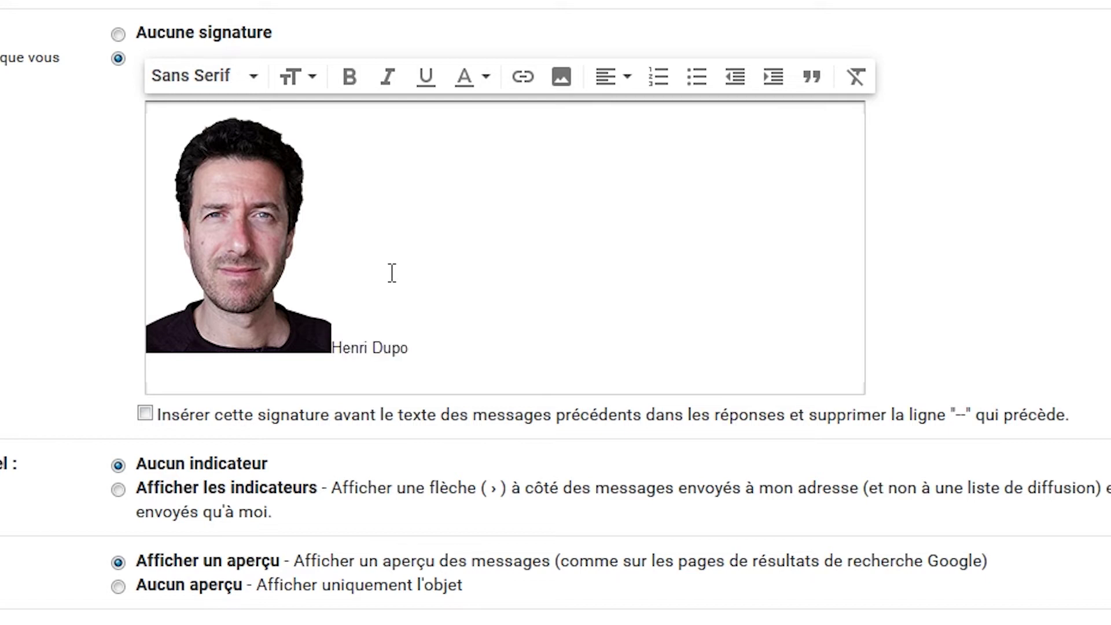
{"action": "type", "text": "nt"}
{"action": "key", "text": "Return"}
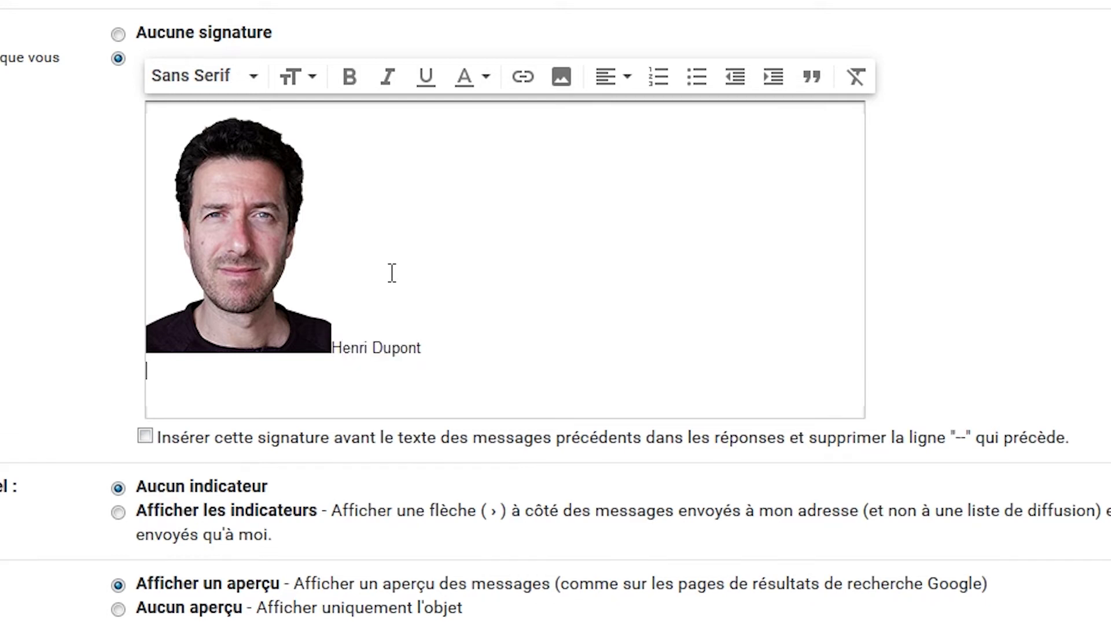
{"action": "left_click", "coordinate": [302, 294]}
{"action": "left_click", "coordinate": [393, 330]}
{"action": "key", "text": "Return"}
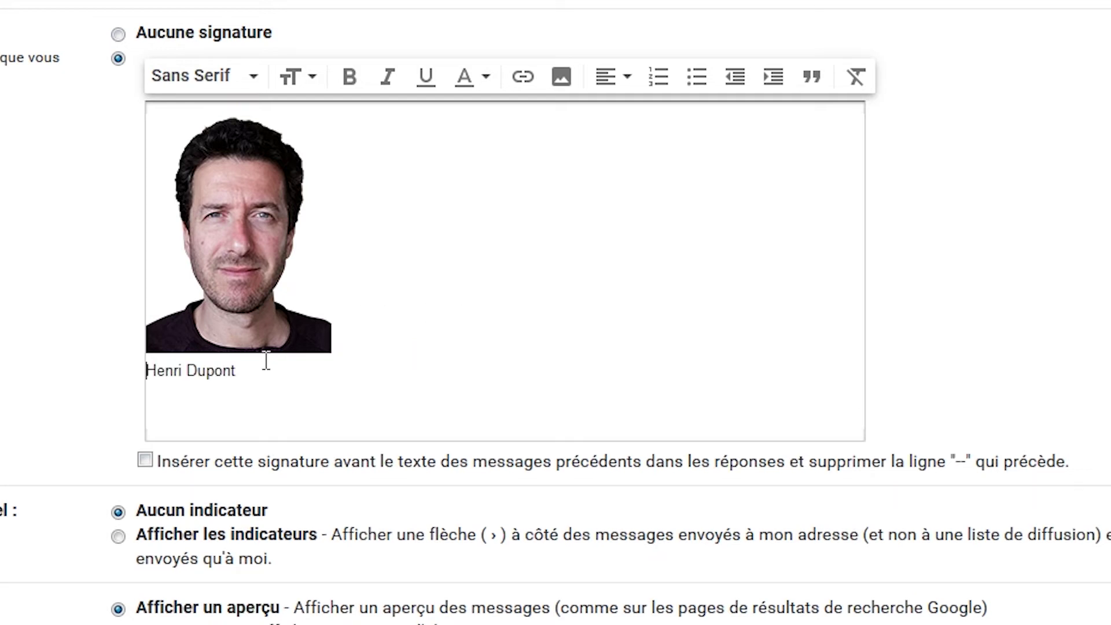
{"action": "triple_click", "coordinate": [248, 378]}
{"action": "left_click", "coordinate": [246, 373]}
{"action": "key", "text": "Return"}
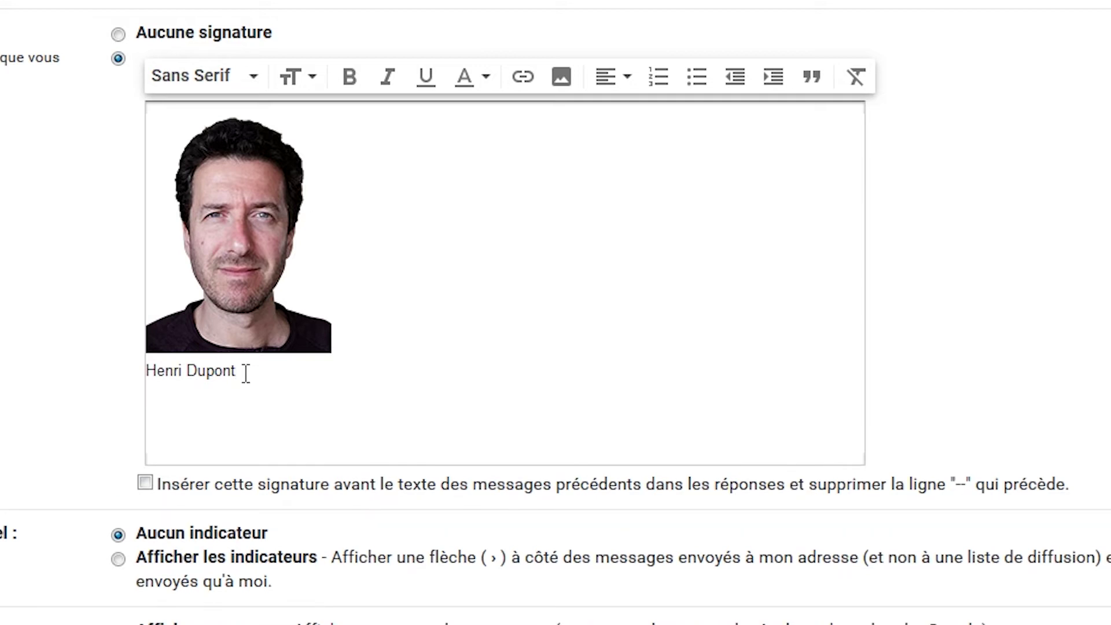
{"action": "type", "text": "Directeur des"}
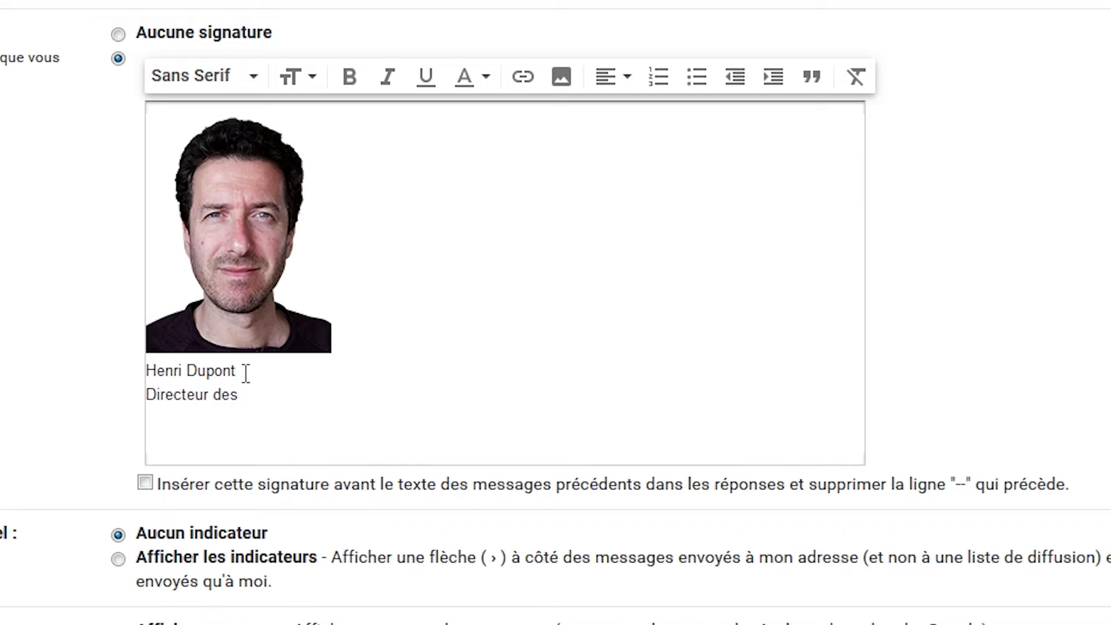
{"action": "type", "text": " cama"}
{"action": "type", "text": "m"}
{"action": "key", "text": "BackSpace"}
{"action": "key", "text": "BackSpace"}
{"action": "type", "text": "emberts"}
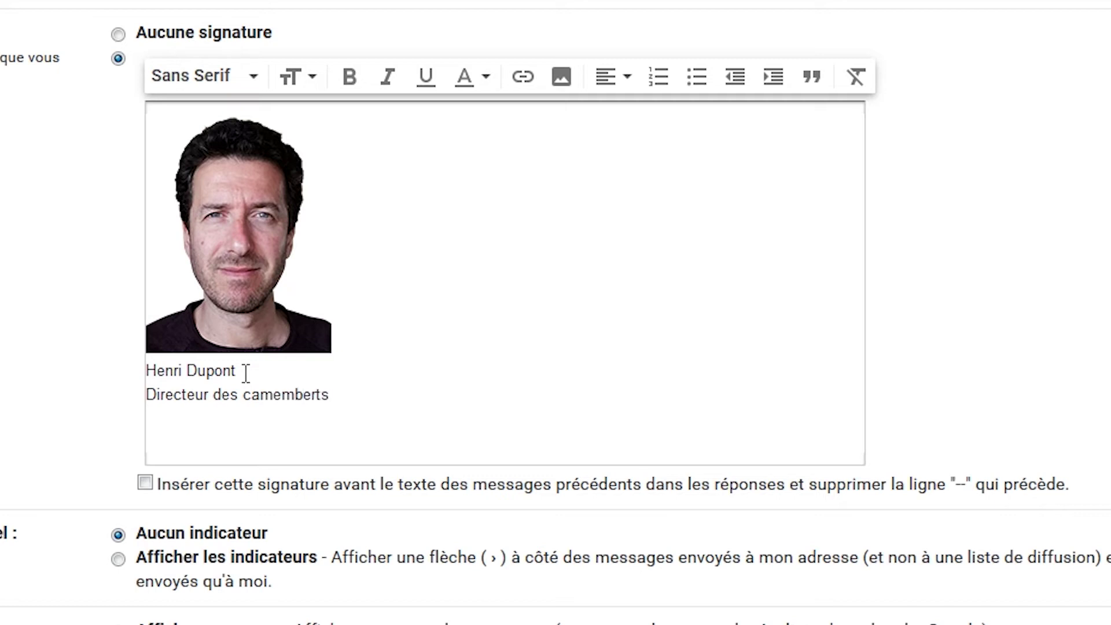
{"action": "type", "text": " Schmoute"}
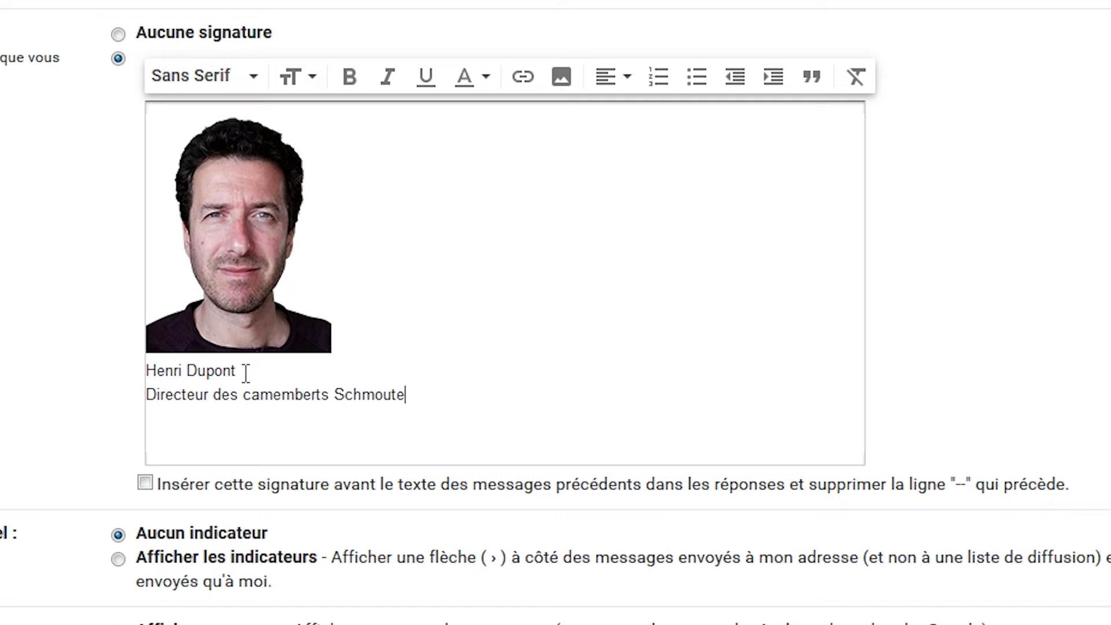
{"action": "key", "text": "Return"}
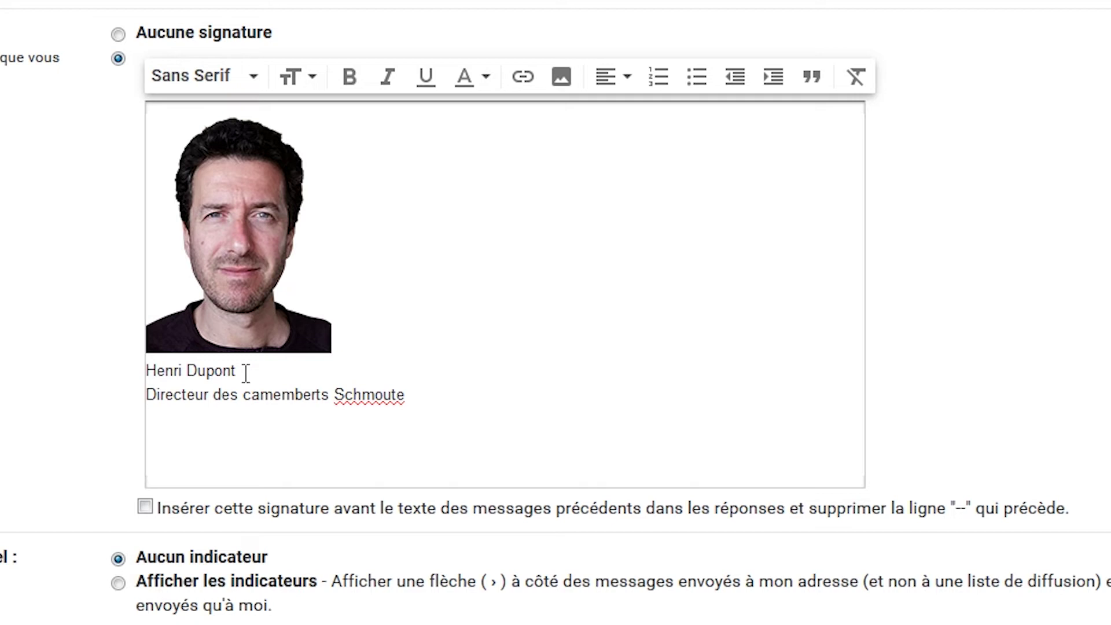
{"action": "type", "text": "Tel : 06 06 06 06 06 06"}
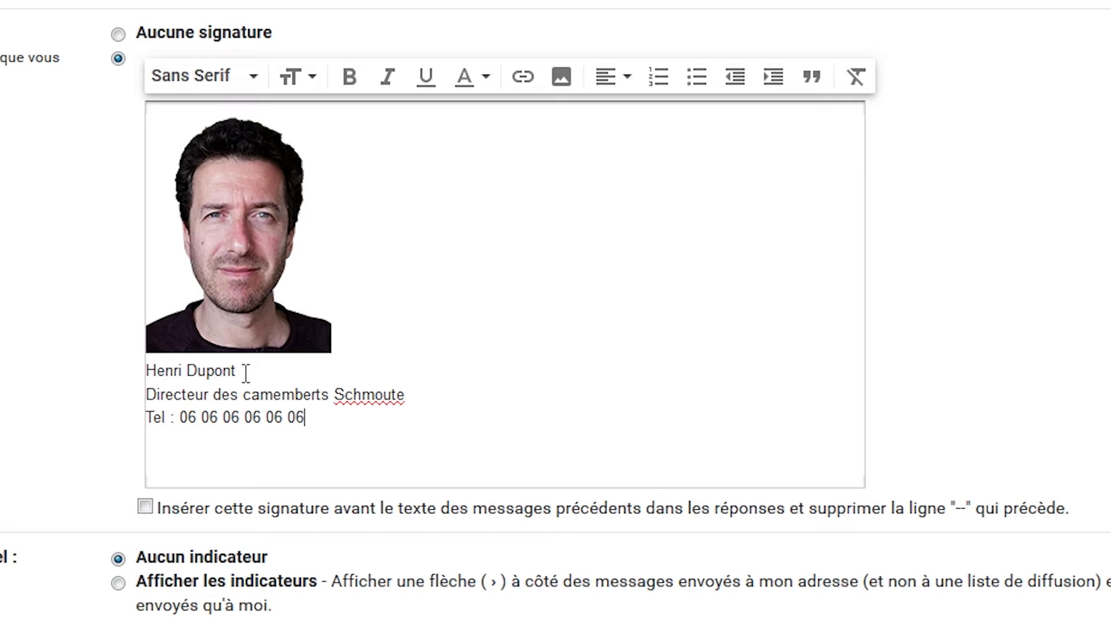
{"action": "key", "text": "Return"}
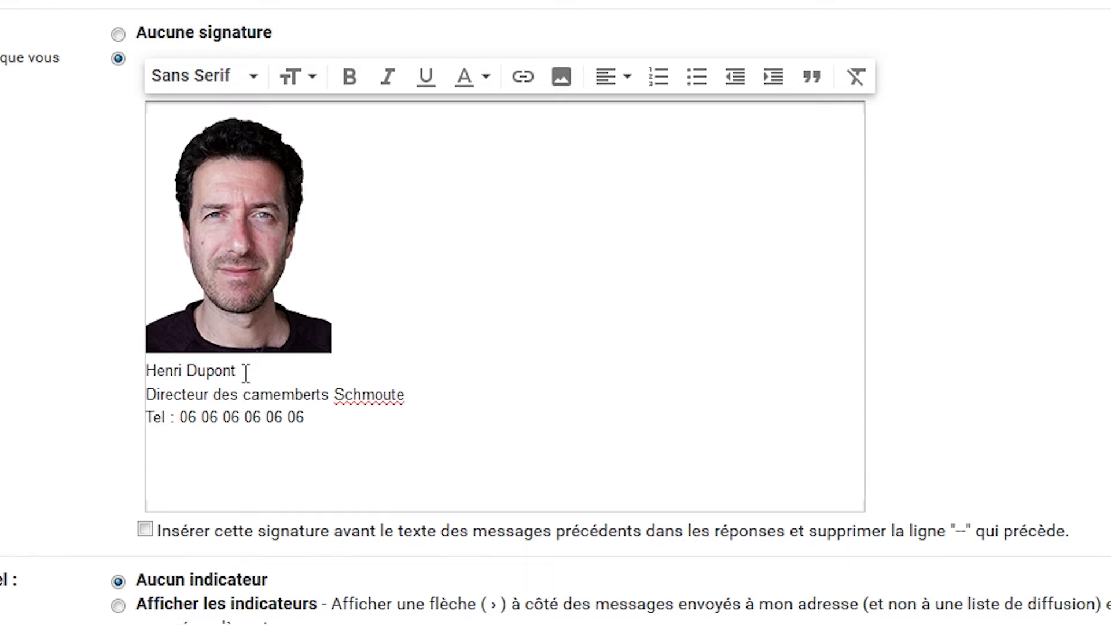
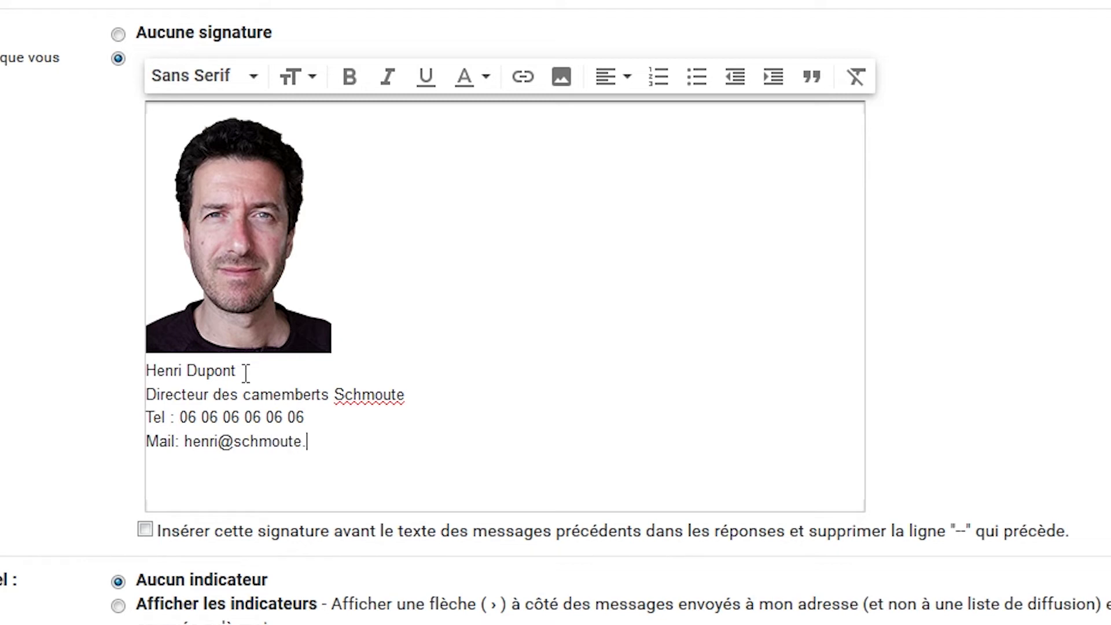
{"action": "key", "text": "Return"}
{"action": "type", "text": "W"}
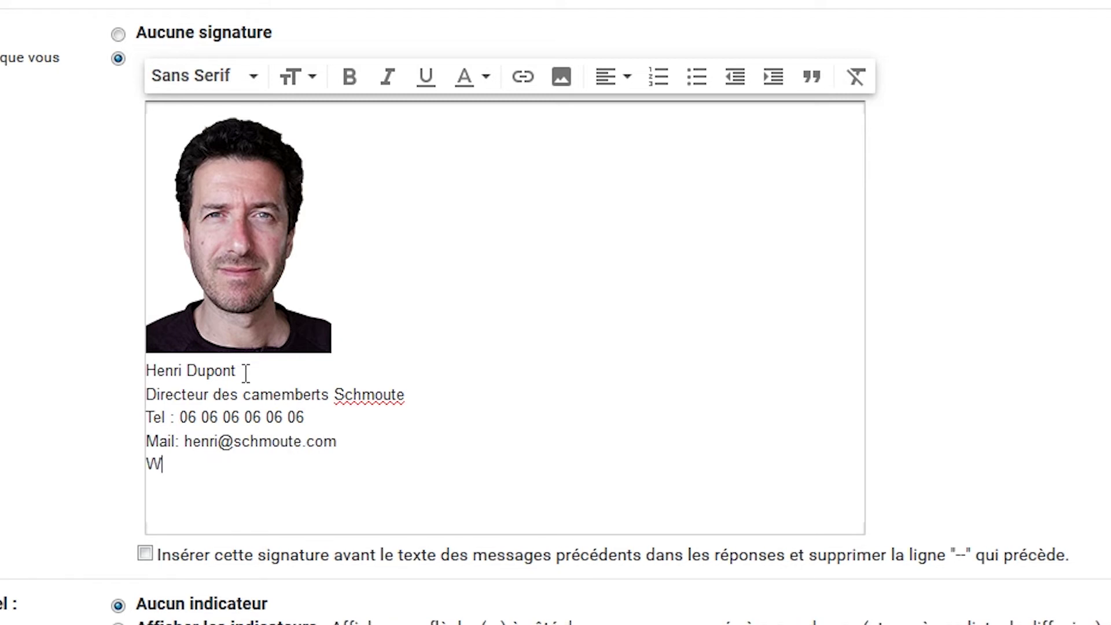
{"action": "type", "text": "eb : www.schmout"}
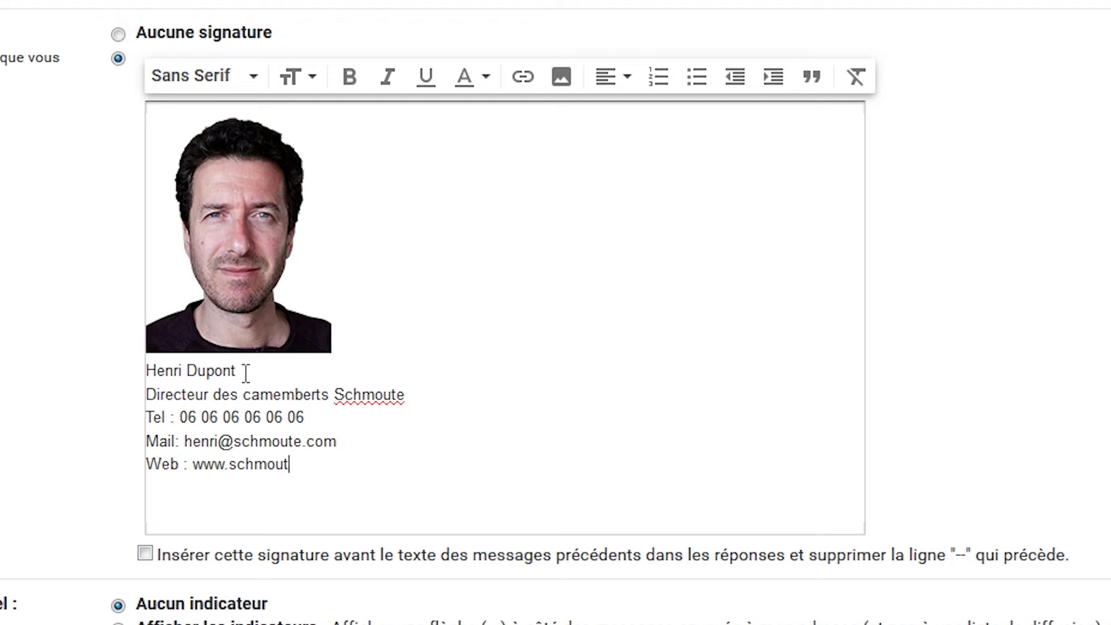
{"action": "type", "text": "e.com"}
{"action": "key", "text": "Return"}
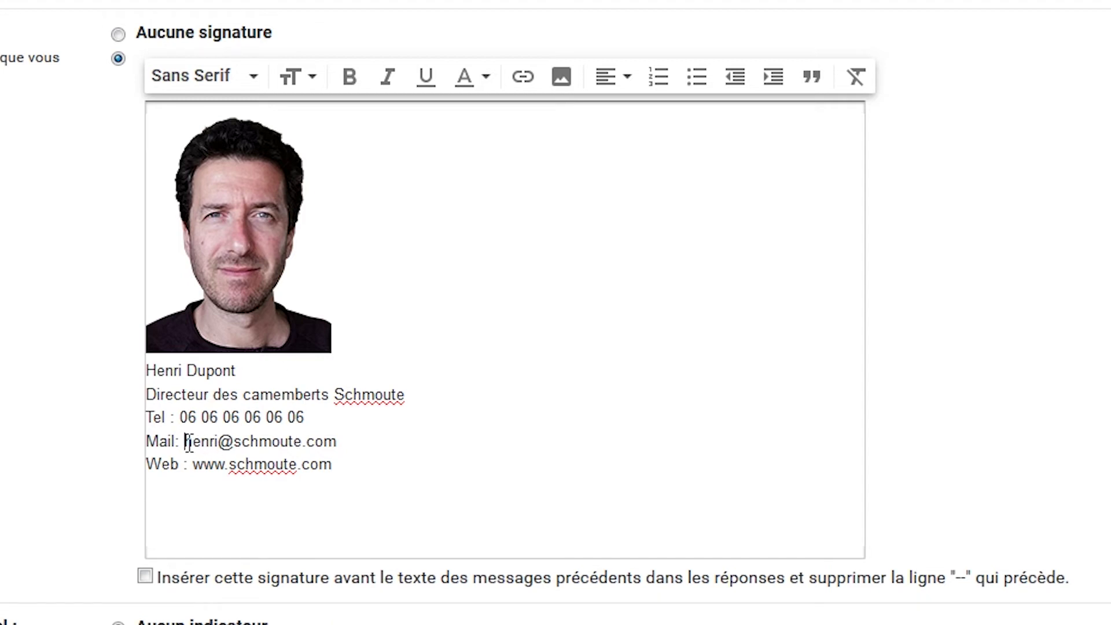
Step: Turn the e-mail address on the Mail line into a link
{"action": "left_click_drag", "start_coordinate": [185, 441], "coordinate": [340, 435]}
{"action": "left_click", "coordinate": [340, 442]}
{"action": "left_click_drag", "start_coordinate": [192, 464], "coordinate": [331, 476]}
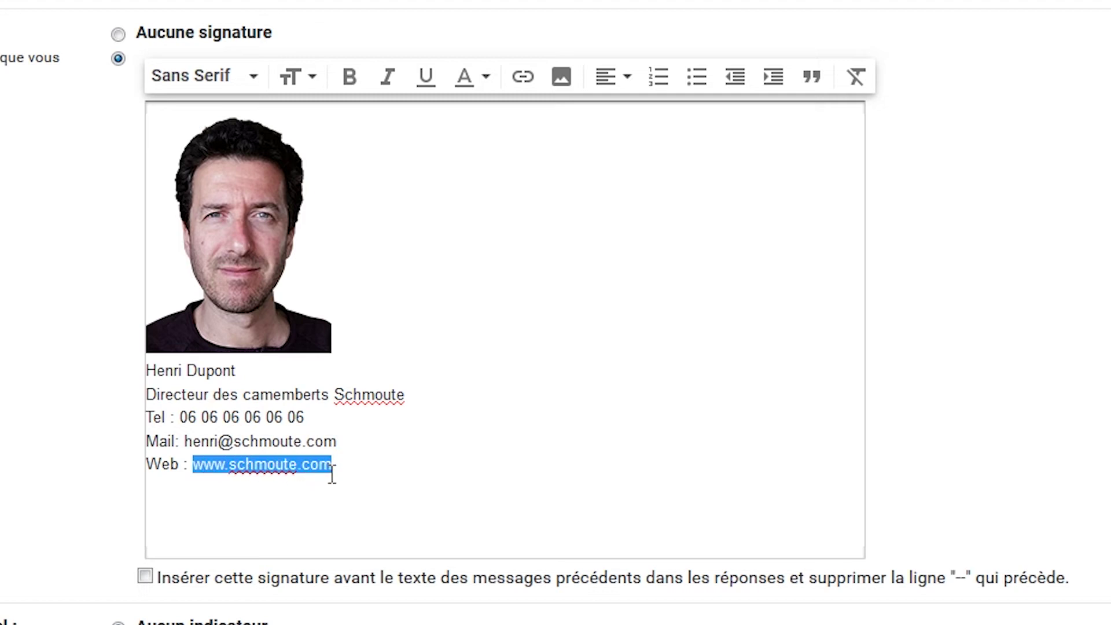
{"action": "left_click", "coordinate": [258, 439]}
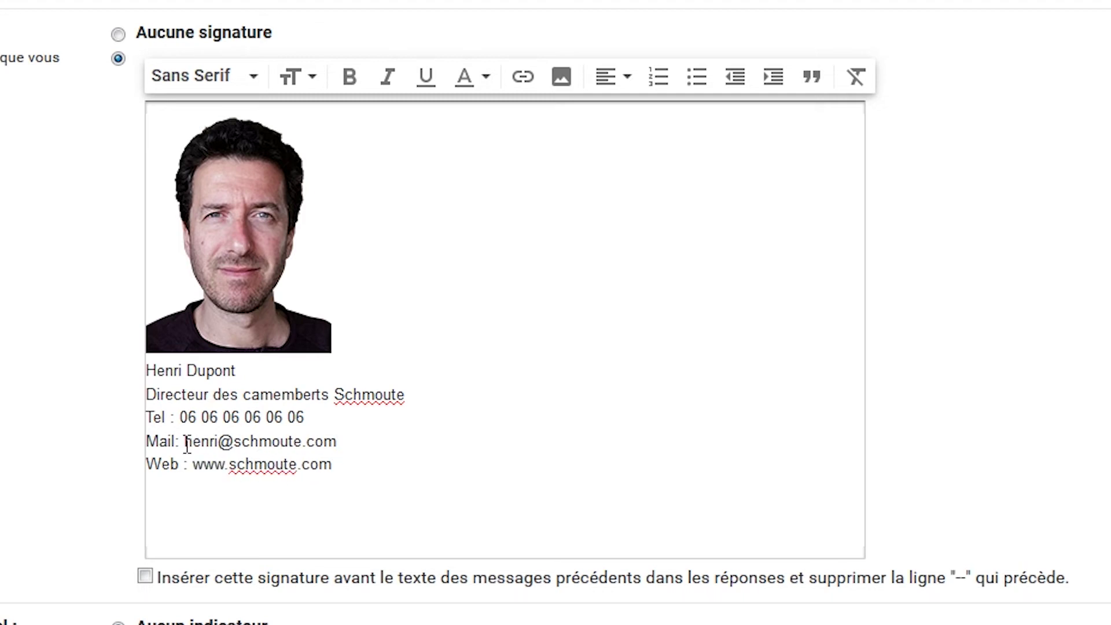
{"action": "left_click_drag", "start_coordinate": [184, 442], "coordinate": [340, 440]}
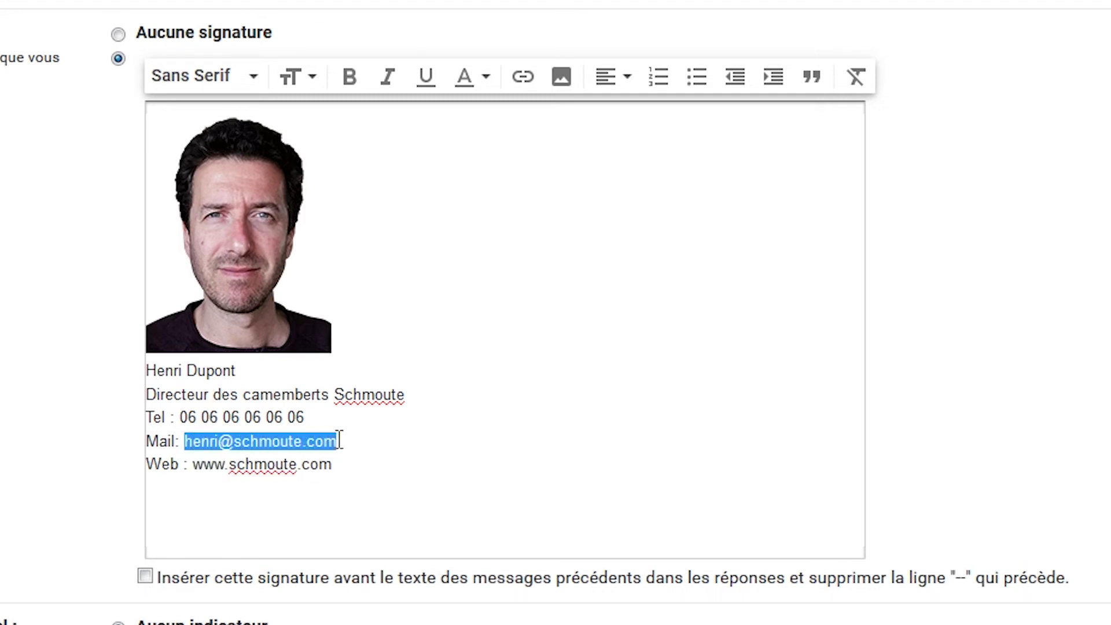
{"action": "left_click", "coordinate": [528, 86]}
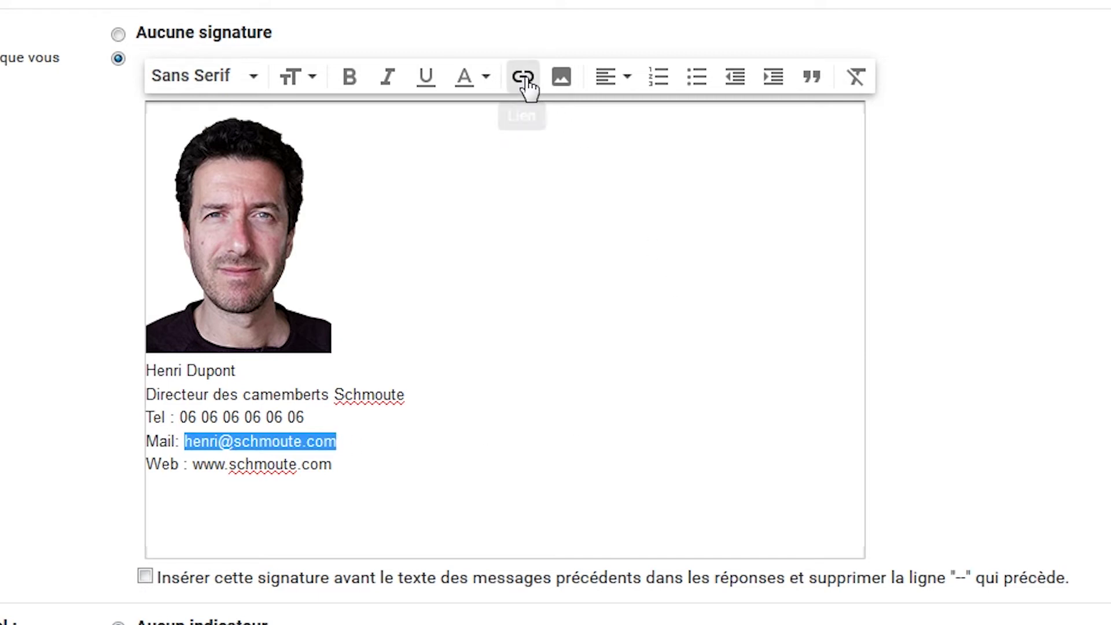
{"action": "left_click", "coordinate": [474, 335]}
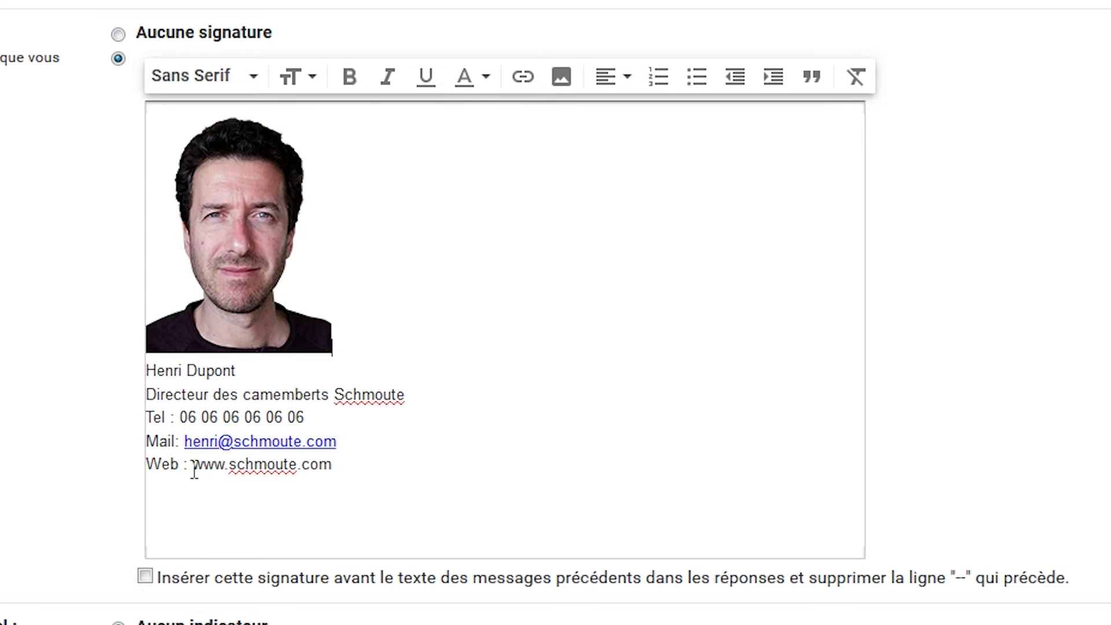
{"action": "left_click_drag", "start_coordinate": [193, 465], "coordinate": [331, 465]}
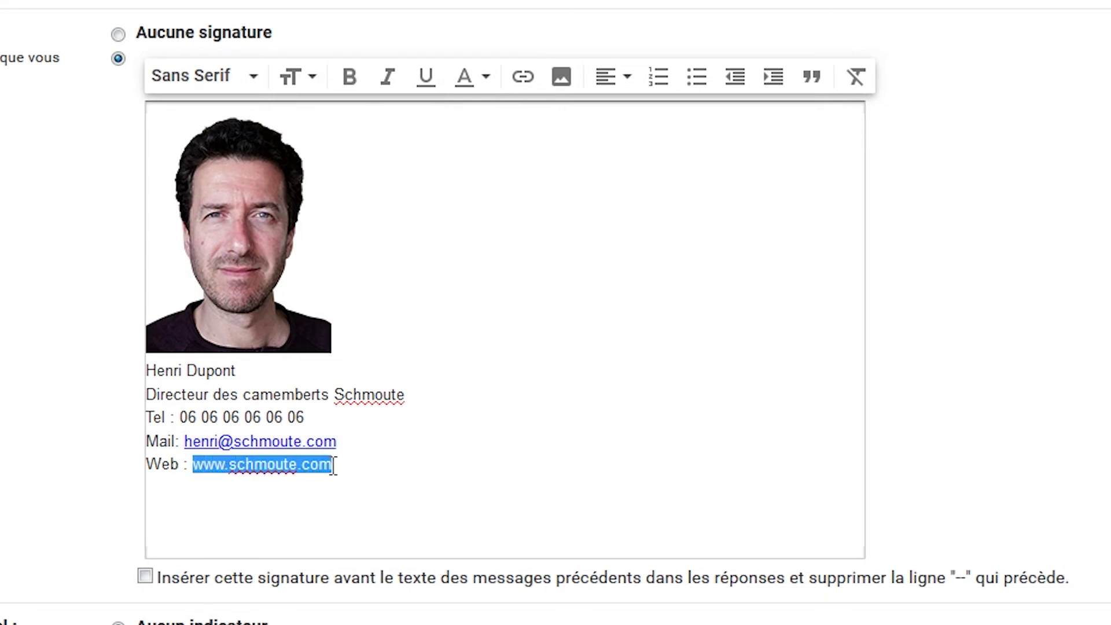
{"action": "left_click", "coordinate": [523, 77]}
{"action": "left_click", "coordinate": [467, 366]}
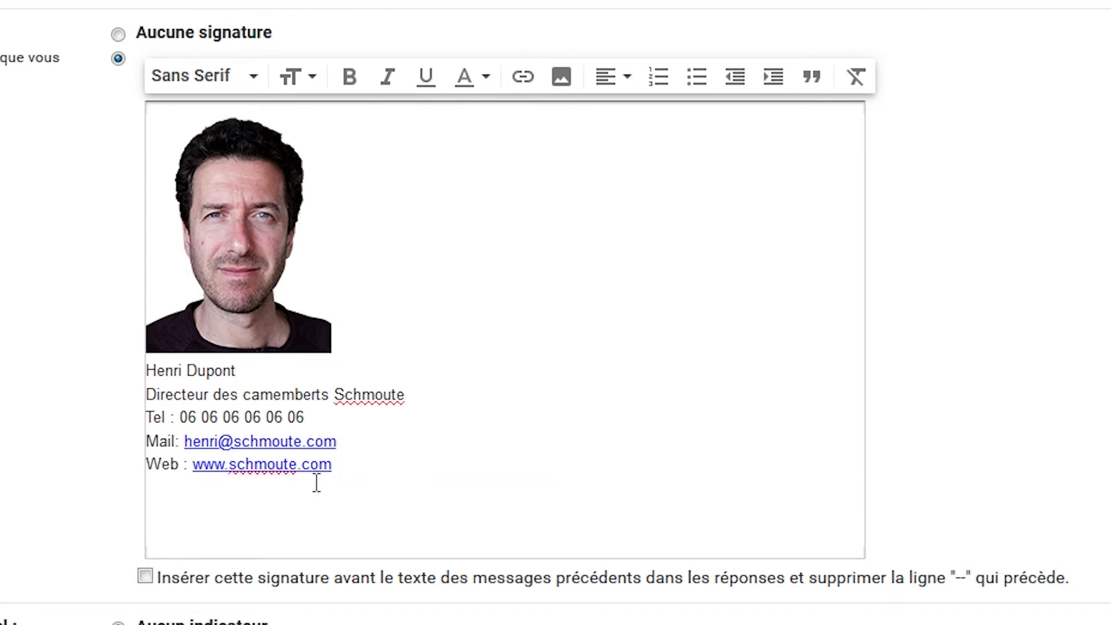
{"action": "left_click", "coordinate": [227, 509]}
Step: Make the name at the top of the signature text bold
{"action": "left_click_drag", "start_coordinate": [249, 382], "coordinate": [146, 382]}
{"action": "left_click", "coordinate": [349, 77]}
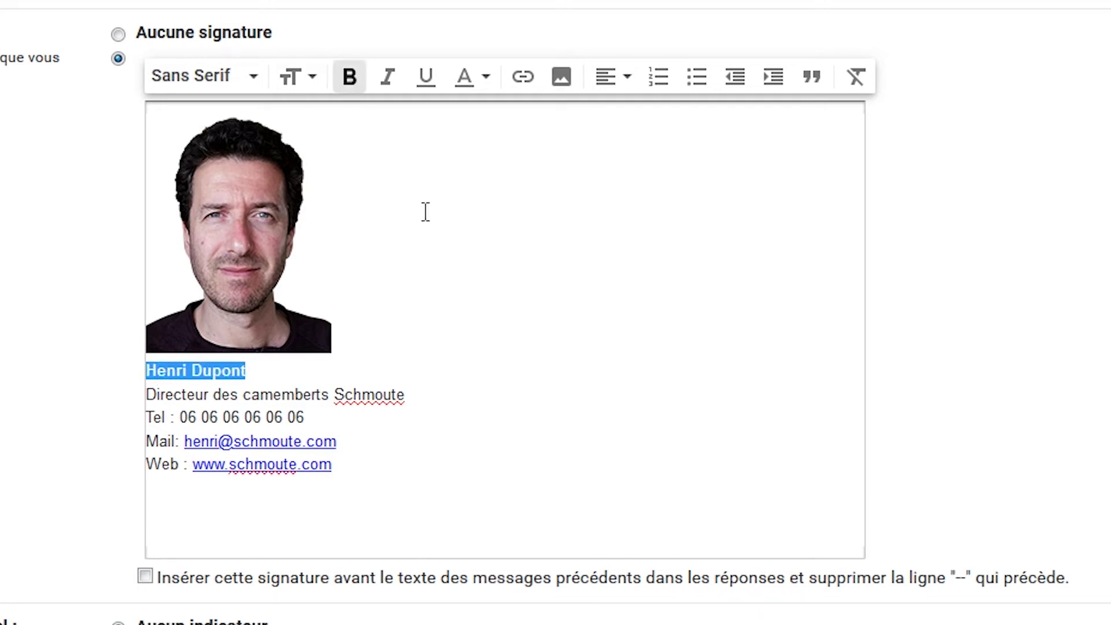
{"action": "left_click", "coordinate": [491, 466]}
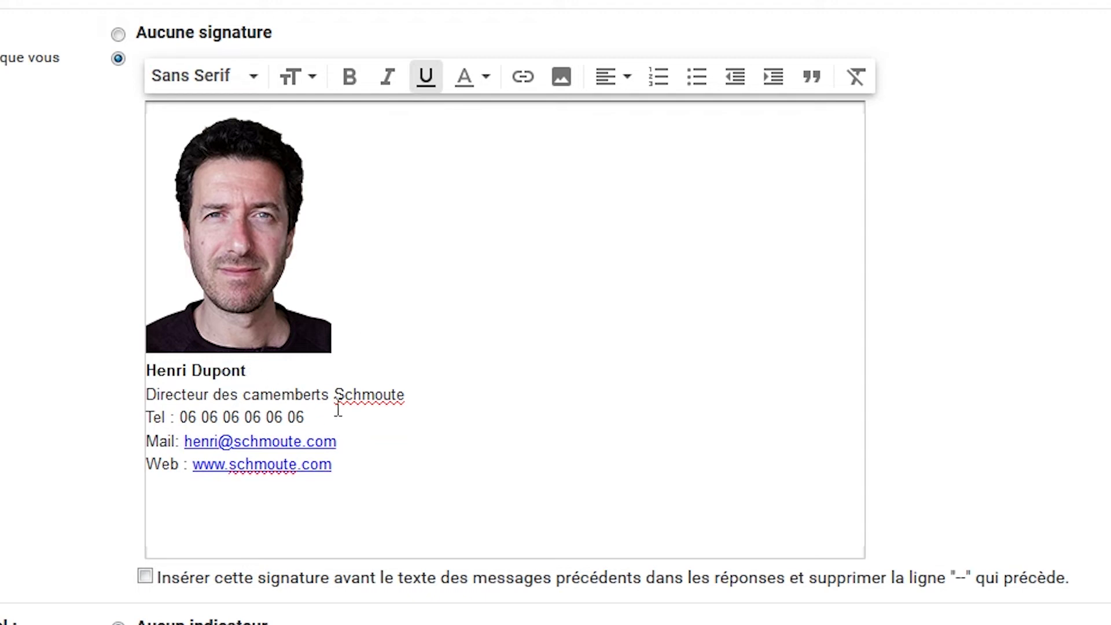
{"action": "left_click", "coordinate": [484, 82]}
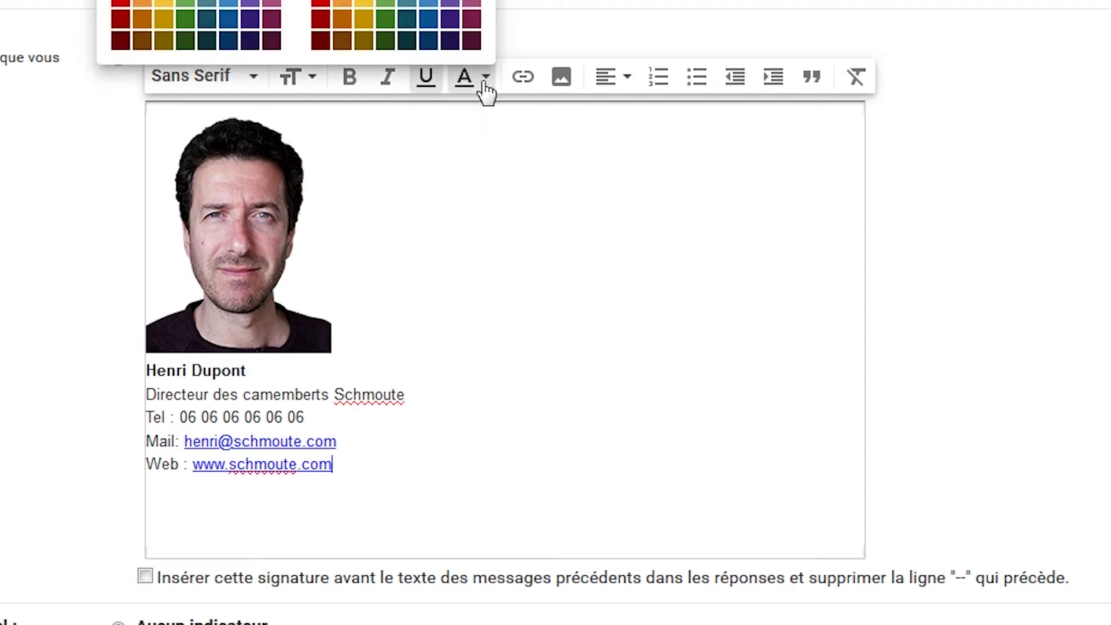
{"action": "left_click", "coordinate": [264, 415]}
Step: Colour the name red, after briefly trying dark purple
{"action": "left_click_drag", "start_coordinate": [225, 379], "coordinate": [142, 376]}
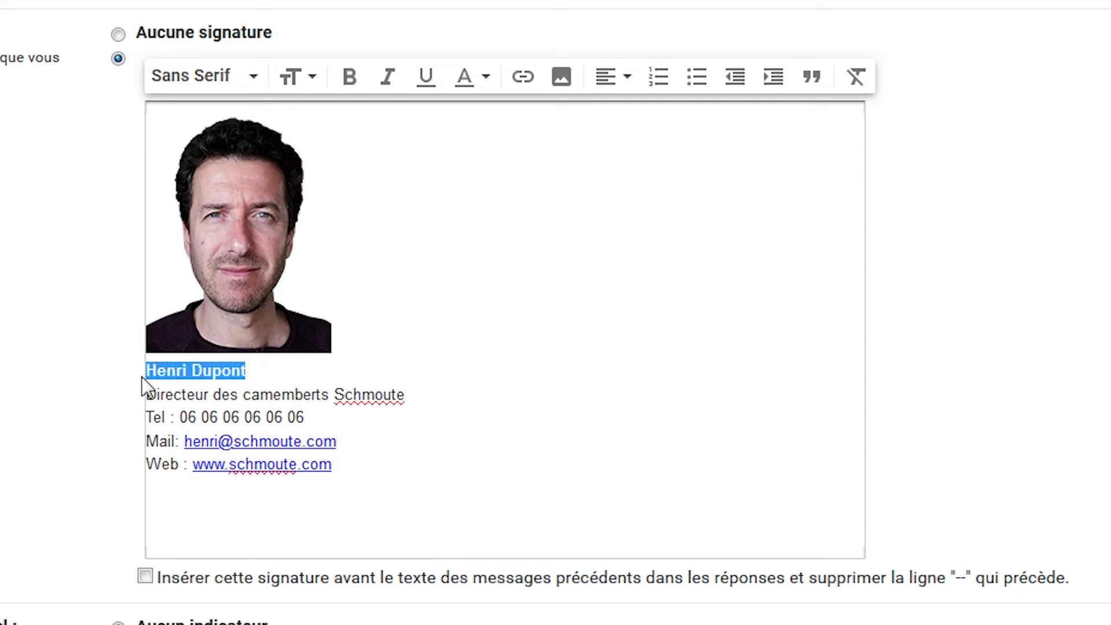
{"action": "left_click", "coordinate": [484, 81]}
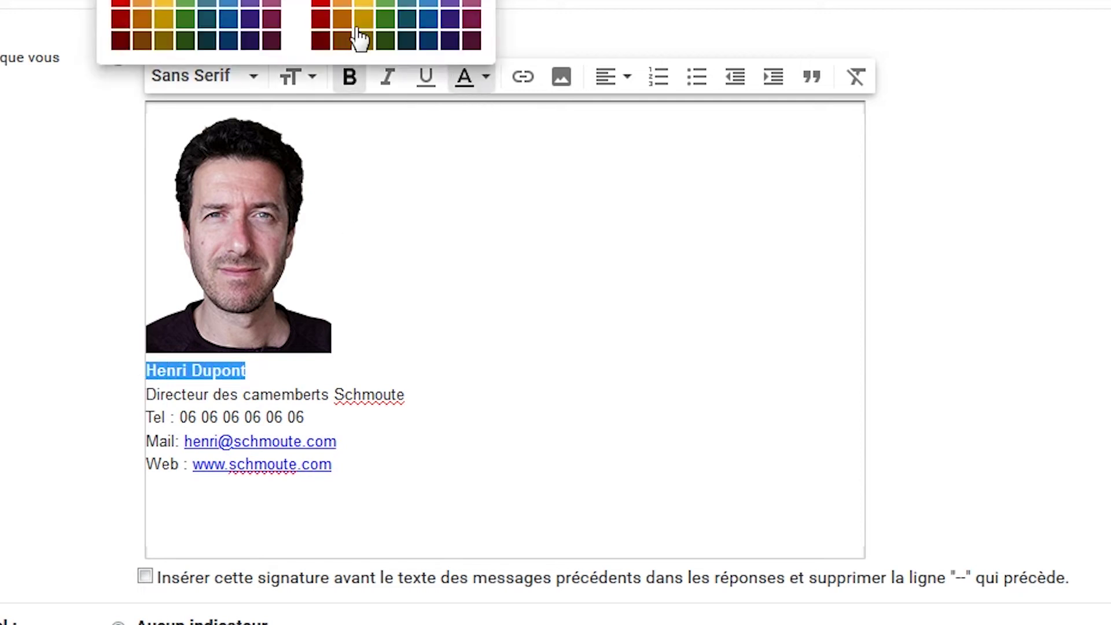
{"action": "left_click", "coordinate": [451, 23]}
{"action": "left_click", "coordinate": [467, 341]}
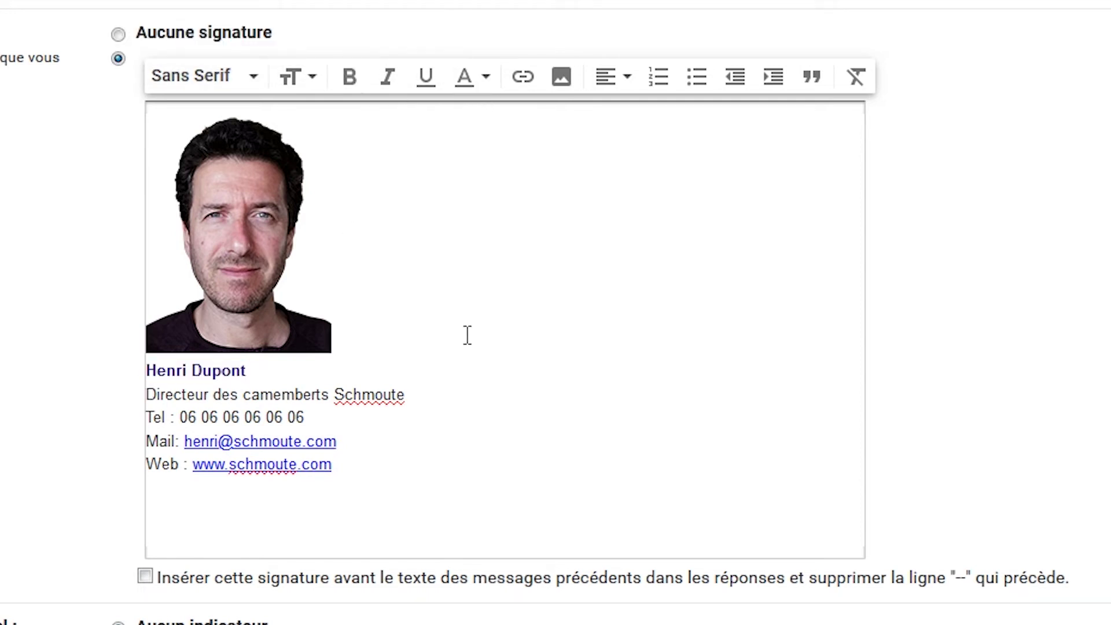
{"action": "left_click_drag", "start_coordinate": [246, 370], "coordinate": [146, 371]}
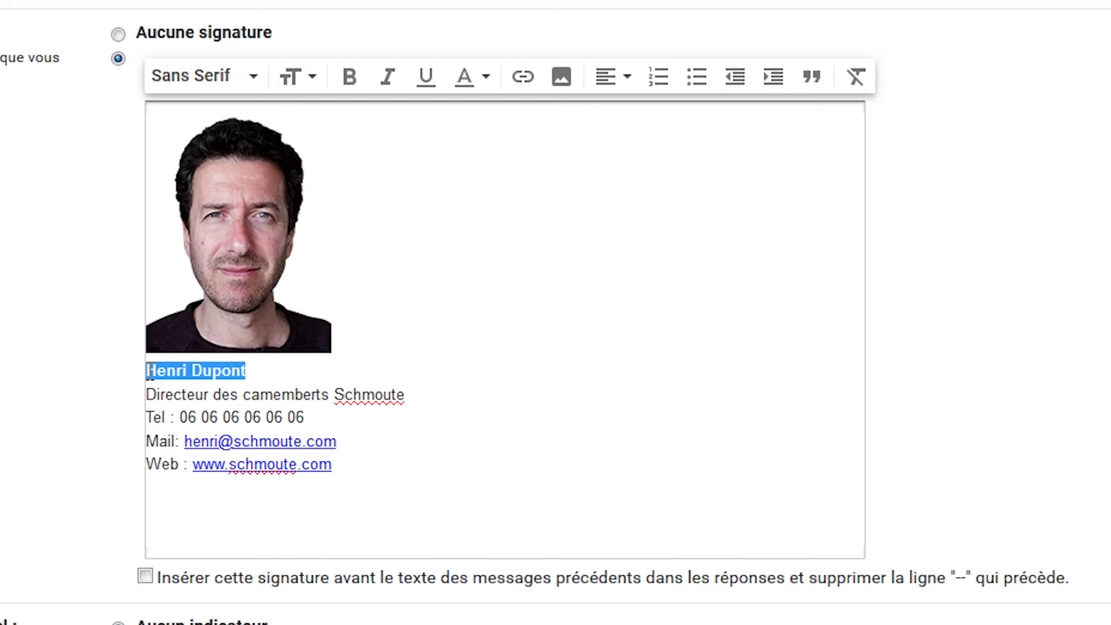
{"action": "left_click", "coordinate": [474, 81]}
{"action": "left_click", "coordinate": [326, 13]}
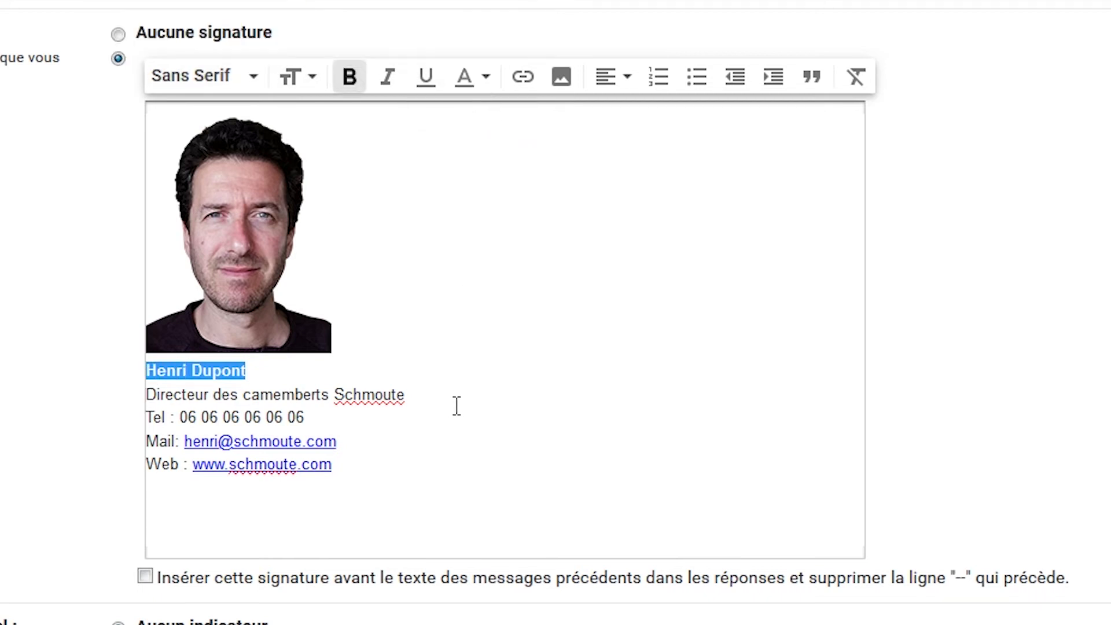
{"action": "left_click", "coordinate": [504, 397]}
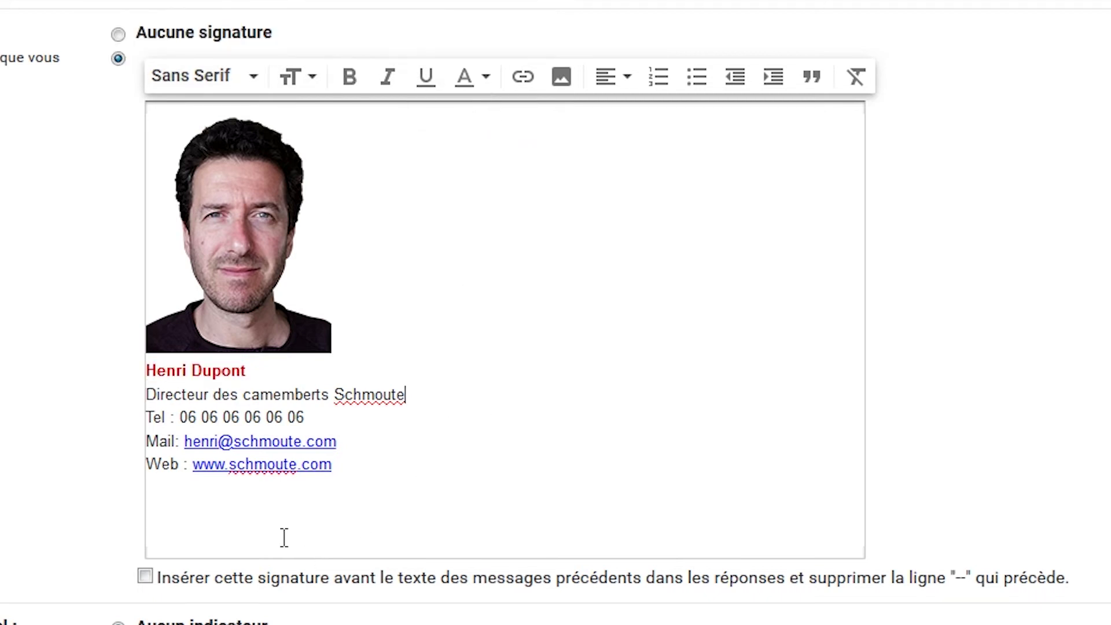
Step: Add a 'Twitter : twitter.com/schmoute' line and link the twitter.com/schmoute address
{"action": "left_click", "coordinate": [201, 486]}
{"action": "type", "text": "Twitter : twitter.com/schmoute"}
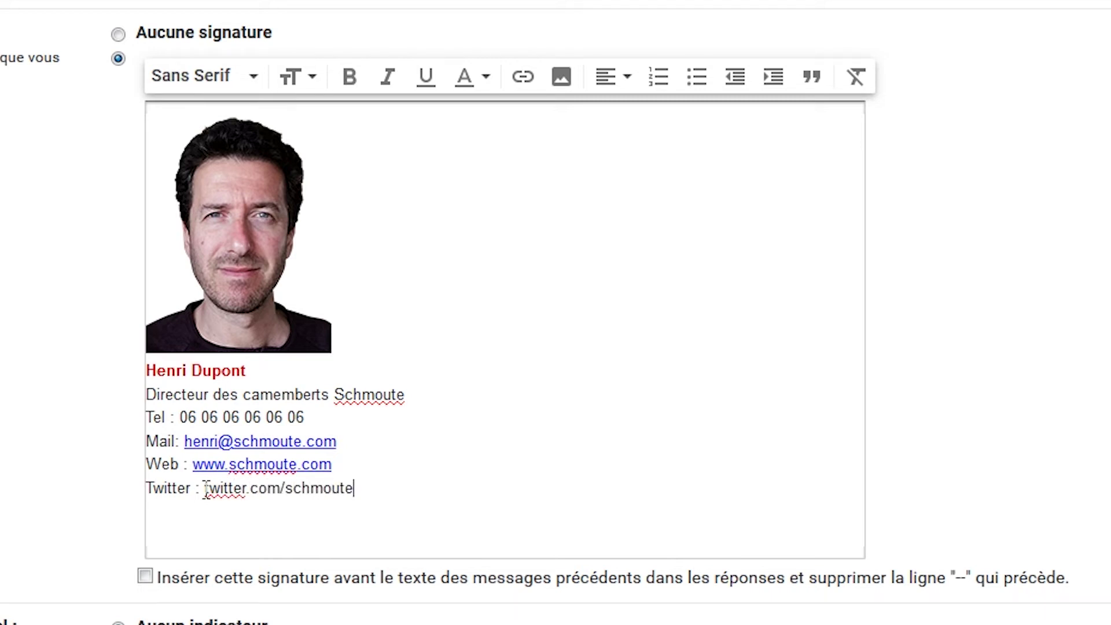
{"action": "left_click", "coordinate": [206, 489], "text": "shift"}
{"action": "left_click", "coordinate": [209, 496]}
{"action": "left_click_drag", "start_coordinate": [206, 491], "coordinate": [362, 487]}
{"action": "left_click", "coordinate": [523, 78]}
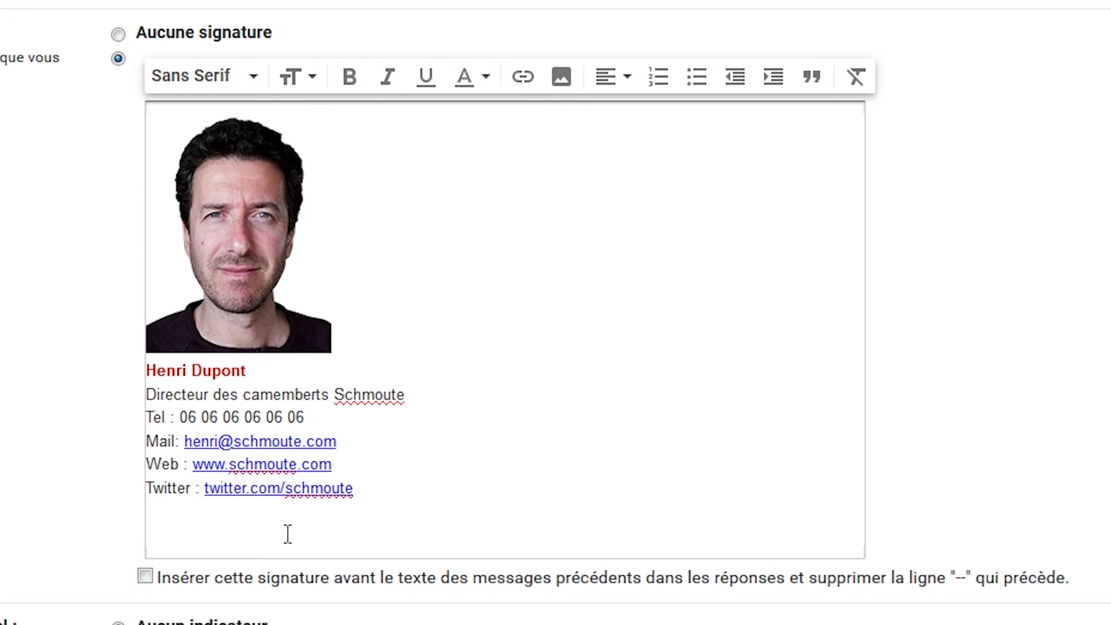
{"action": "left_click", "coordinate": [342, 537]}
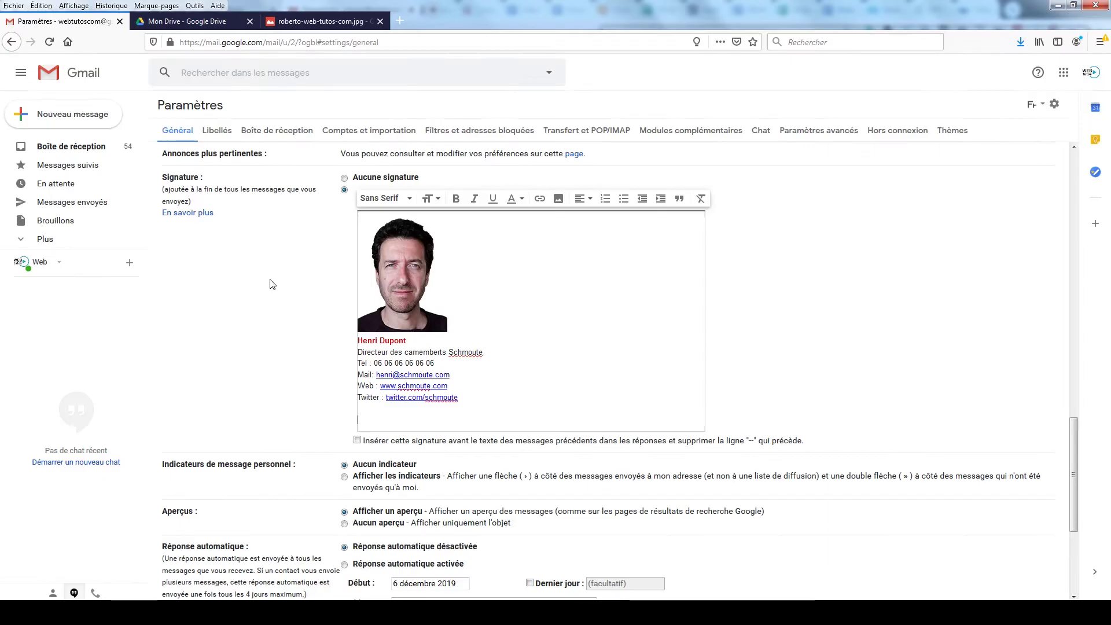
Step: Save the signature settings and start a new message
{"action": "scroll", "coordinate": [768, 453], "scroll_direction": "down", "scroll_amount": 4}
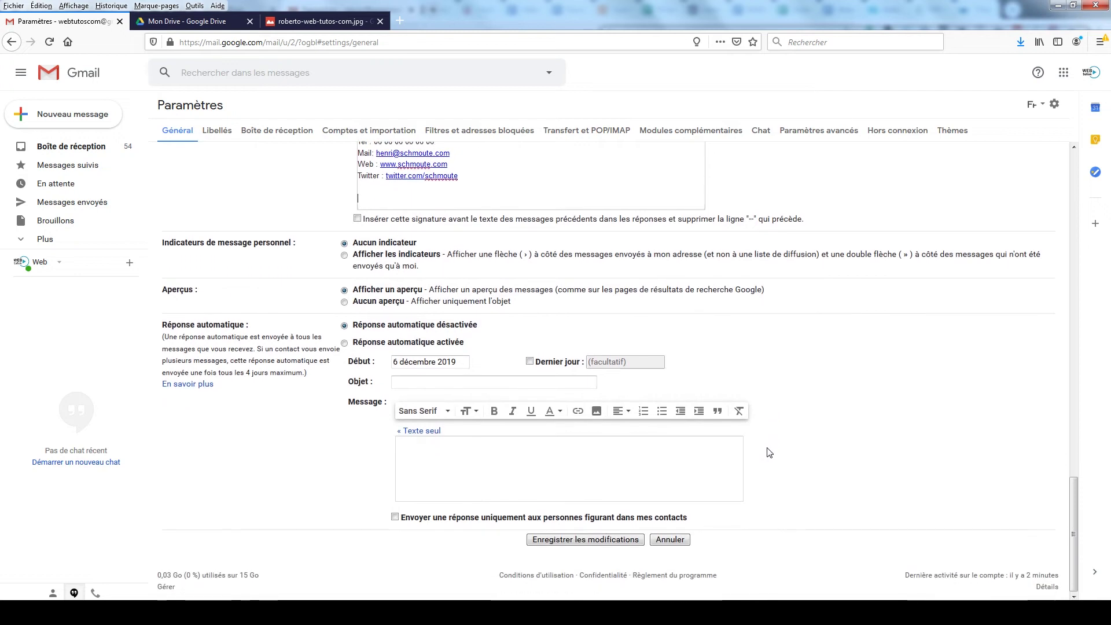
{"action": "left_click", "coordinate": [582, 542]}
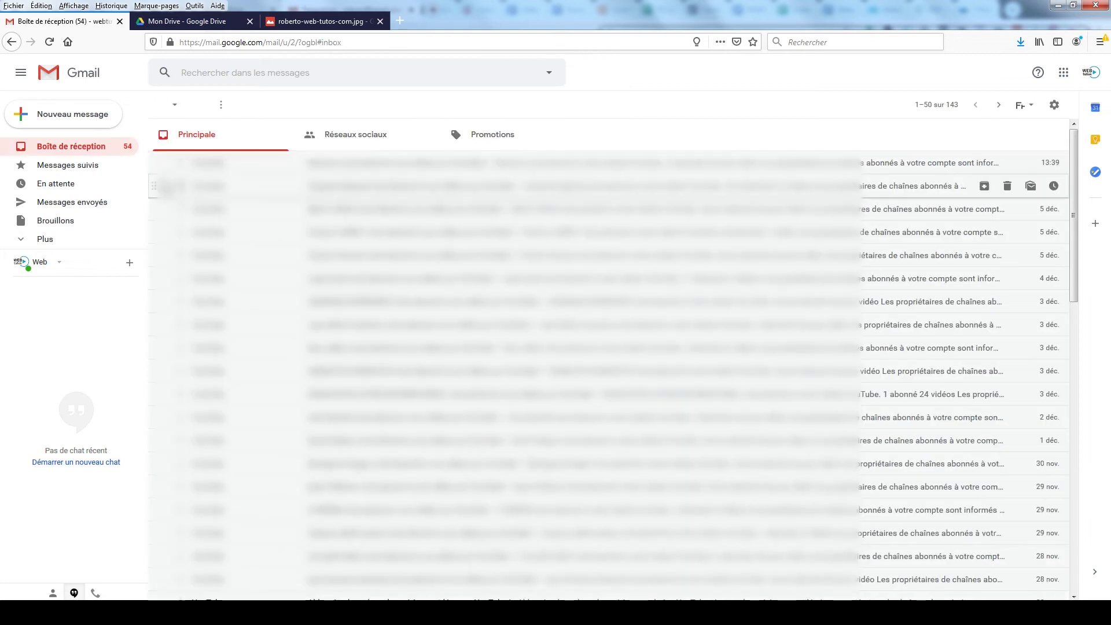
{"action": "left_click", "coordinate": [69, 115]}
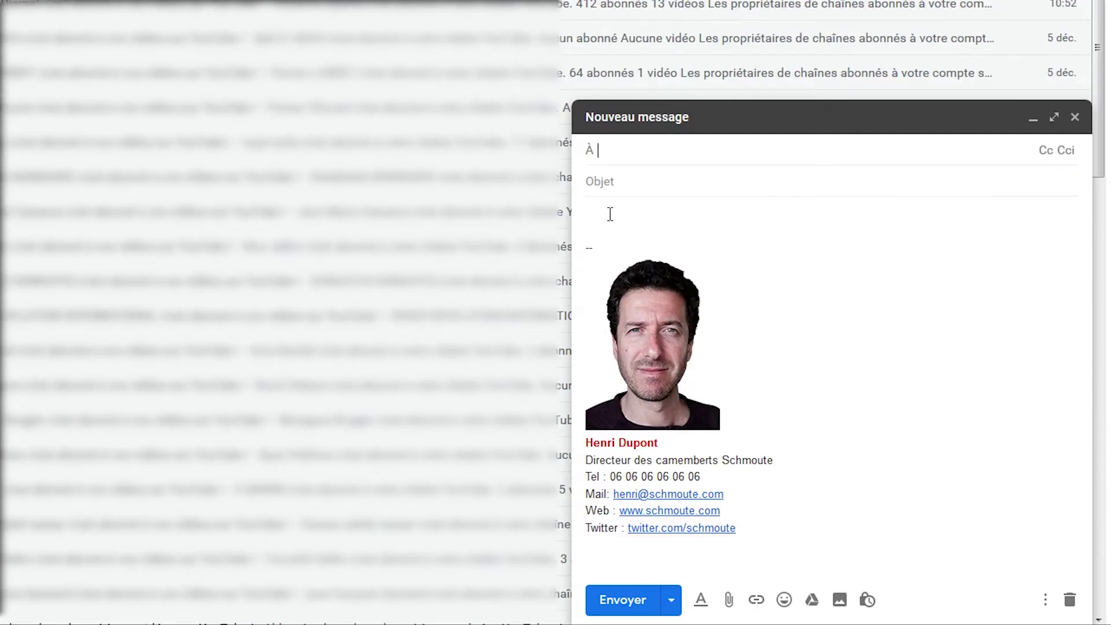
Step: Type three placeholder test lines and the Smart Compose closing 'Merci et à bientôt,' in the body
{"action": "left_click", "coordinate": [605, 212]}
{"action": "type", "text": "qdqsdqsdqsdqsdq"}
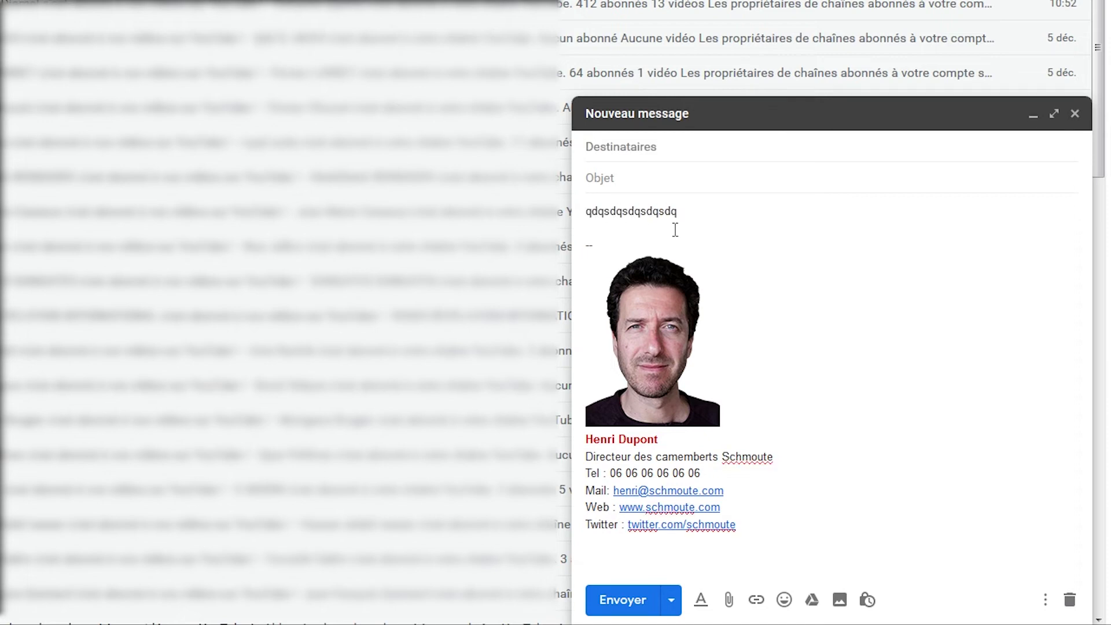
{"action": "key", "text": "Return"}
{"action": "type", "text": "sdqsdssq"}
{"action": "key", "text": "Return"}
{"action": "key", "text": "Return"}
{"action": "type", "text": "qsdqsdqsdsq"}
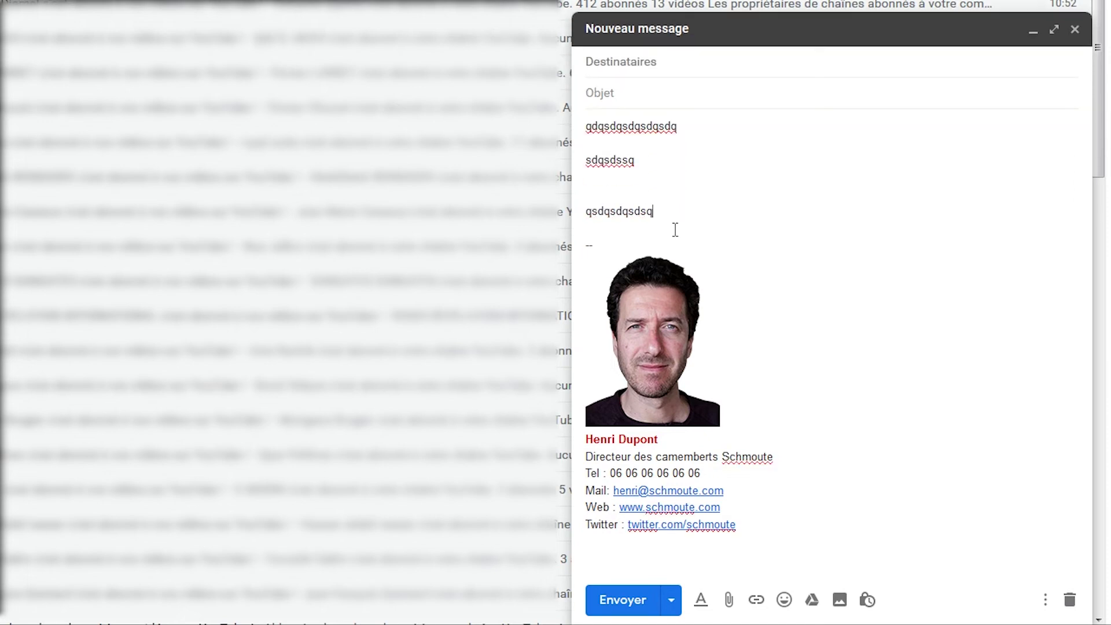
{"action": "key", "text": "Return"}
{"action": "key", "text": "Return"}
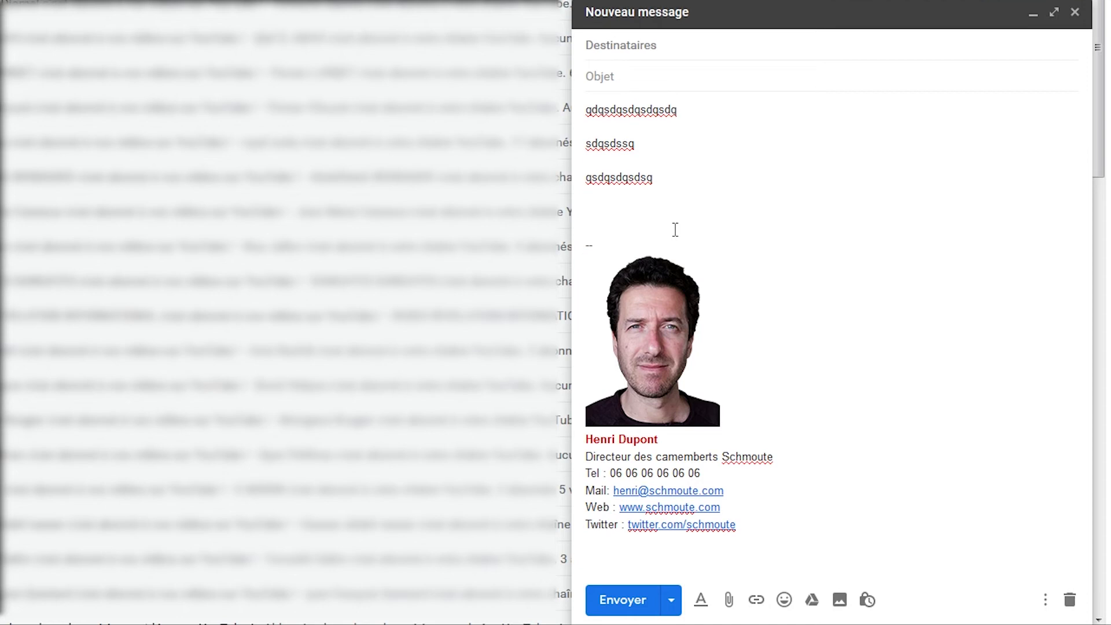
{"action": "type", "text": "Merci et à bientôt"}
{"action": "key", "text": "Tab"}
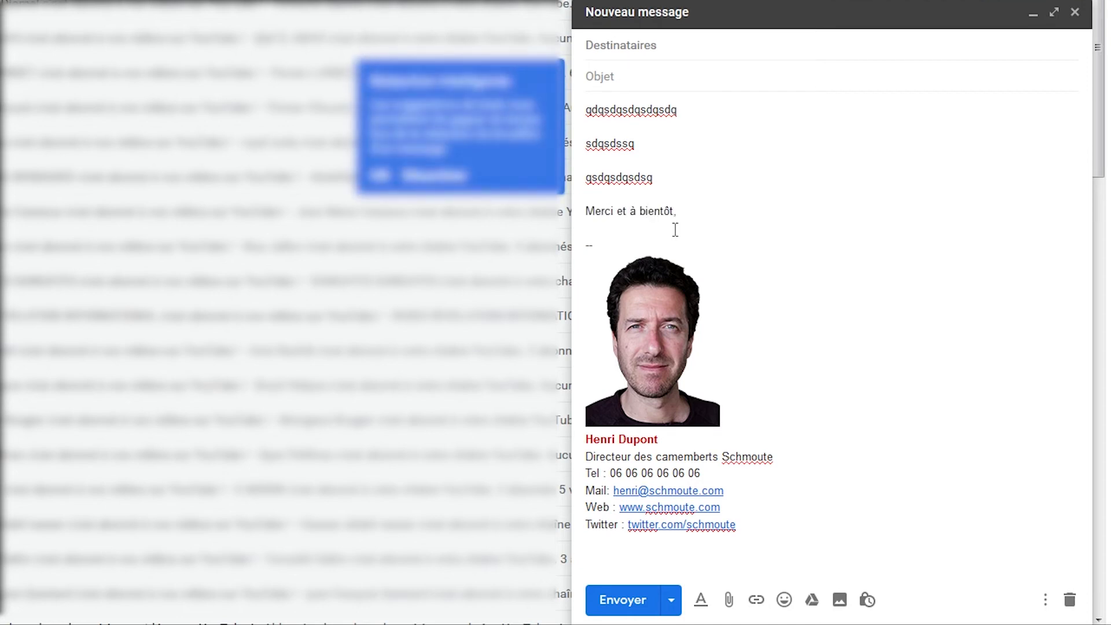
{"action": "key", "text": "Return"}
{"action": "key", "text": "Return"}
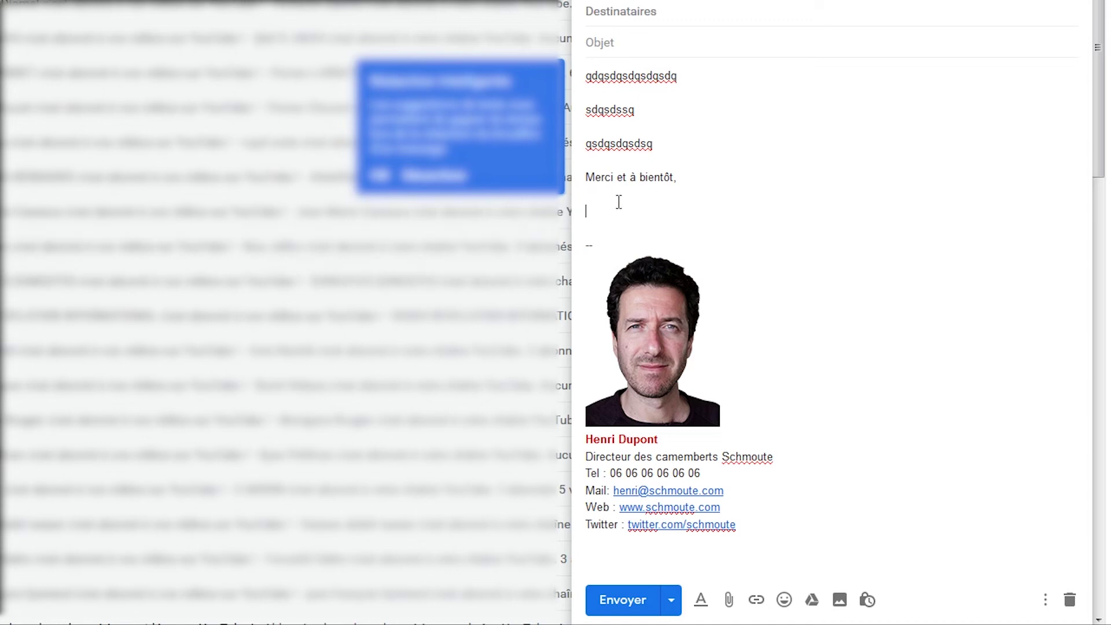
Step: Replace the typed name with 'Découvrez nos tous derniers camemberts' below the Twitter link and select it
{"action": "type", "text": "Henri"}
{"action": "double_click", "coordinate": [632, 212]}
{"action": "key", "text": "BackSpace"}
{"action": "key", "text": "BackSpace"}
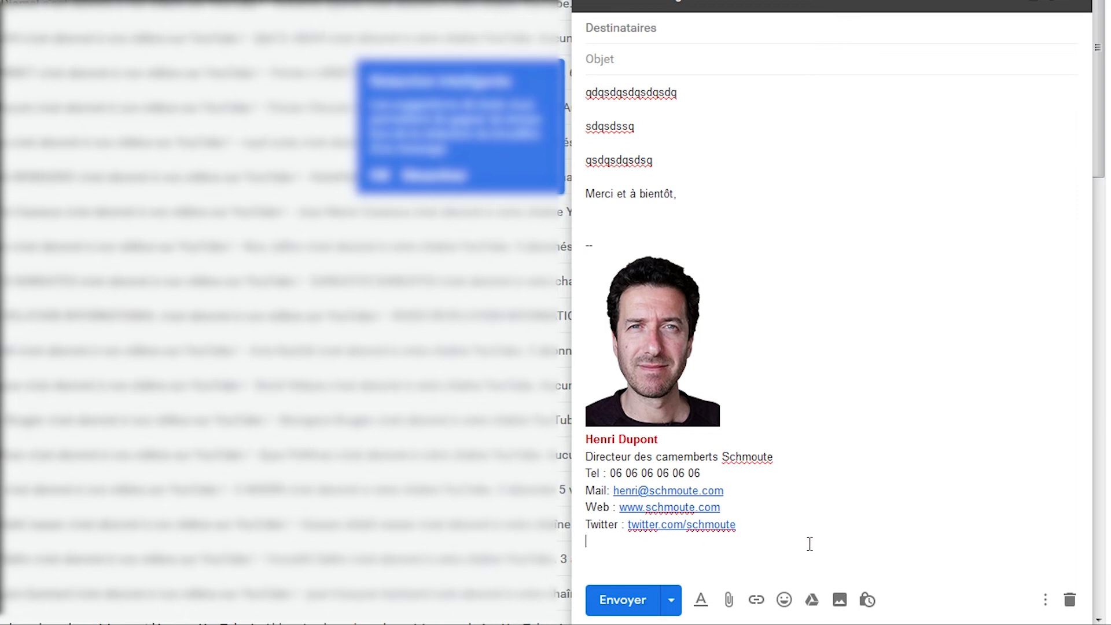
{"action": "type", "text": "écouvrez nos tous de"}
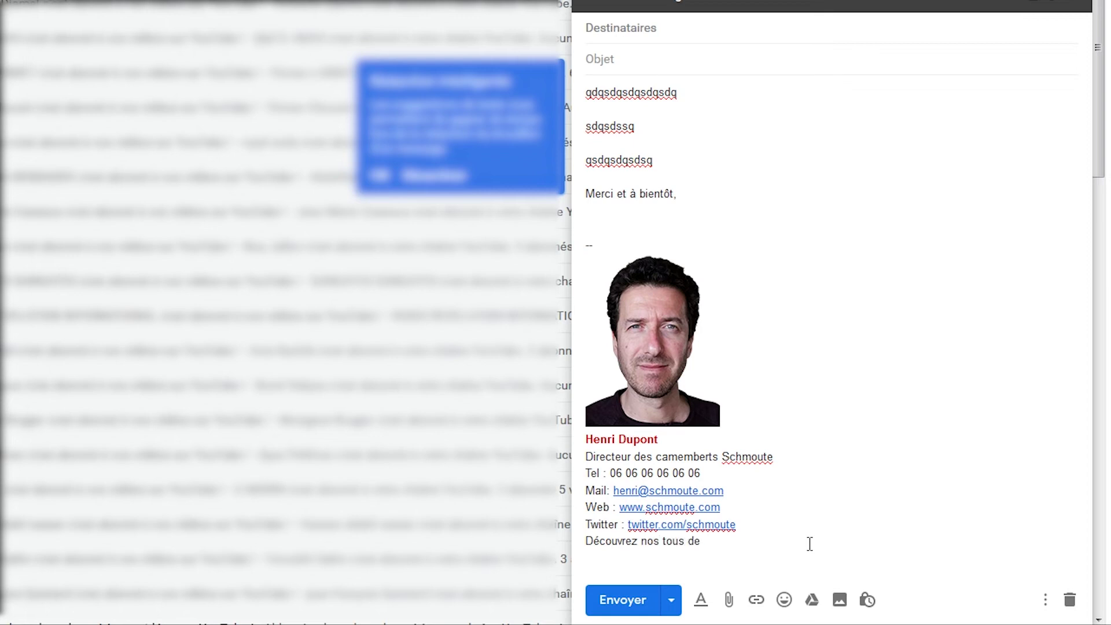
{"action": "type", "text": "rniers camamberts"}
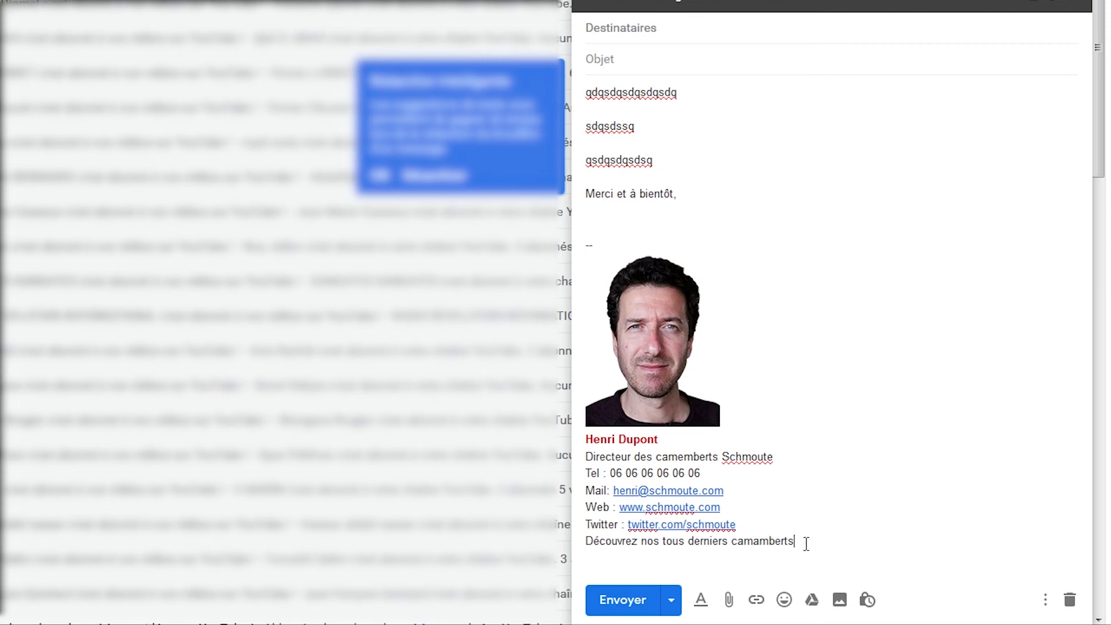
{"action": "left_click_drag", "start_coordinate": [810, 541], "coordinate": [581, 546]}
Step: Cut the 'Découvrez nos tous derniers camemberts' line out of the draft
{"action": "left_click", "coordinate": [933, 2]}
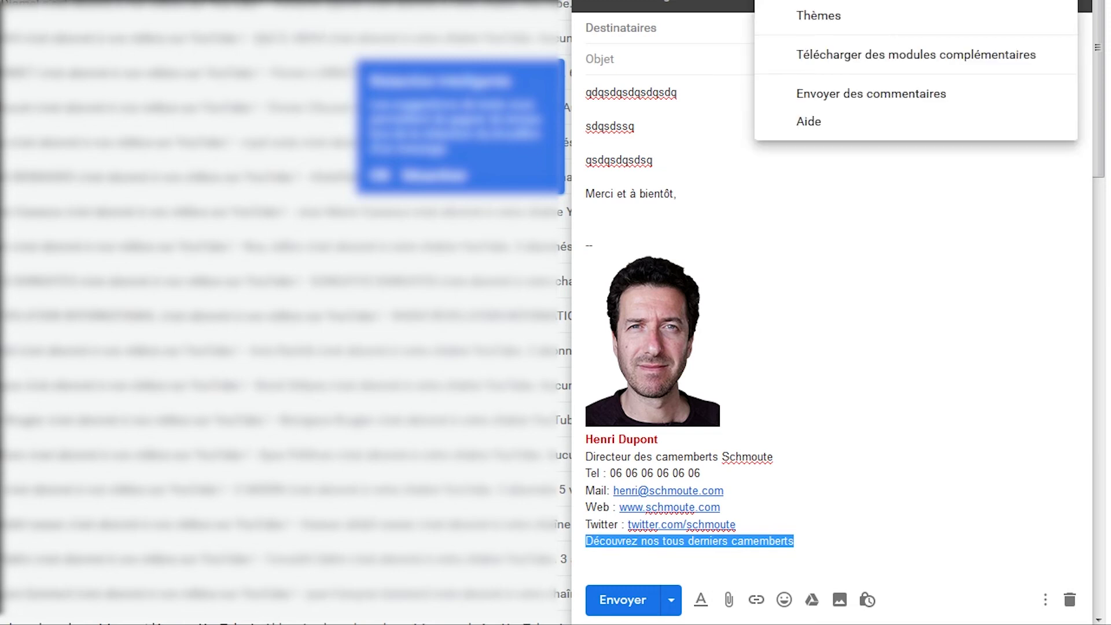
{"action": "left_click", "coordinate": [673, 560]}
{"action": "left_click_drag", "start_coordinate": [797, 542], "coordinate": [583, 544]}
{"action": "key", "text": "ctrl+x"}
Step: Paste the line into the Settings signature editor below the Twitter link
{"action": "left_click", "coordinate": [1055, 105]}
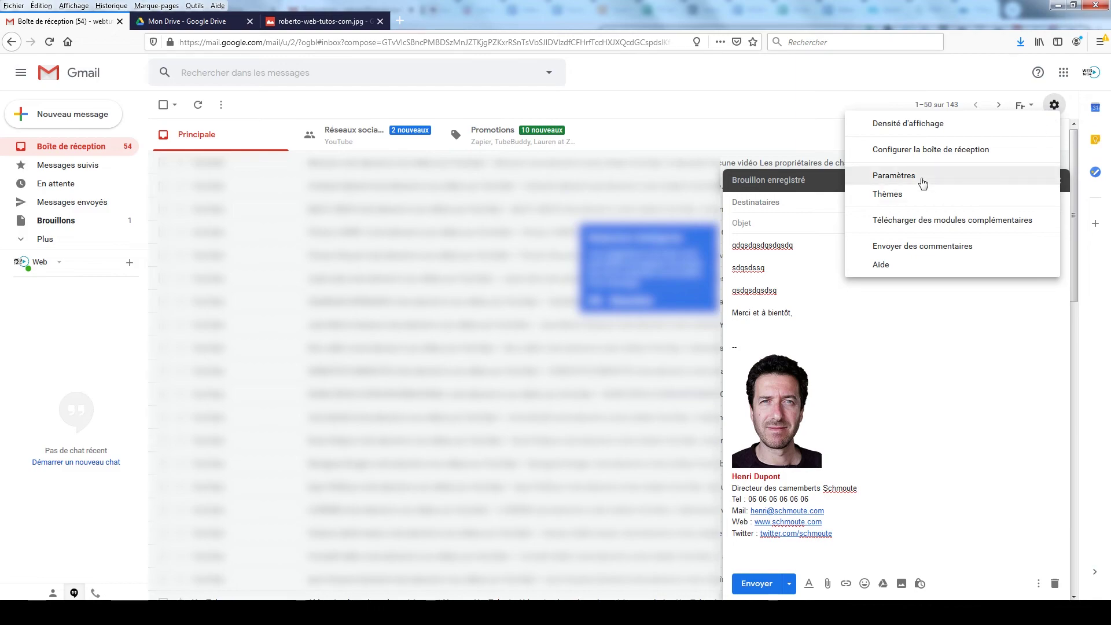
{"action": "left_click", "coordinate": [923, 183]}
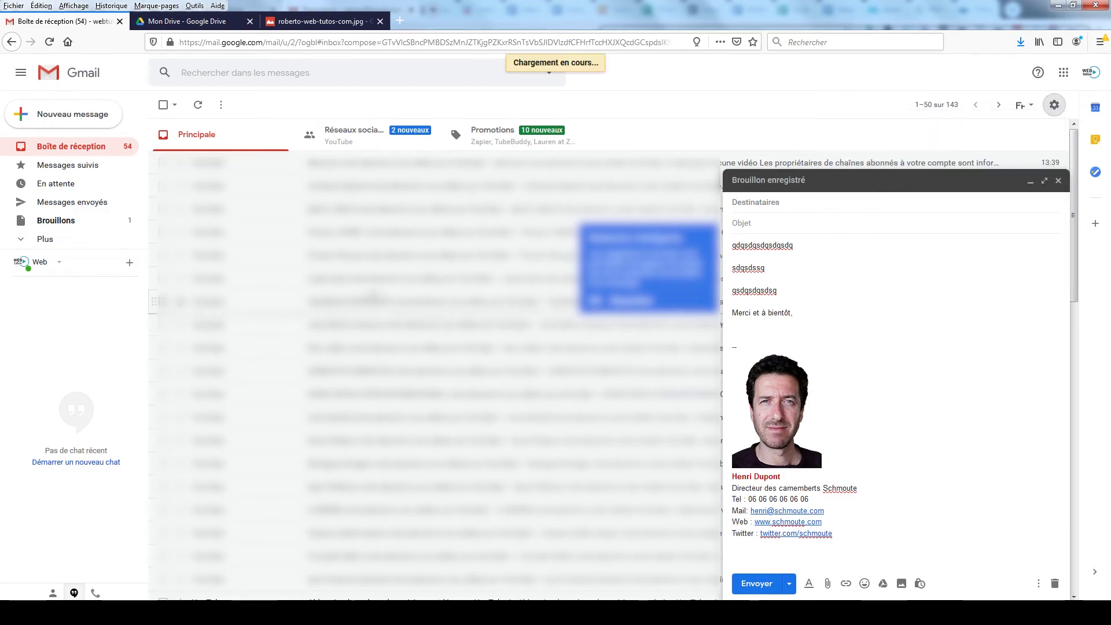
{"action": "scroll", "coordinate": [421, 354], "scroll_direction": "down", "scroll_amount": 15}
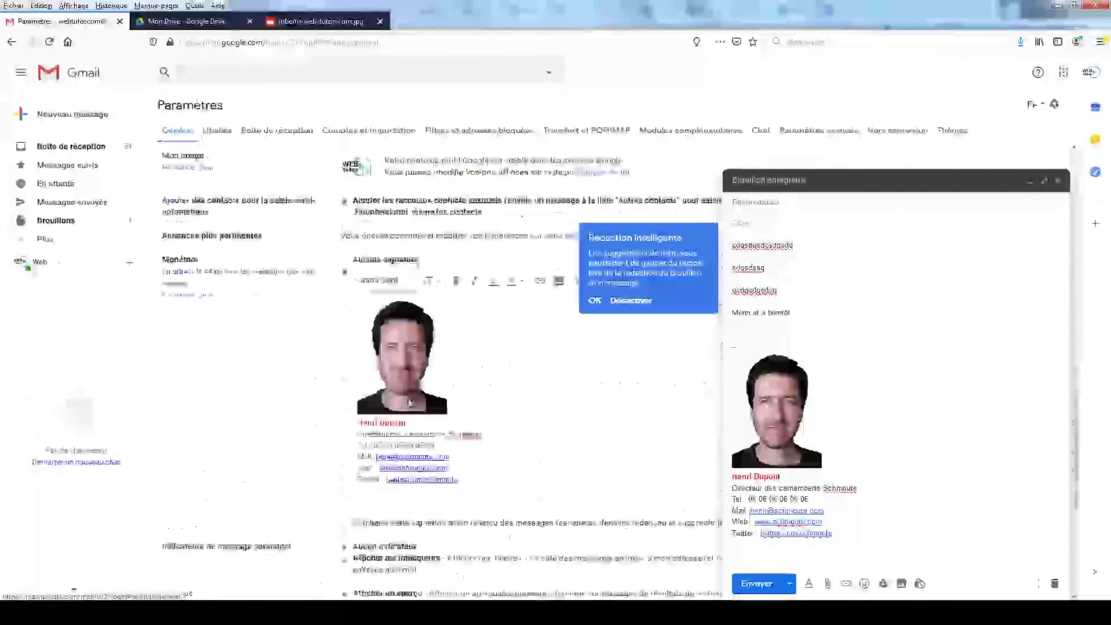
{"action": "left_click", "coordinate": [367, 331]}
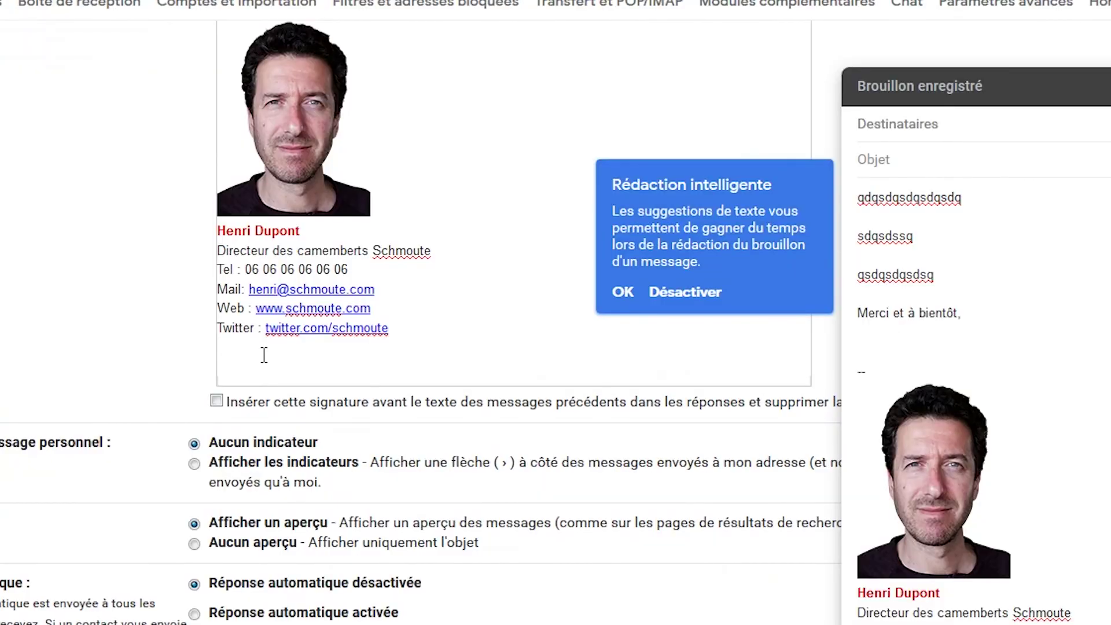
{"action": "key", "text": "ctrl+v"}
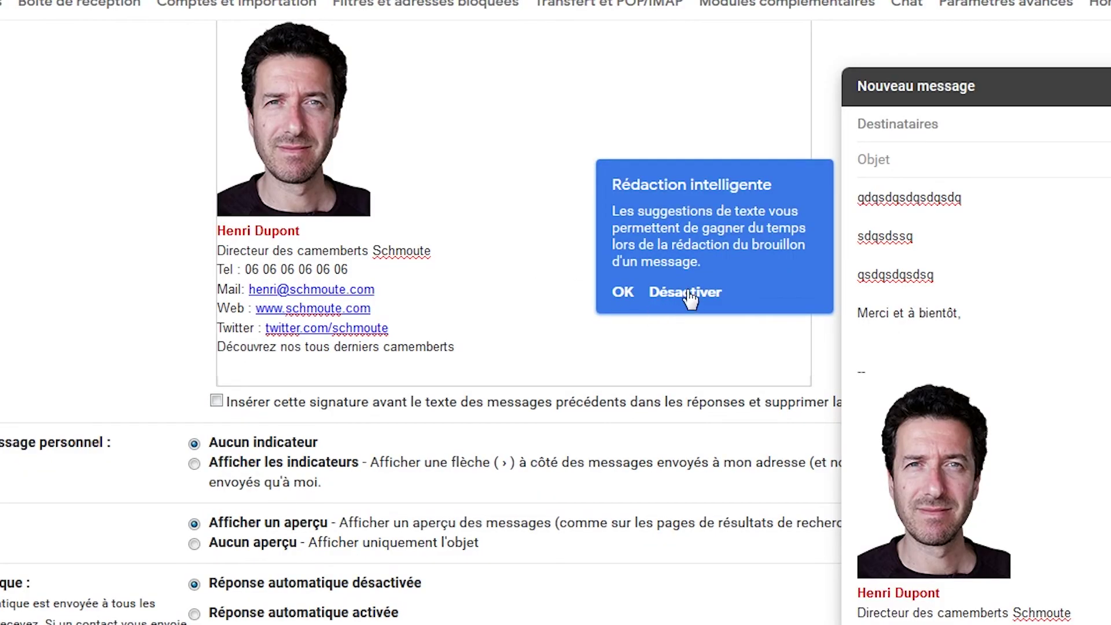
{"action": "left_click", "coordinate": [623, 292]}
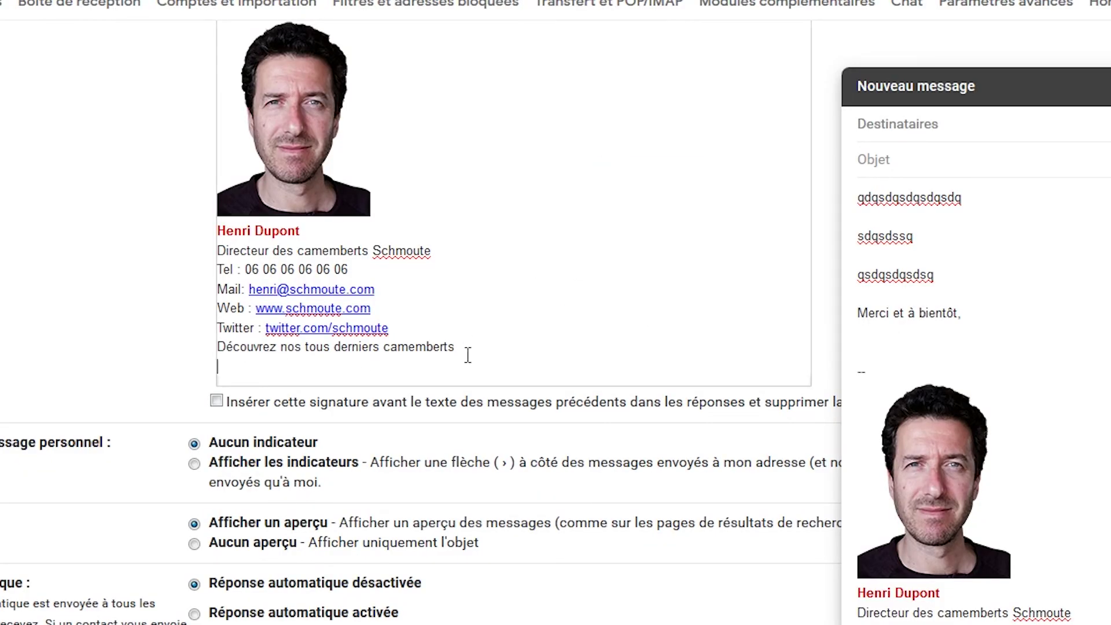
{"action": "mouse_move", "coordinate": [456, 347]}
{"action": "left_mouse_down"}
{"action": "mouse_move", "coordinate": [238, 355]}
{"action": "mouse_move", "coordinate": [251, 356]}
{"action": "left_mouse_up"}
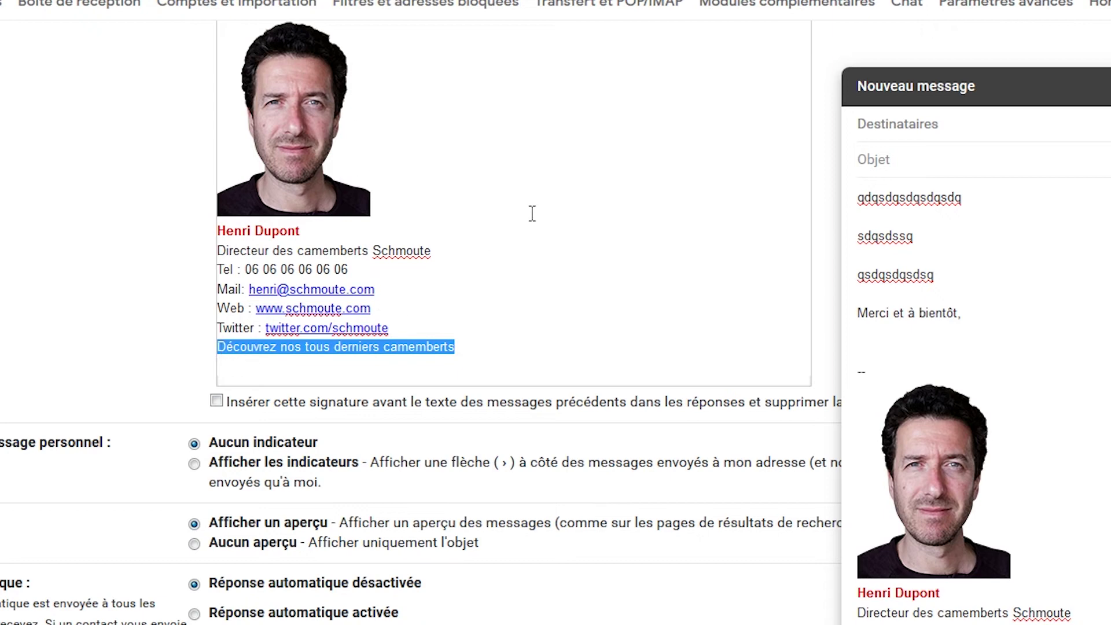
{"action": "scroll", "coordinate": [531, 216], "scroll_direction": "up", "scroll_amount": 4}
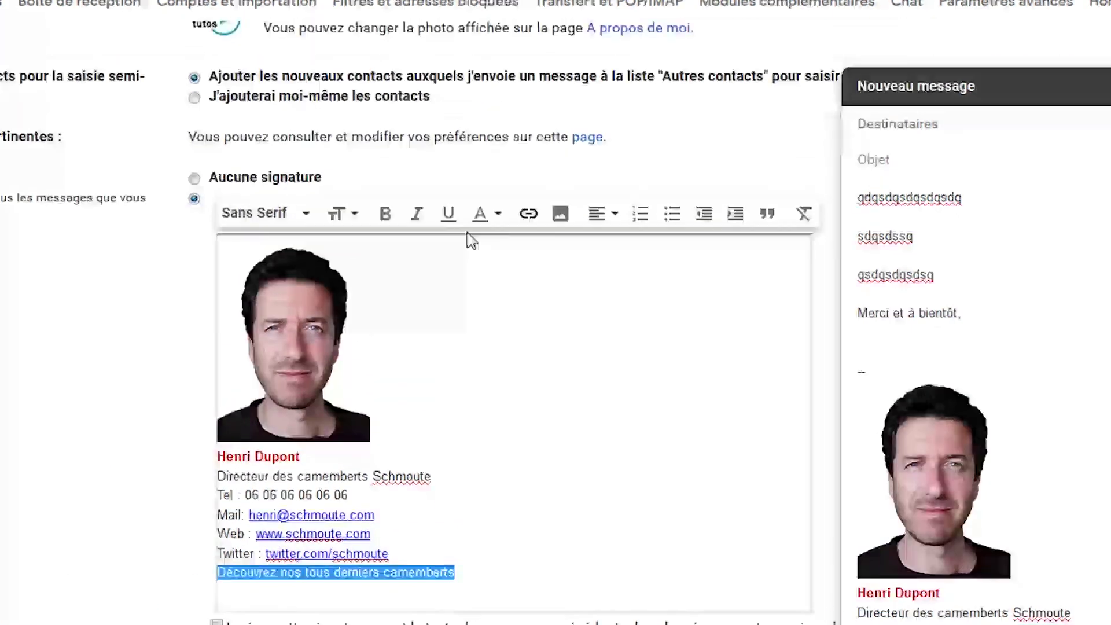
{"action": "left_click", "coordinate": [529, 216]}
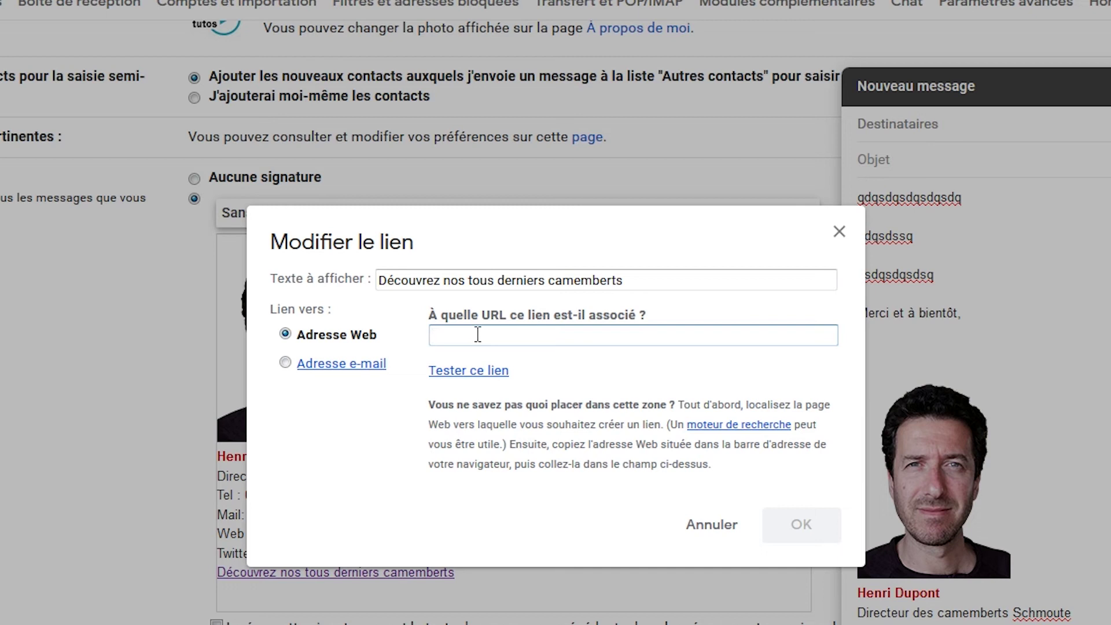
{"action": "type", "text": "https://www"}
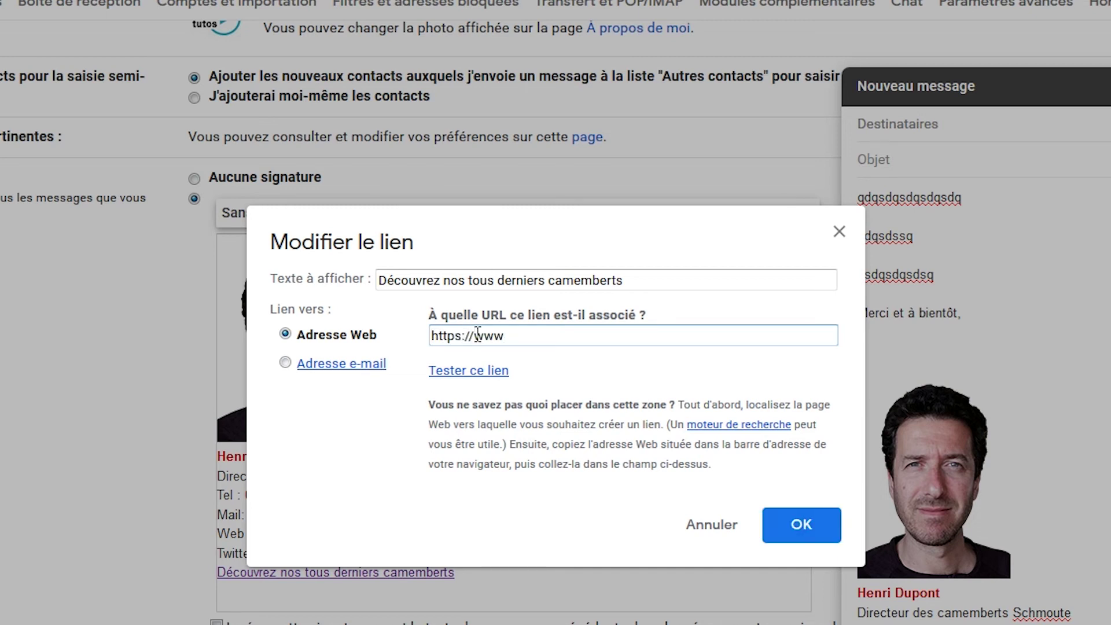
{"action": "type", "text": "chmoute"}
{"action": "key", "text": "BackSpace"}
{"action": "key", "text": "BackSpace"}
{"action": "key", "text": "BackSpace"}
{"action": "key", "text": "BackSpace"}
{"action": "key", "text": "BackSpace"}
{"action": "type", "text": "moute.com/"}
{"action": "type", "text": "nouveau"}
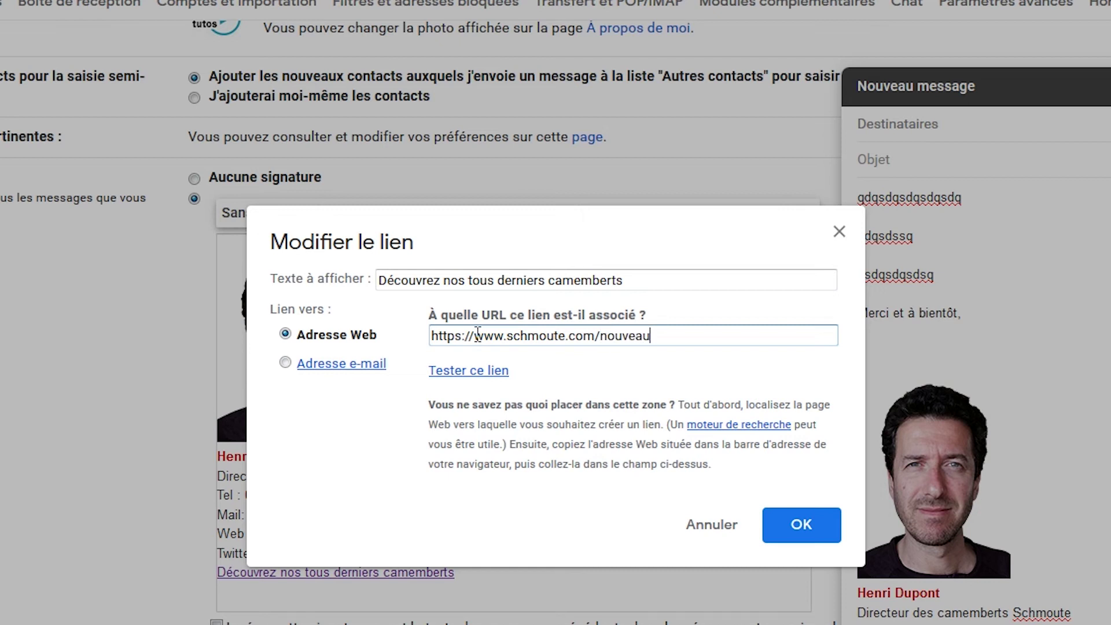
{"action": "type", "text": "x-camemberts"}
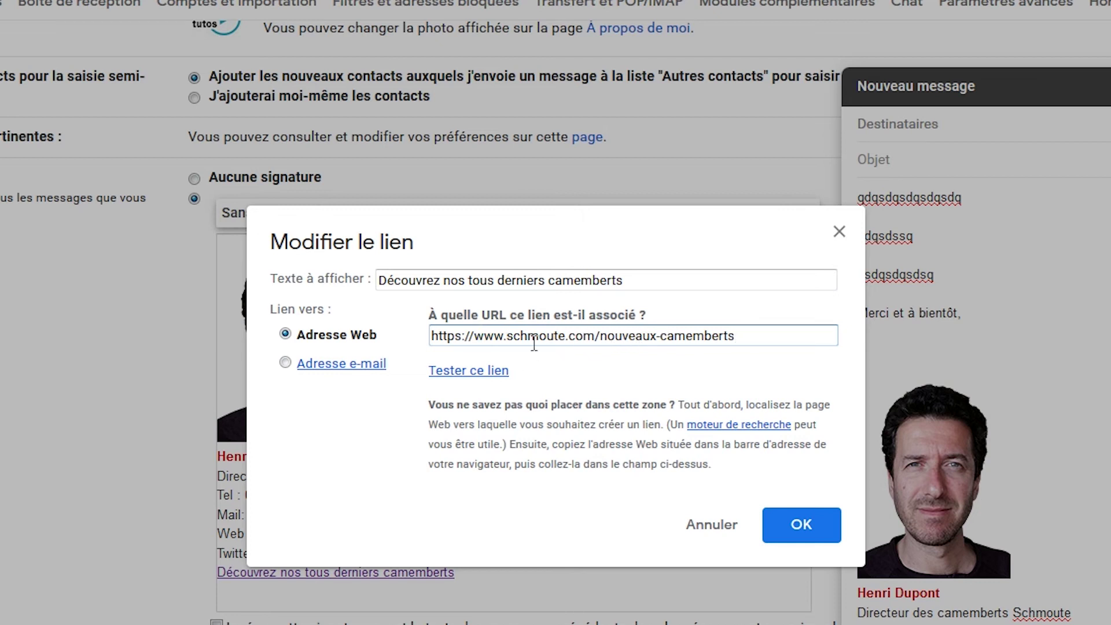
{"action": "key", "text": "ctrl+a"}
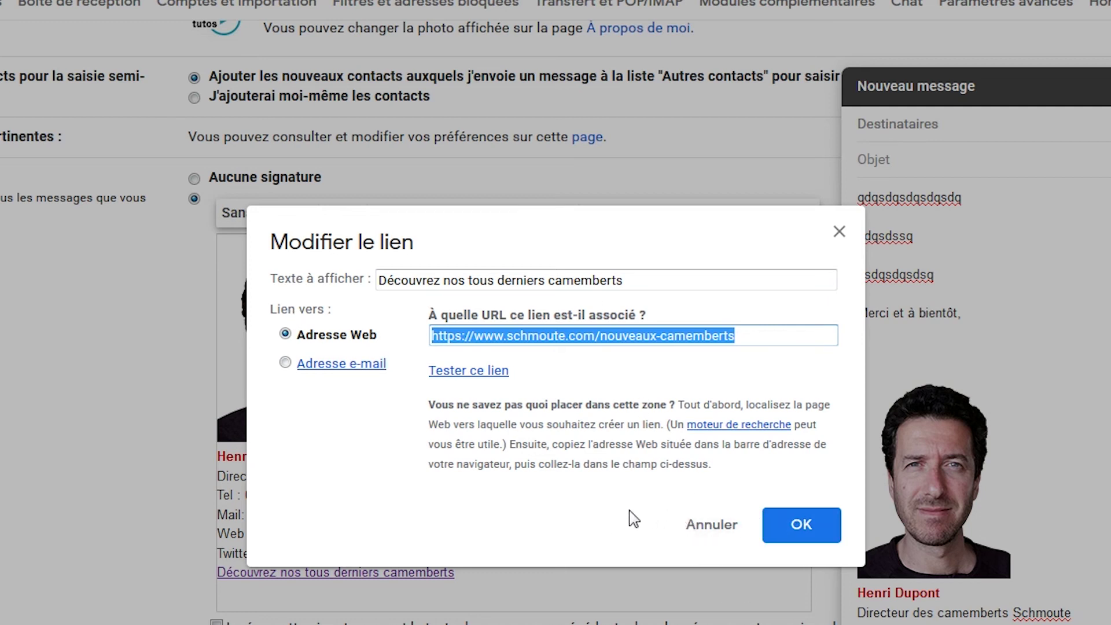
{"action": "left_click", "coordinate": [800, 524]}
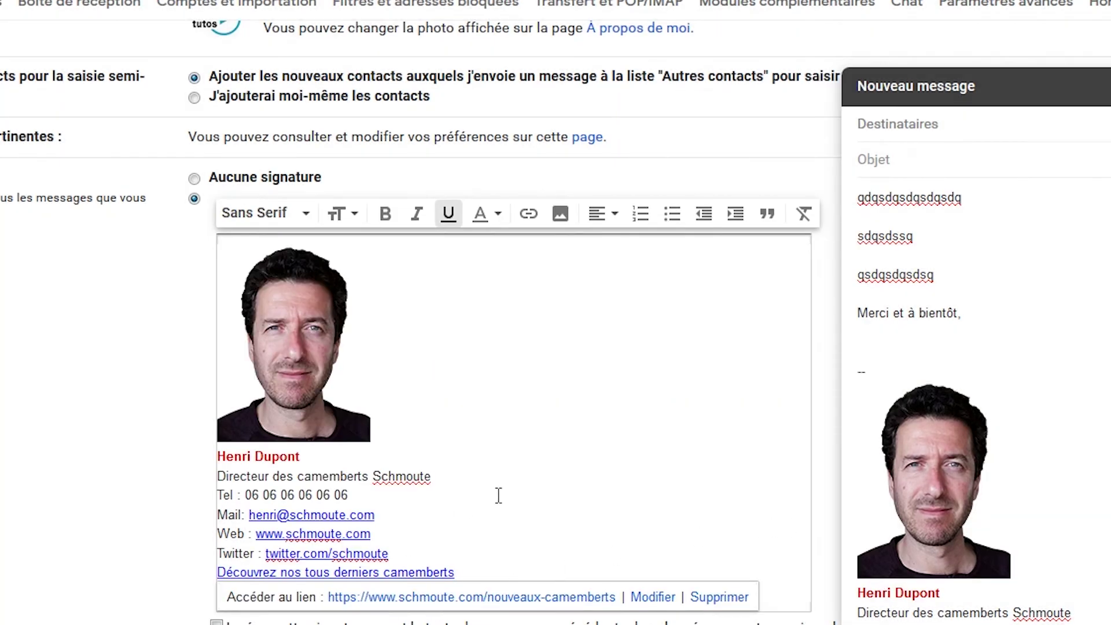
Step: Make the 'Découvrez nos tous derniers camemberts' link line bold
{"action": "left_click_drag", "start_coordinate": [461, 573], "coordinate": [221, 582]}
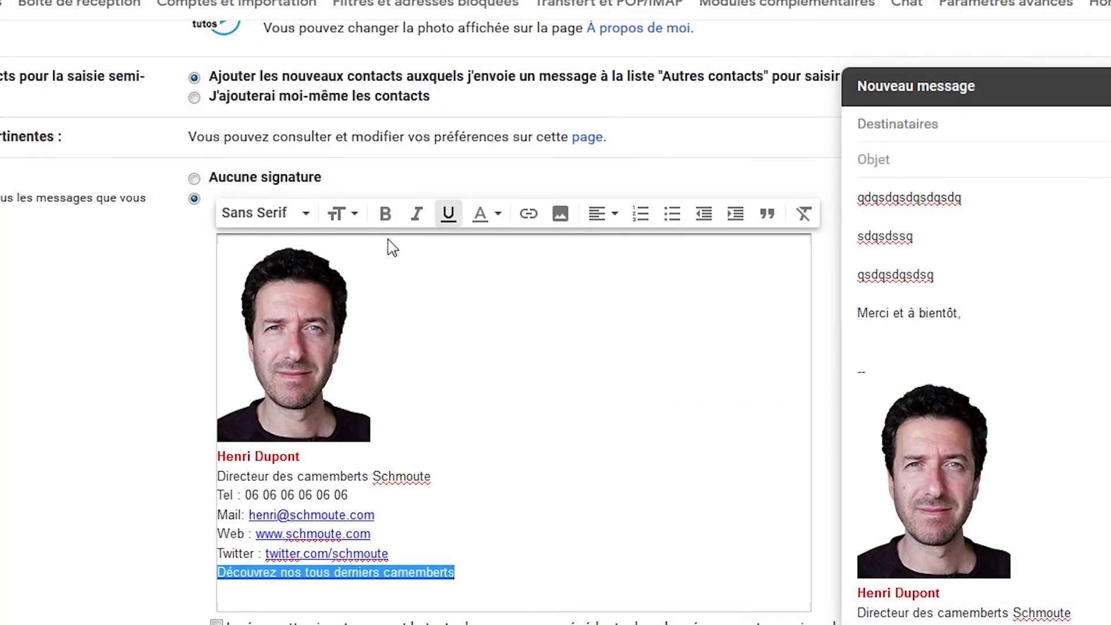
{"action": "left_click", "coordinate": [385, 213]}
{"action": "left_click", "coordinate": [519, 489]}
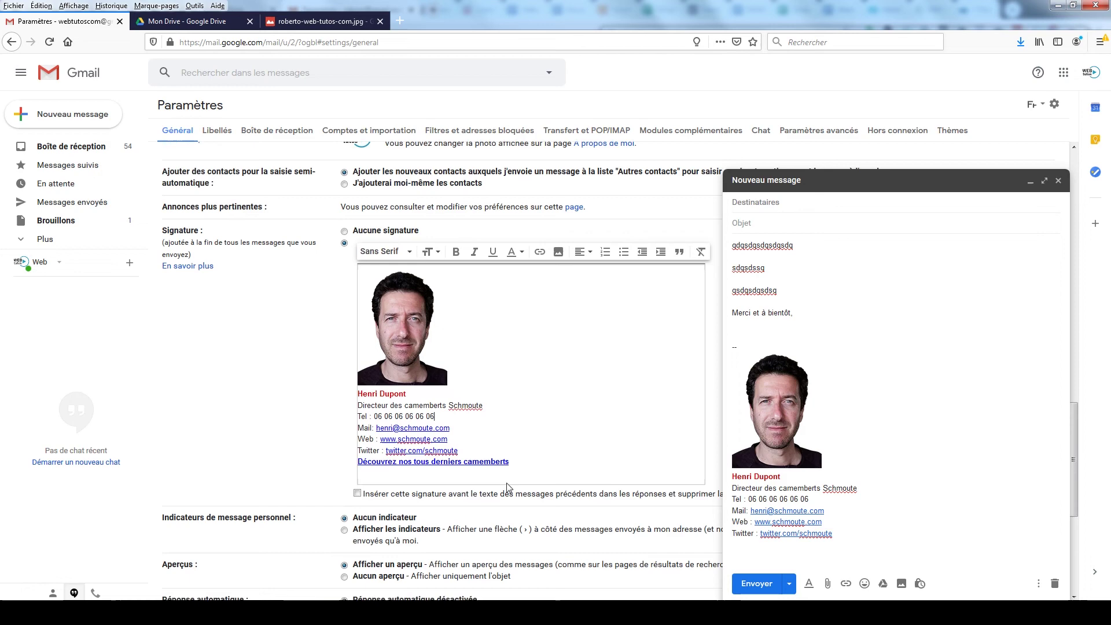
Step: Save the signature, close the old draft, and add 'nos' to the link text in a new message
{"action": "scroll", "coordinate": [507, 487], "scroll_direction": "down", "scroll_amount": 5}
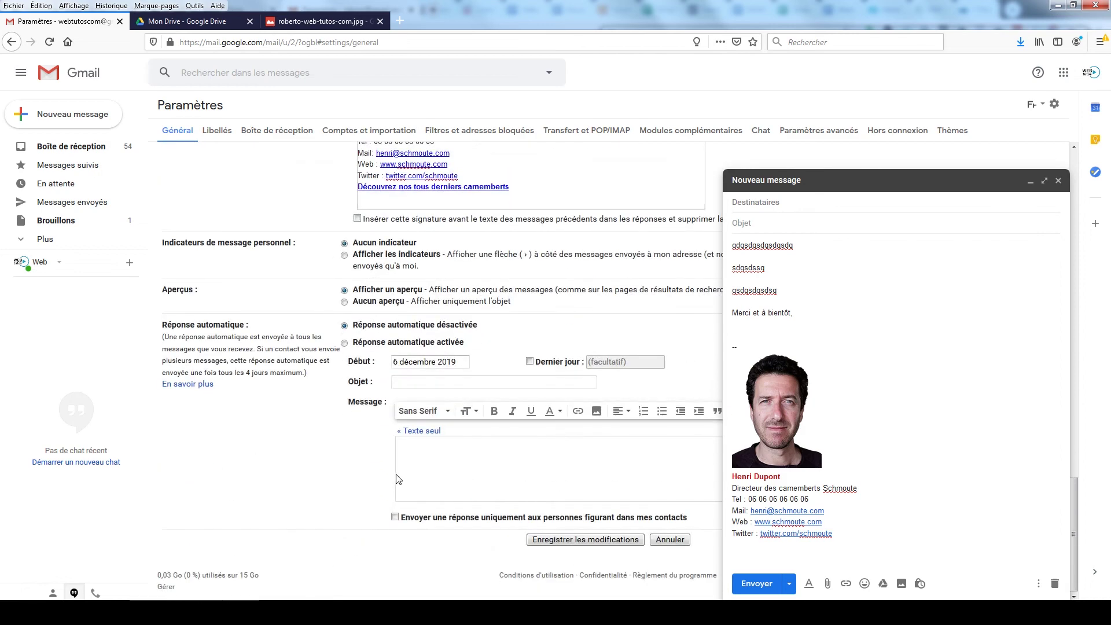
{"action": "left_click", "coordinate": [583, 541]}
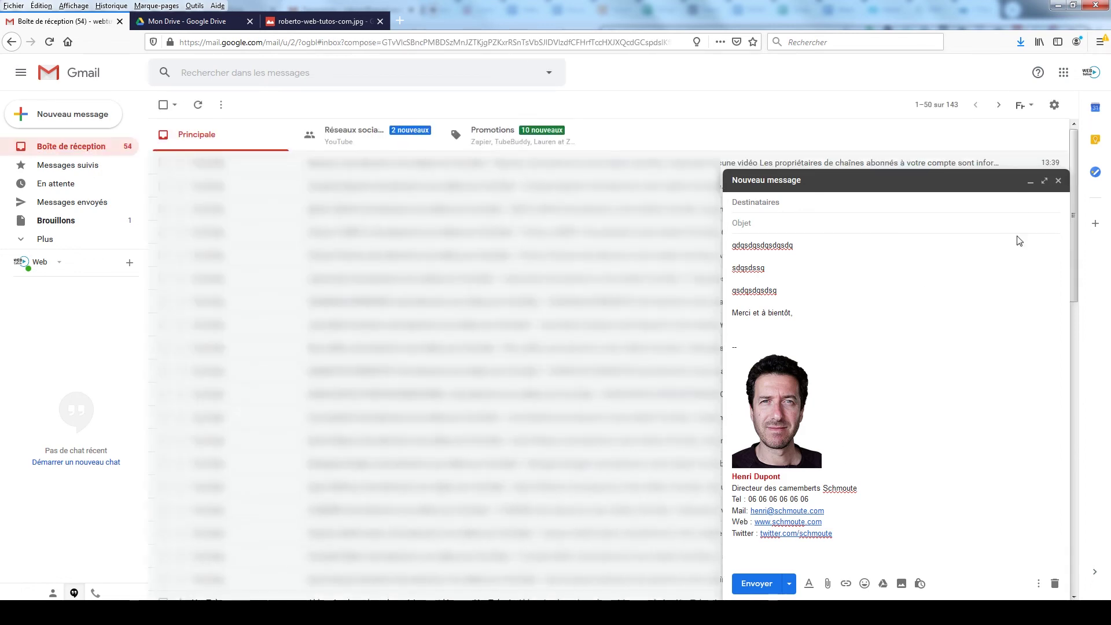
{"action": "left_click", "coordinate": [1058, 181]}
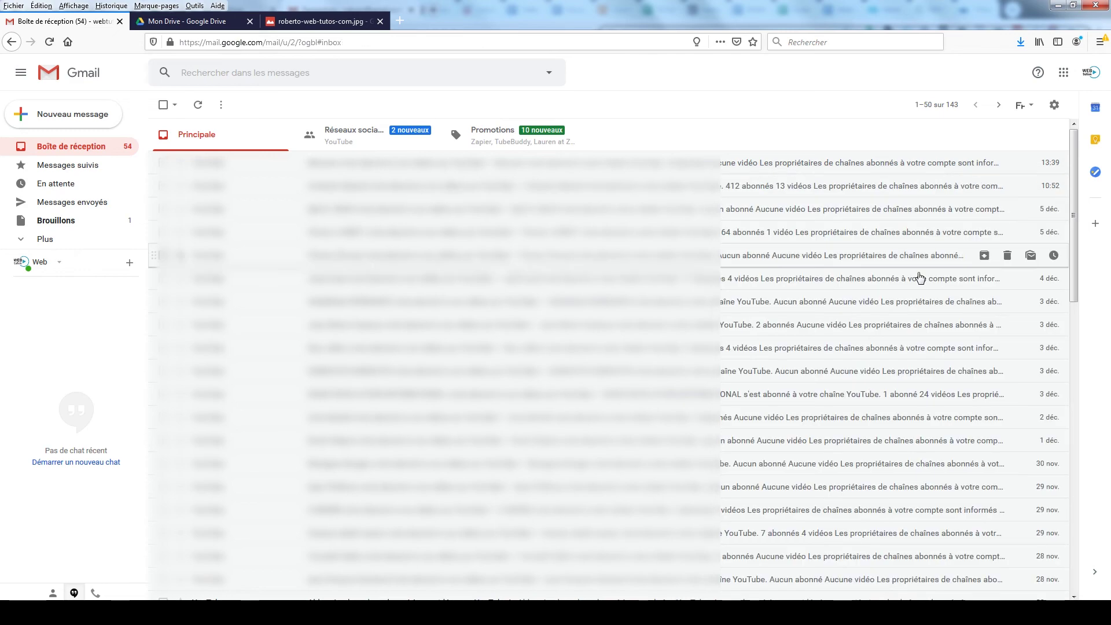
{"action": "left_click", "coordinate": [74, 114]}
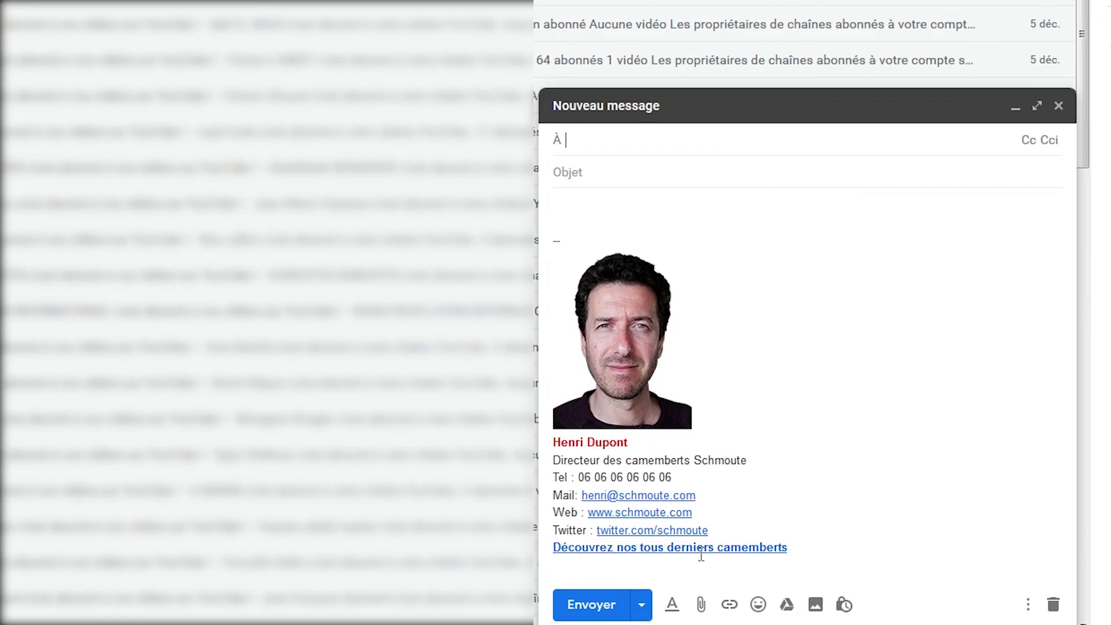
{"action": "left_click", "coordinate": [669, 549]}
{"action": "type", "text": "nos"}
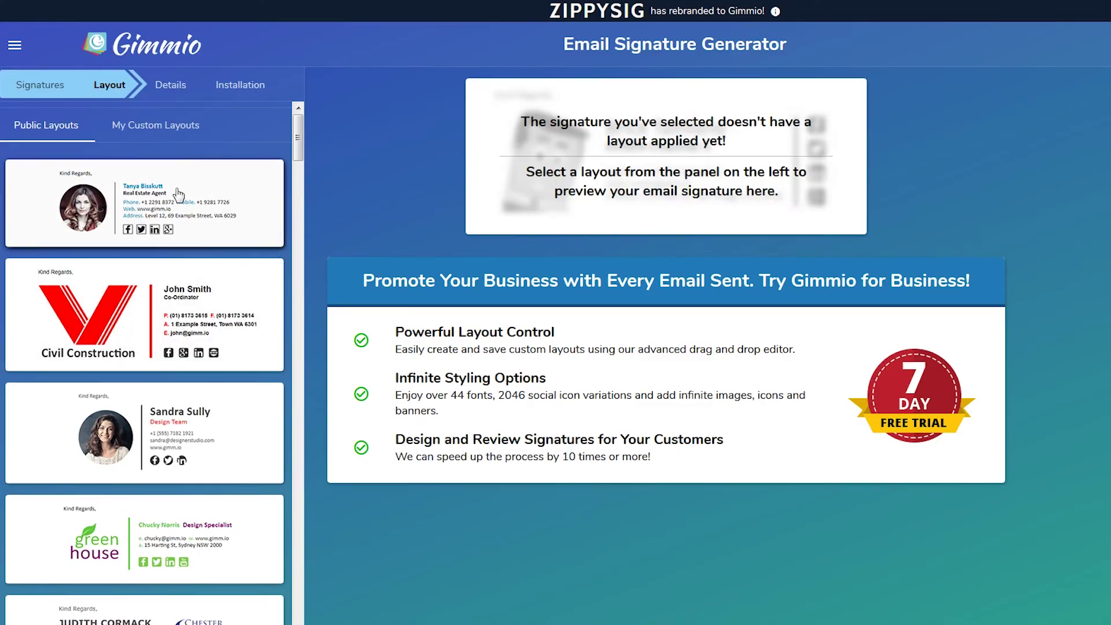
Step: Preview Gimmio's public sample layouts one by one, from Real Estate Agent through chpminerals
{"action": "left_click", "coordinate": [176, 189]}
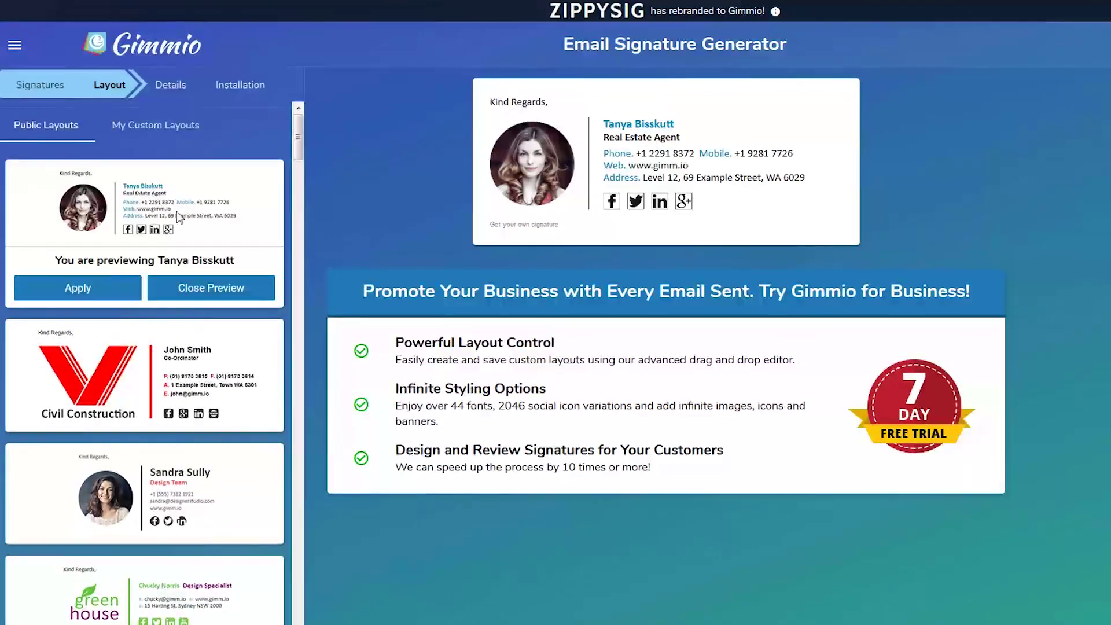
{"action": "left_click", "coordinate": [195, 380]}
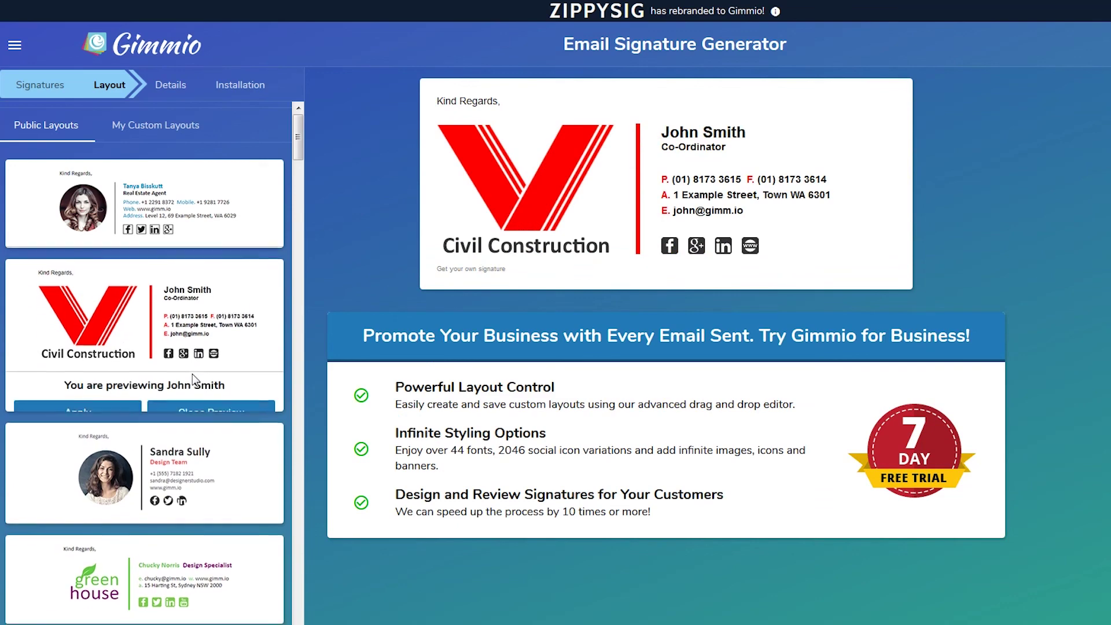
{"action": "left_click", "coordinate": [197, 492]}
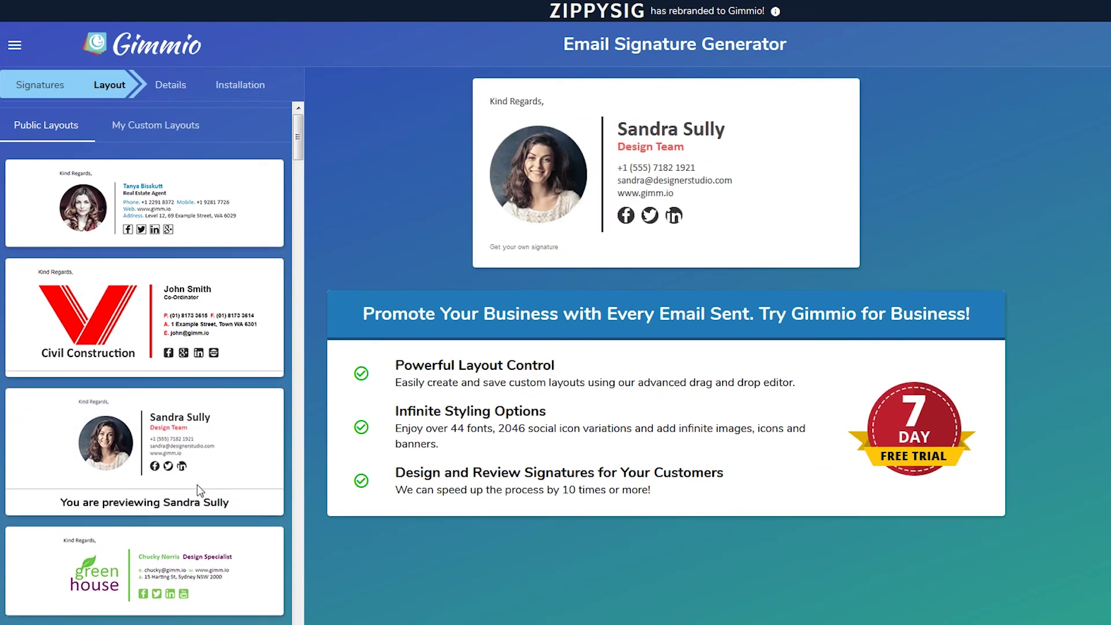
{"action": "scroll", "coordinate": [188, 419], "scroll_direction": "down", "scroll_amount": 3}
{"action": "left_click", "coordinate": [188, 419]}
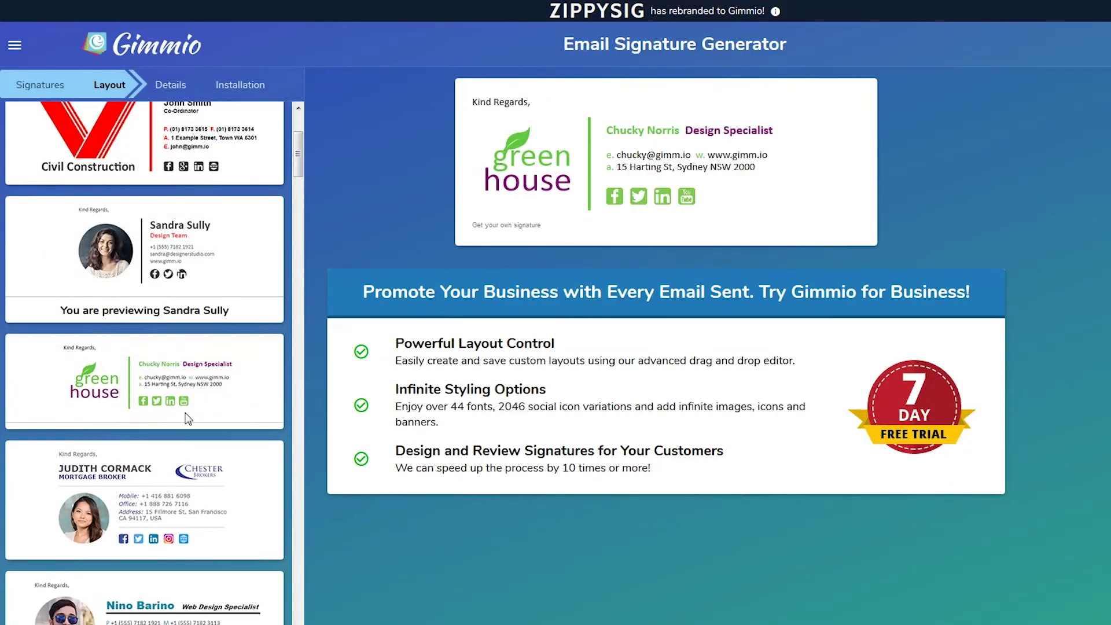
{"action": "scroll", "coordinate": [191, 412], "scroll_direction": "down", "scroll_amount": 1}
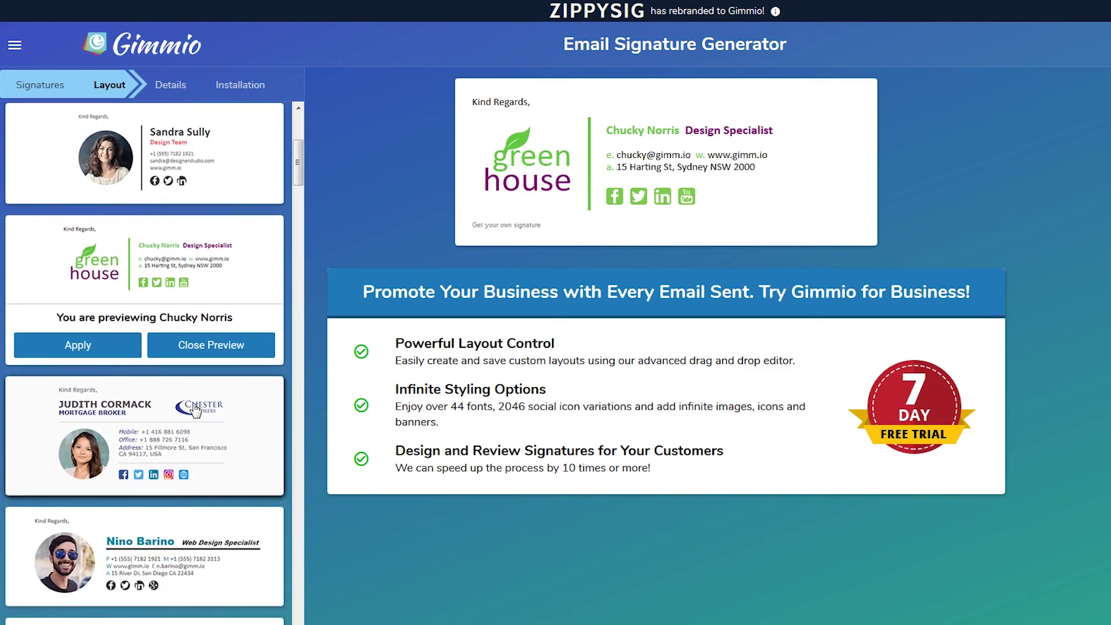
{"action": "left_click", "coordinate": [183, 441]}
{"action": "scroll", "coordinate": [188, 411], "scroll_direction": "down", "scroll_amount": 3}
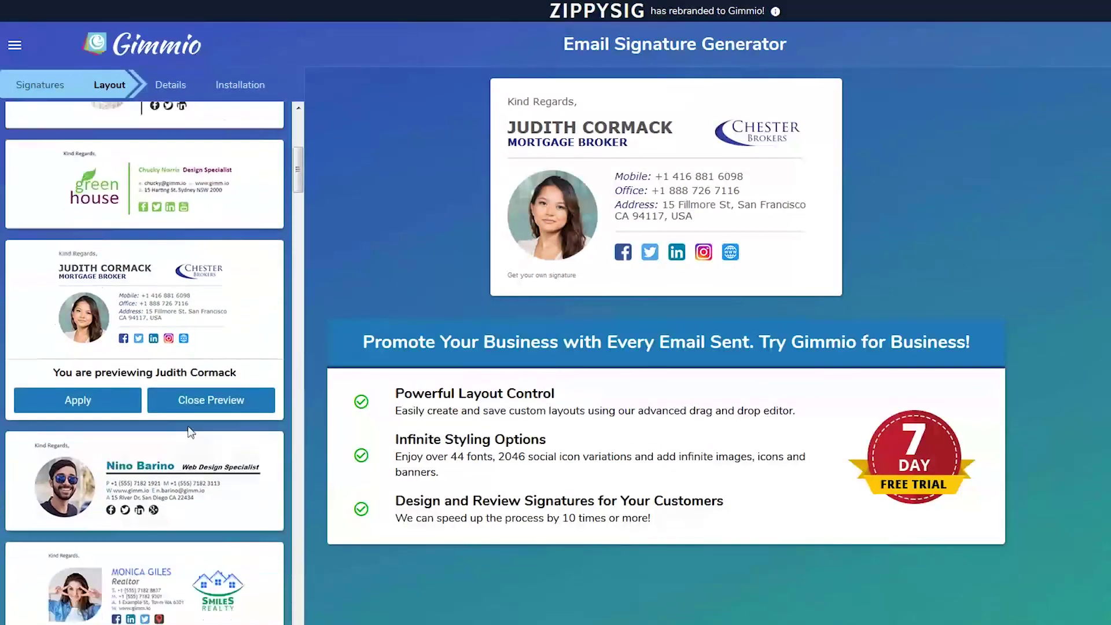
{"action": "left_click", "coordinate": [192, 383]}
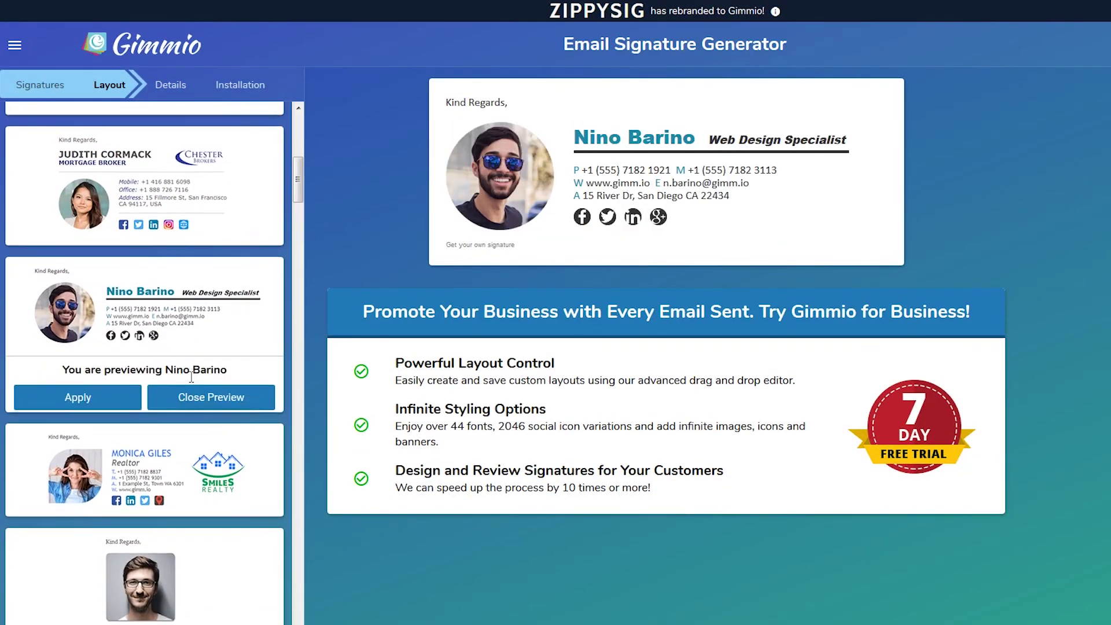
{"action": "scroll", "coordinate": [190, 382], "scroll_direction": "down", "scroll_amount": 2}
{"action": "left_click", "coordinate": [189, 382]}
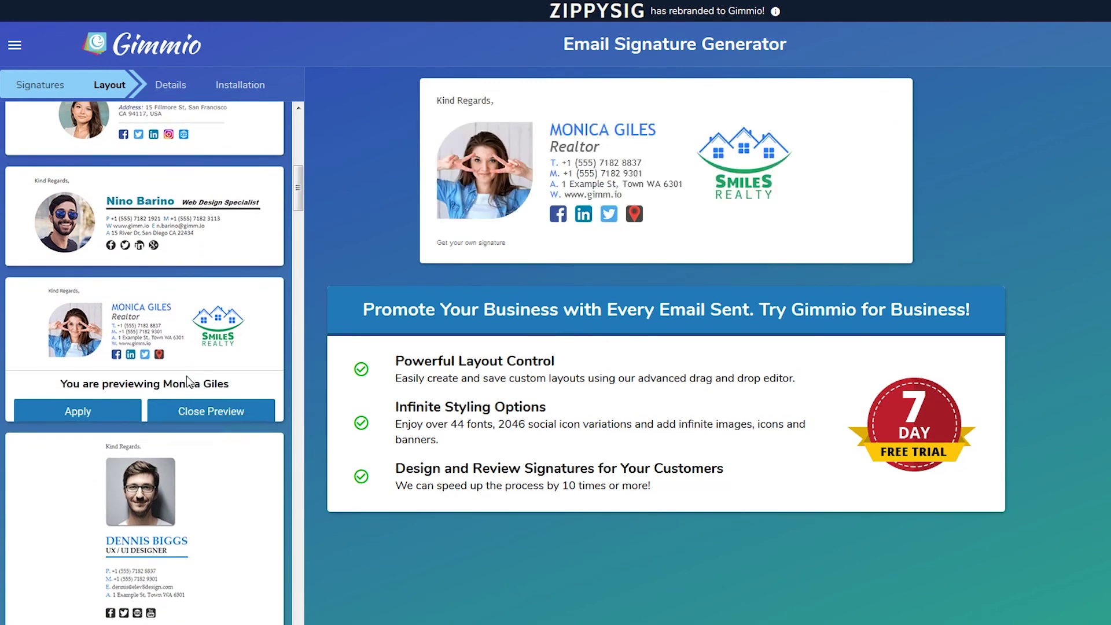
{"action": "scroll", "coordinate": [186, 376], "scroll_direction": "down", "scroll_amount": 3}
{"action": "left_click", "coordinate": [181, 395]}
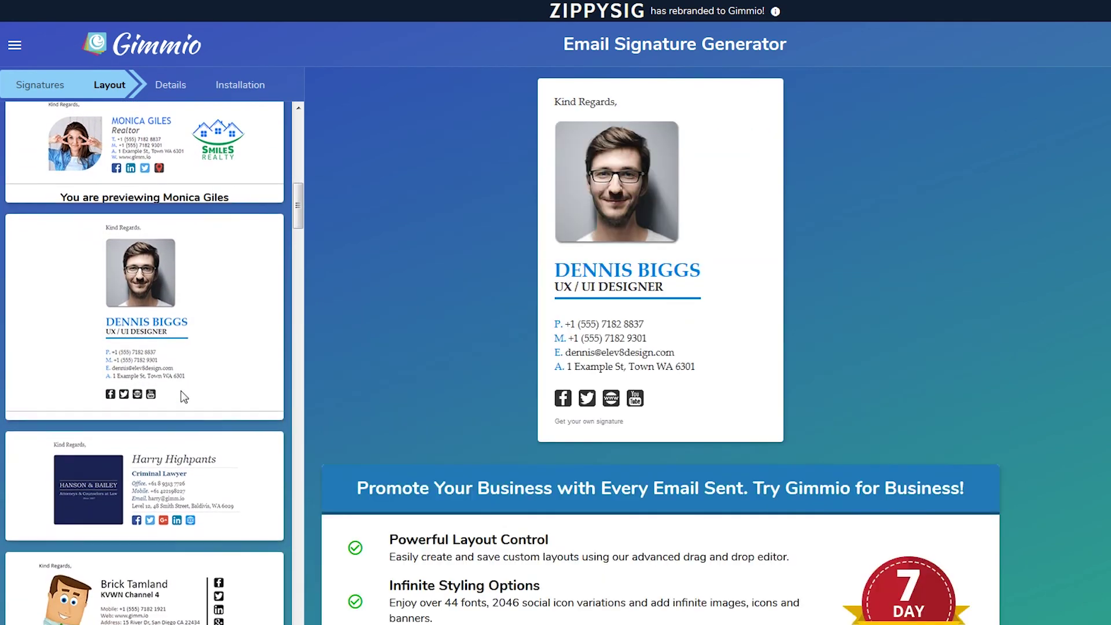
{"action": "scroll", "coordinate": [184, 393], "scroll_direction": "down", "scroll_amount": 3}
{"action": "left_click", "coordinate": [180, 350]}
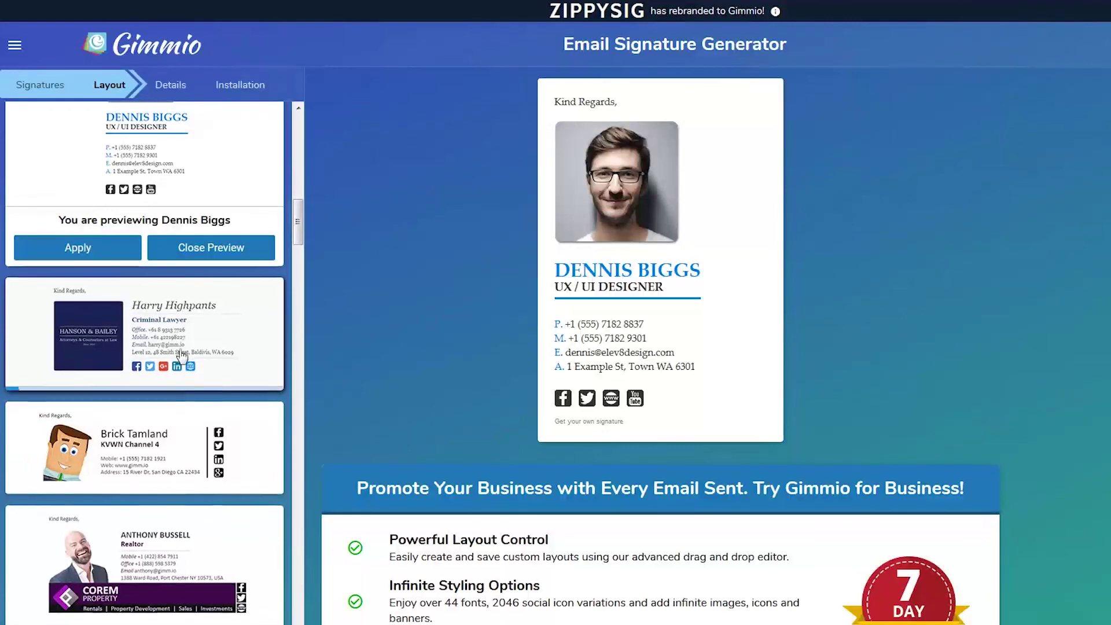
{"action": "scroll", "coordinate": [179, 349], "scroll_direction": "down", "scroll_amount": 1}
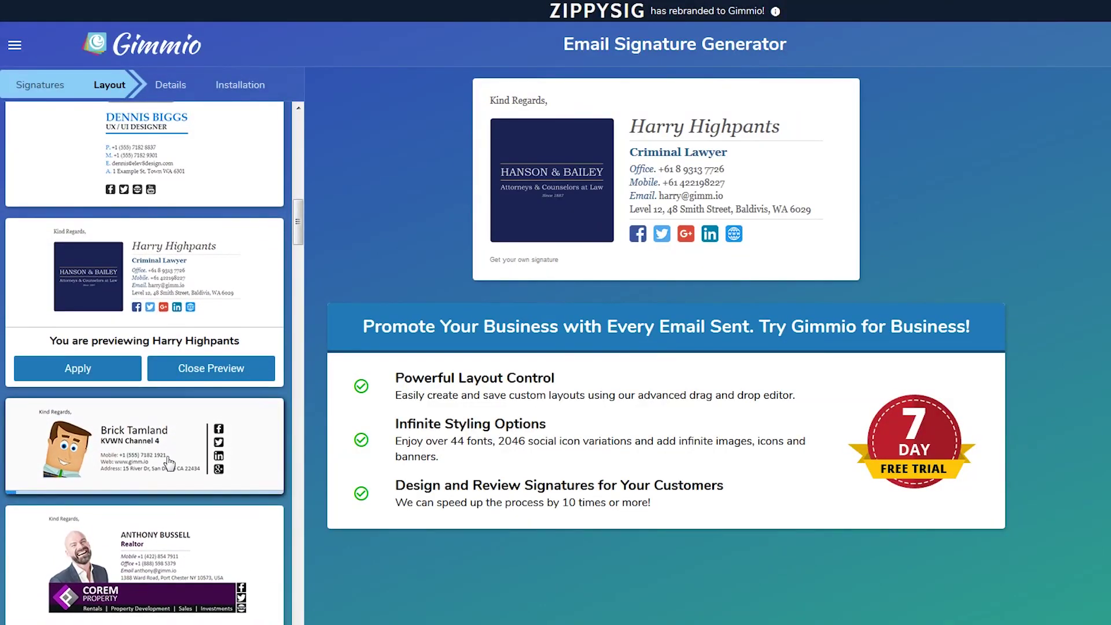
{"action": "left_click", "coordinate": [173, 463]}
{"action": "scroll", "coordinate": [174, 460], "scroll_direction": "down", "scroll_amount": 1}
{"action": "scroll", "coordinate": [175, 458], "scroll_direction": "down", "scroll_amount": 2}
{"action": "left_click", "coordinate": [167, 377]}
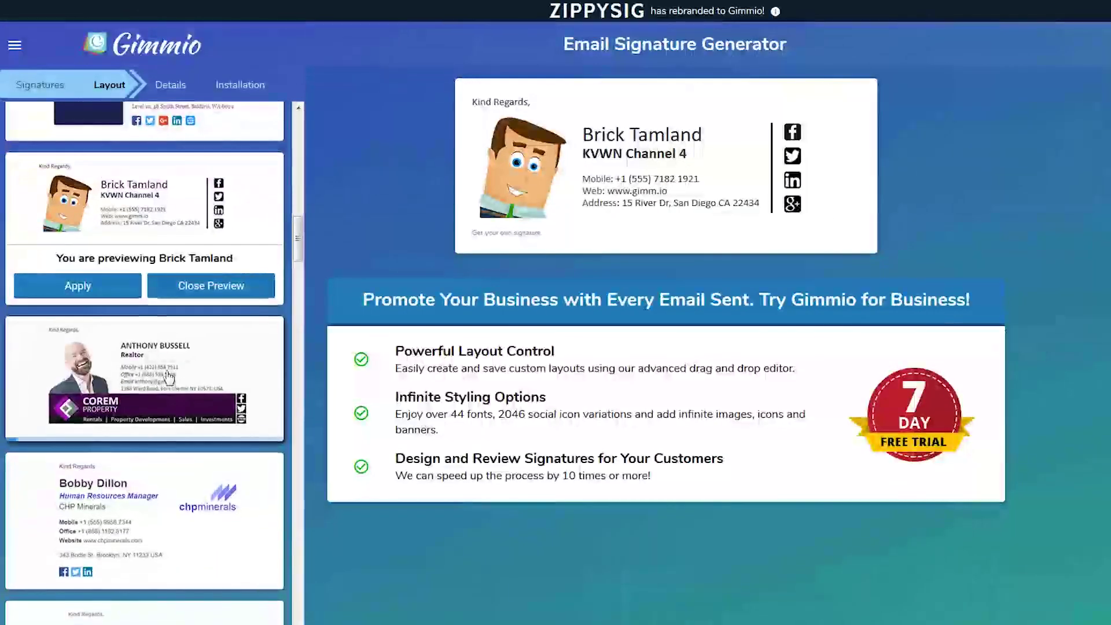
{"action": "scroll", "coordinate": [151, 429], "scroll_direction": "down", "scroll_amount": 2}
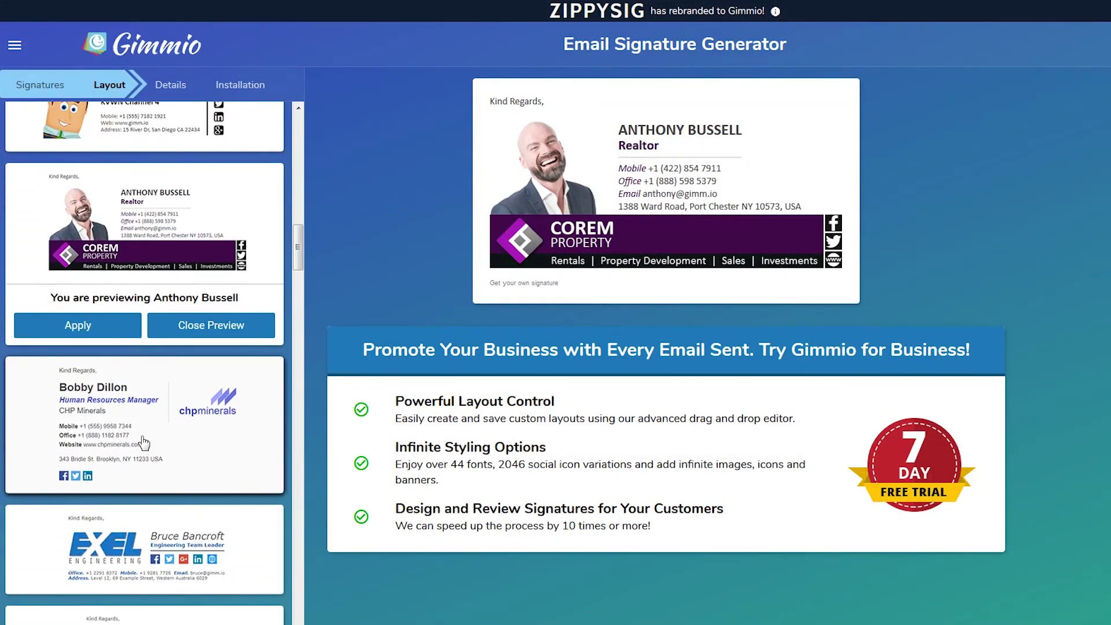
{"action": "left_click", "coordinate": [145, 438]}
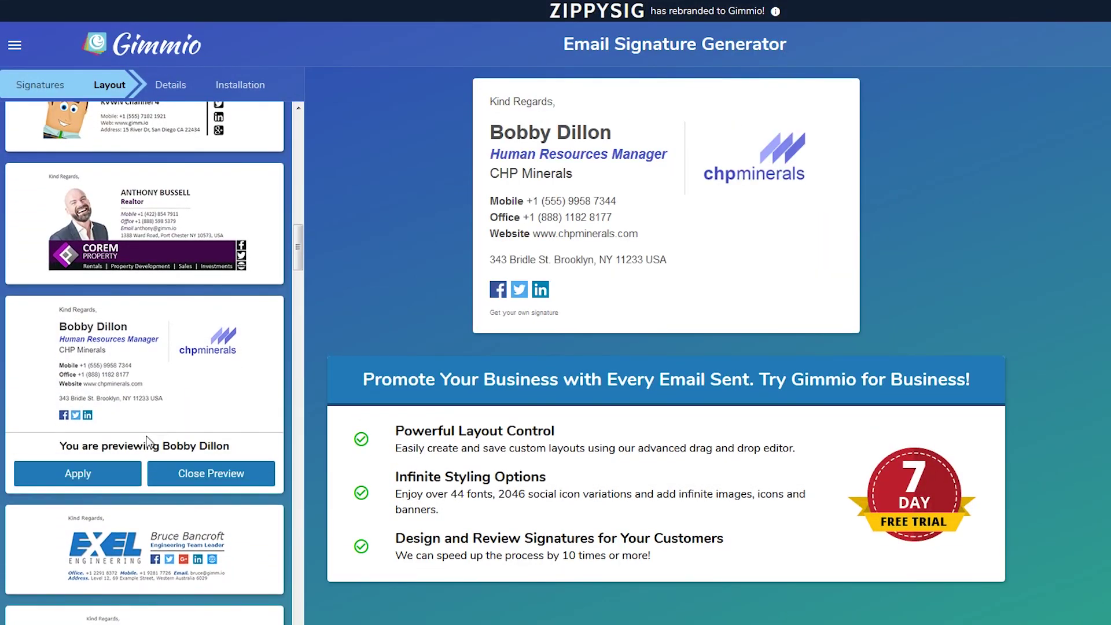
{"action": "scroll", "coordinate": [148, 443], "scroll_direction": "down", "scroll_amount": 4}
{"action": "scroll", "coordinate": [154, 385], "scroll_direction": "down", "scroll_amount": 1}
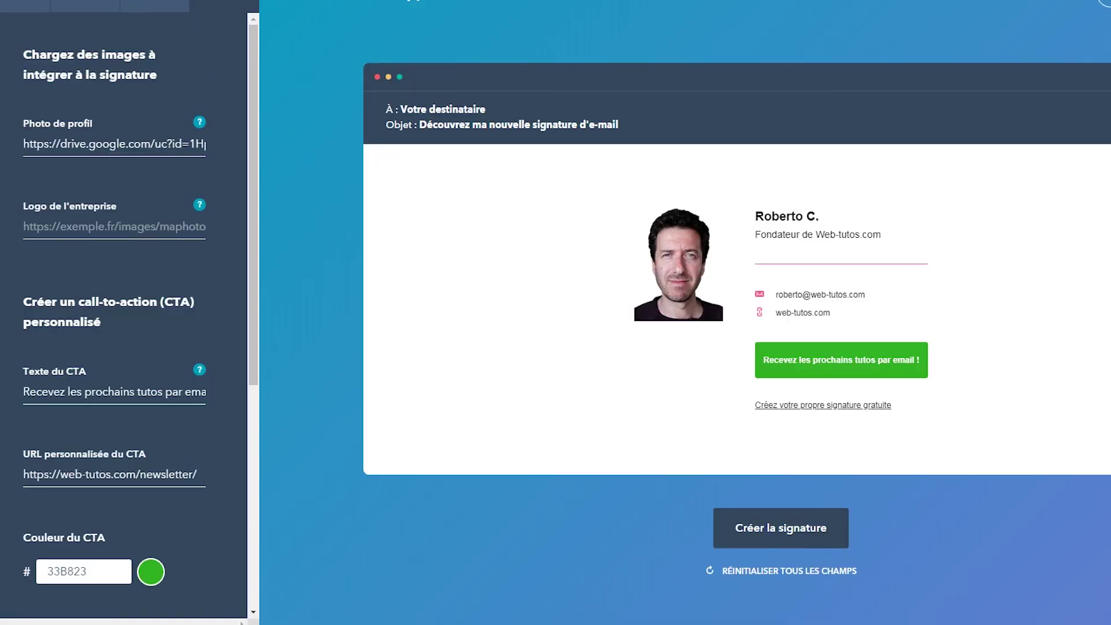
Step: Try the Modèle 2 and Modèle 3 signature templates, then settle on Modèle 4 with the photo on the right
{"action": "left_click", "coordinate": [26, 6]}
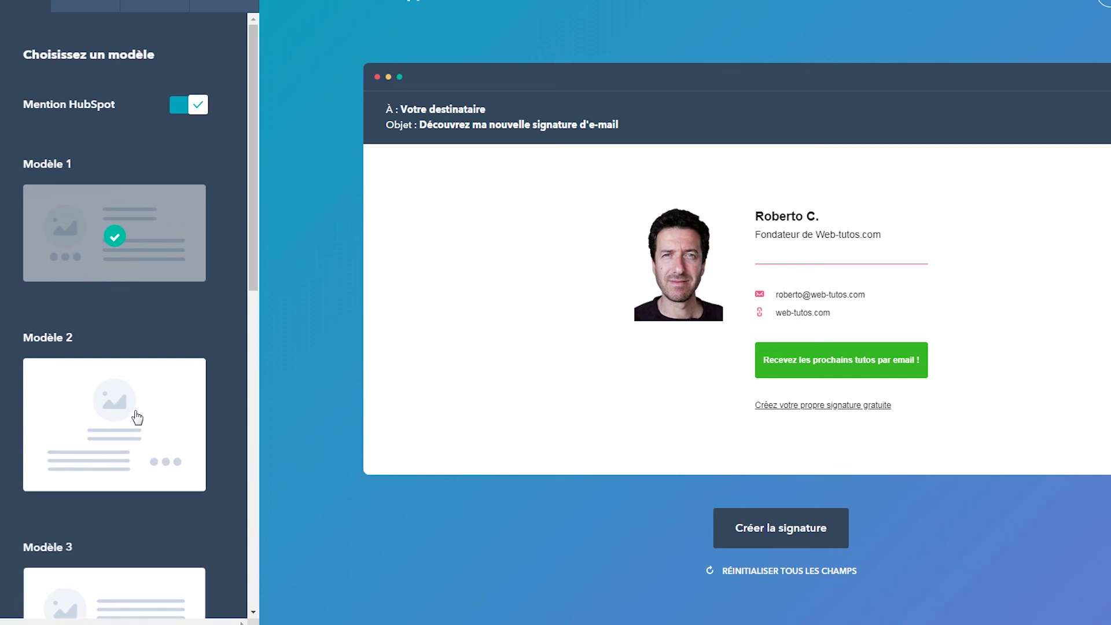
{"action": "left_click", "coordinate": [137, 417]}
{"action": "scroll", "coordinate": [137, 417], "scroll_direction": "down", "scroll_amount": 2}
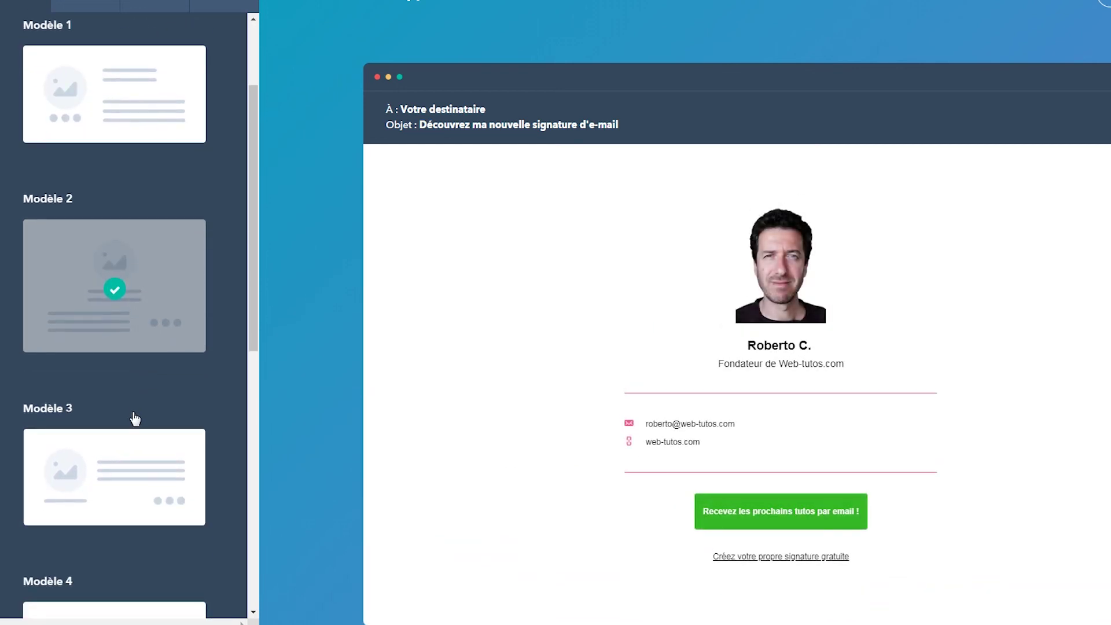
{"action": "left_click", "coordinate": [125, 478]}
{"action": "scroll", "coordinate": [121, 457], "scroll_direction": "down", "scroll_amount": 3}
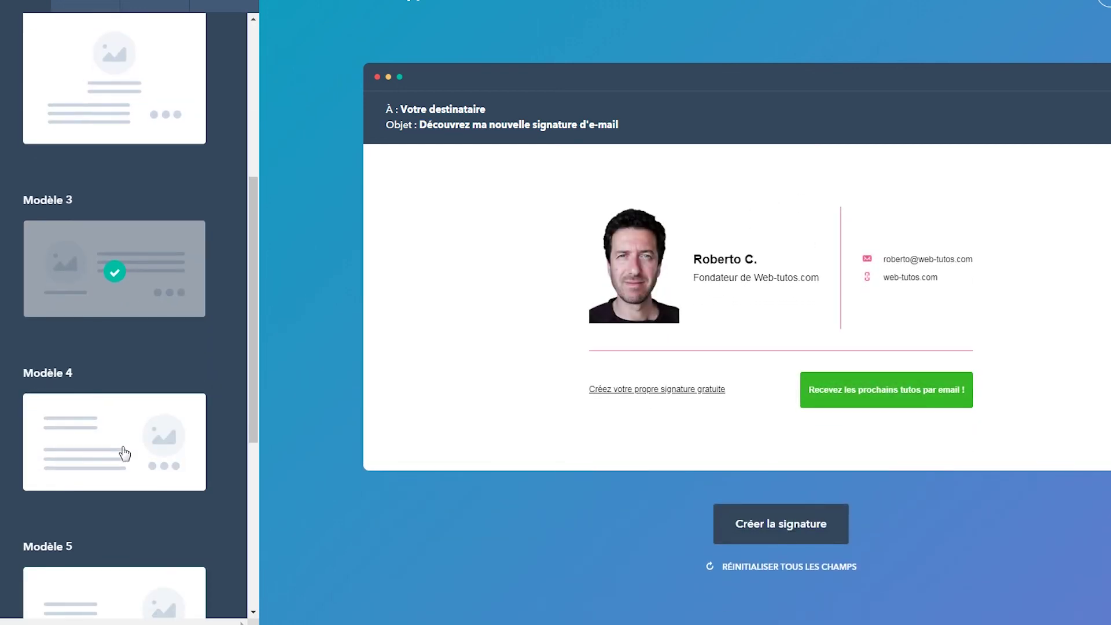
{"action": "left_click", "coordinate": [120, 439]}
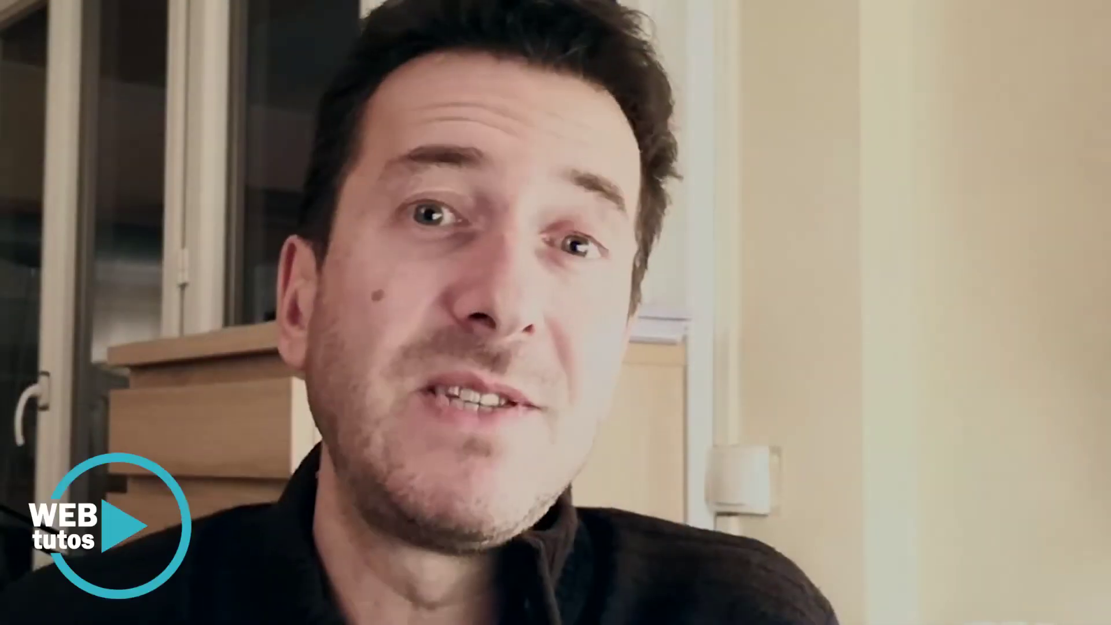